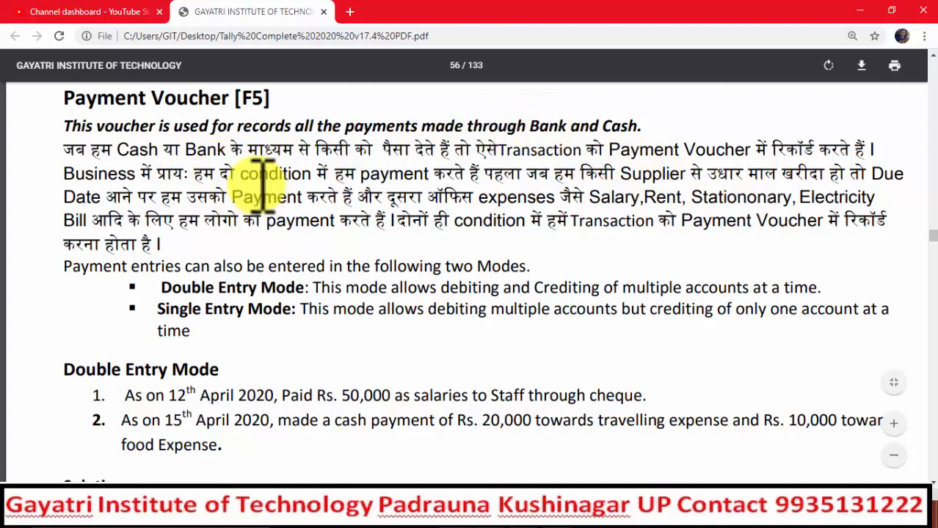
- Read the Payment Voucher section of the PDF, covering its purpose and the double entry and single entry modes
{"action": "left_click_drag", "start_coordinate": [242, 176], "coordinate": [318, 178]}
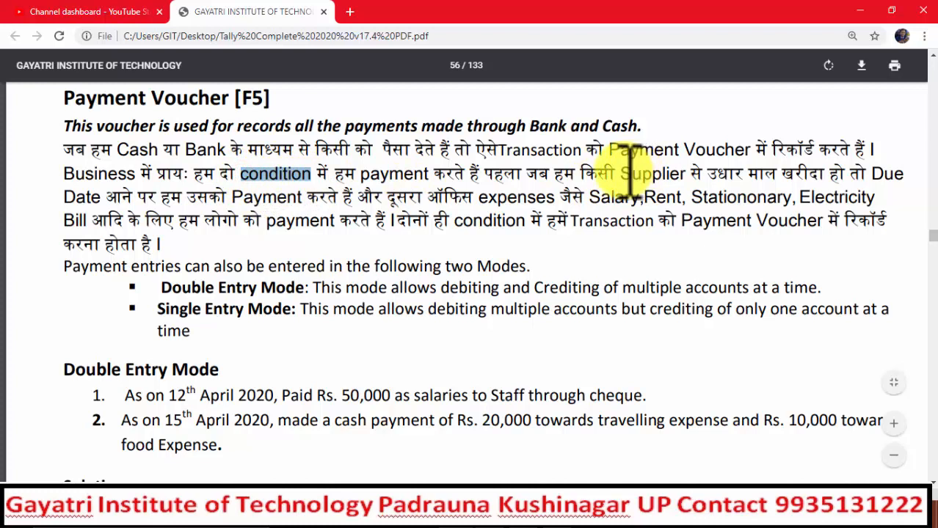
{"action": "left_click_drag", "start_coordinate": [622, 174], "coordinate": [686, 176]}
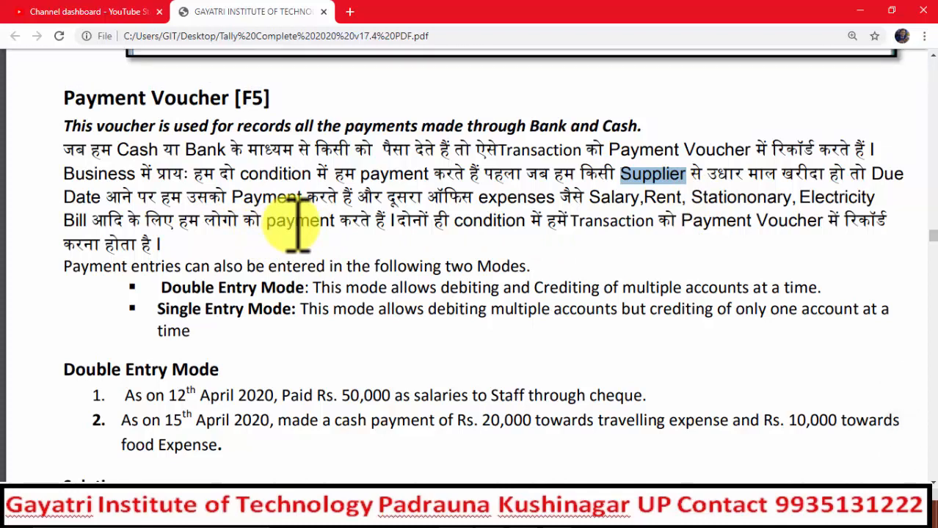
{"action": "scroll", "coordinate": [297, 221], "scroll_direction": "down", "scroll_amount": 1}
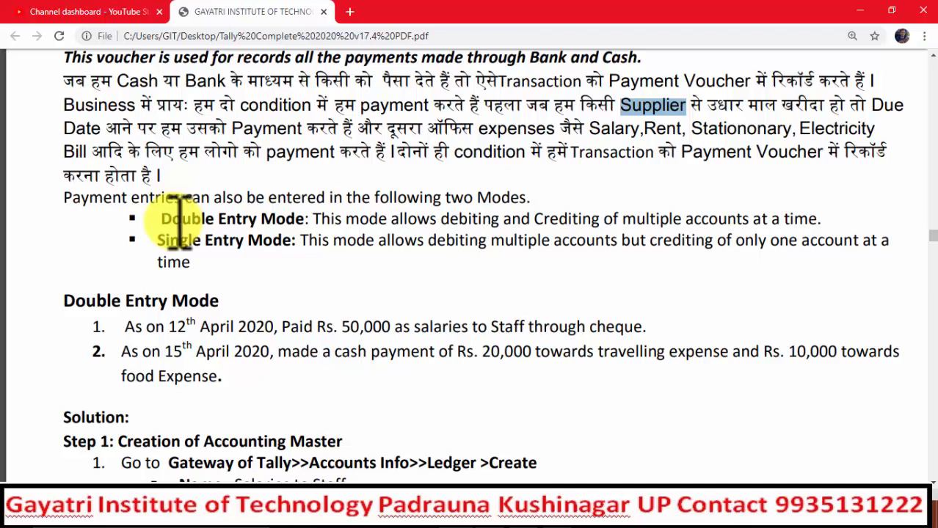
{"action": "left_click_drag", "start_coordinate": [160, 218], "coordinate": [310, 216]}
{"action": "left_click", "coordinate": [156, 240]}
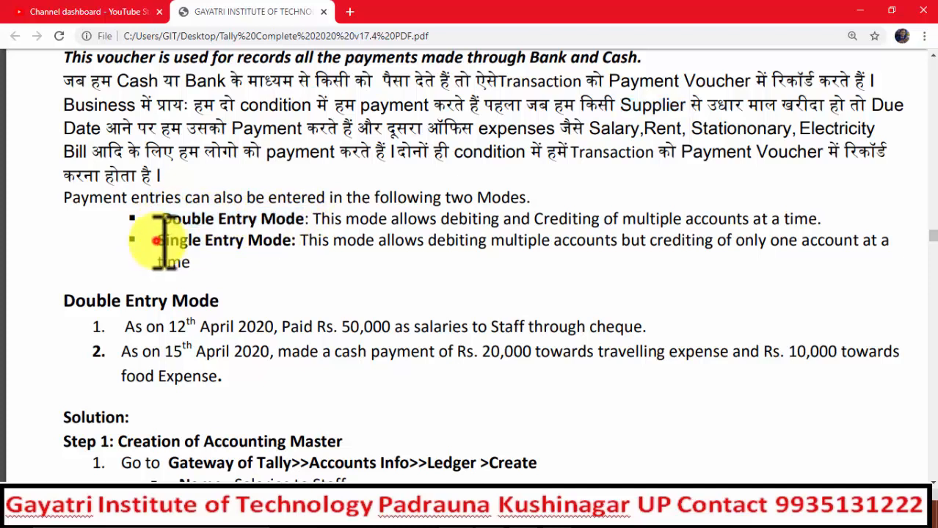
{"action": "left_click_drag", "start_coordinate": [158, 241], "coordinate": [295, 244]}
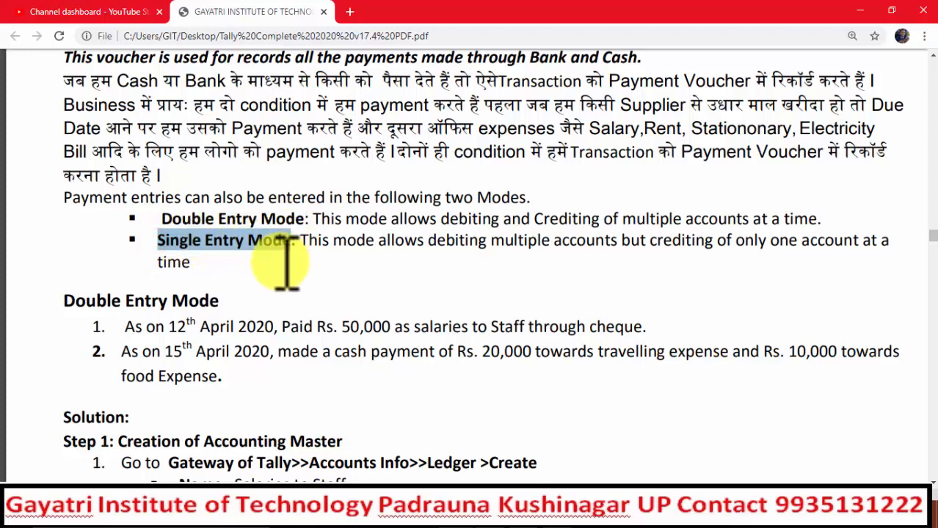
{"action": "left_click", "coordinate": [283, 257]}
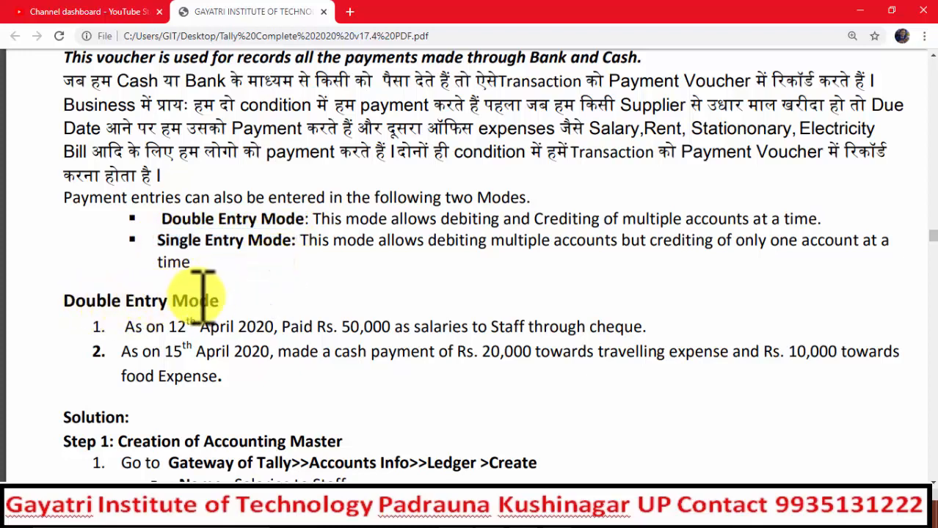
{"action": "scroll", "coordinate": [220, 291], "scroll_direction": "down", "scroll_amount": 1}
{"action": "scroll", "coordinate": [220, 291], "scroll_direction": "down", "scroll_amount": 2}
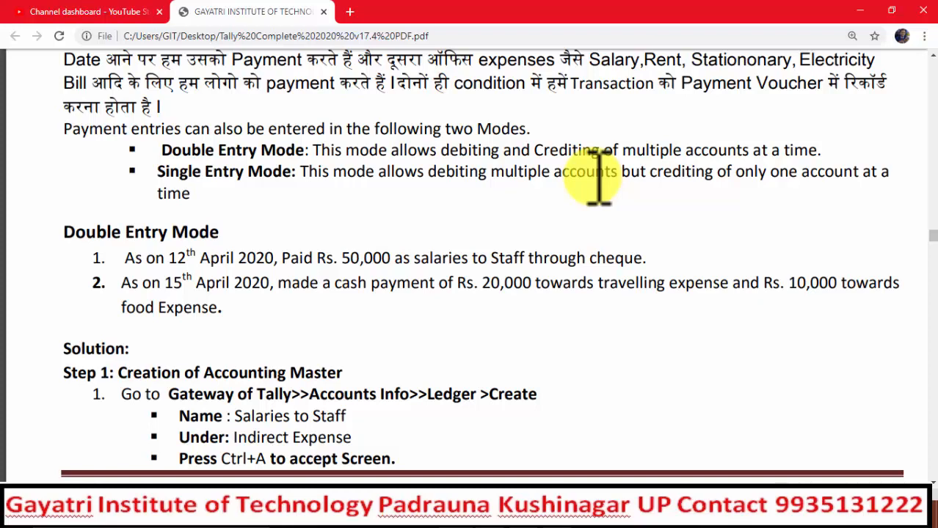
{"action": "scroll", "coordinate": [600, 177], "scroll_direction": "down", "scroll_amount": 2}
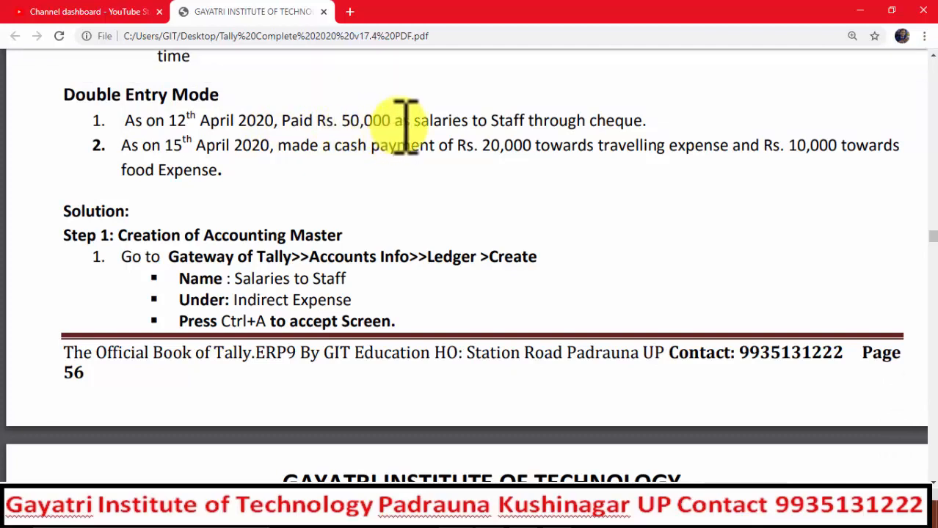
- Examine the Double Entry Mode exercise on the staff salary payment by cheque and the ledger name and group given in its solution
{"action": "left_click_drag", "start_coordinate": [532, 129], "coordinate": [475, 121]}
{"action": "left_click", "coordinate": [485, 122]}
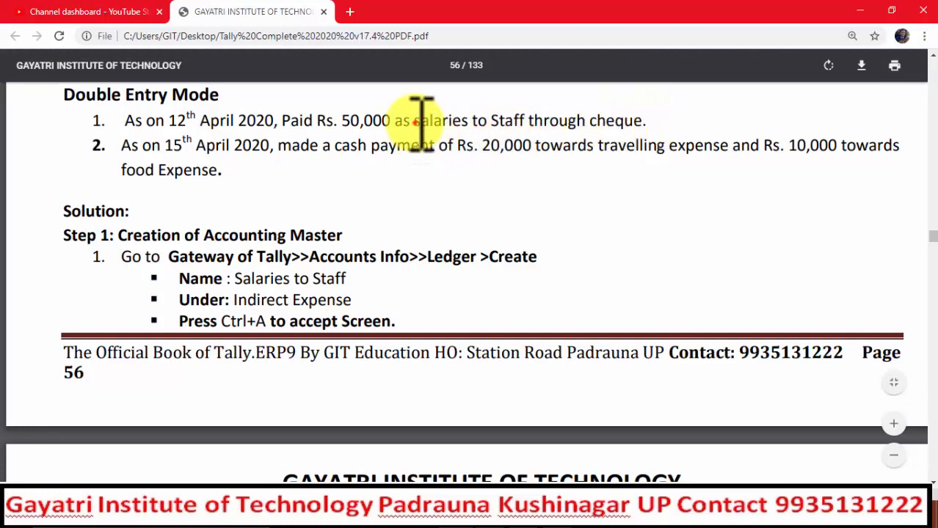
{"action": "left_click_drag", "start_coordinate": [413, 121], "coordinate": [506, 120]}
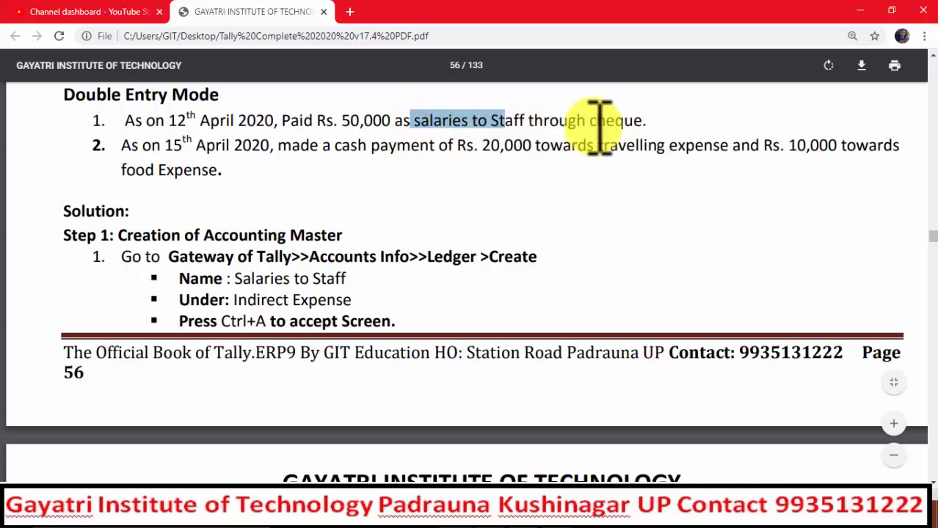
{"action": "left_click_drag", "start_coordinate": [588, 121], "coordinate": [646, 121]}
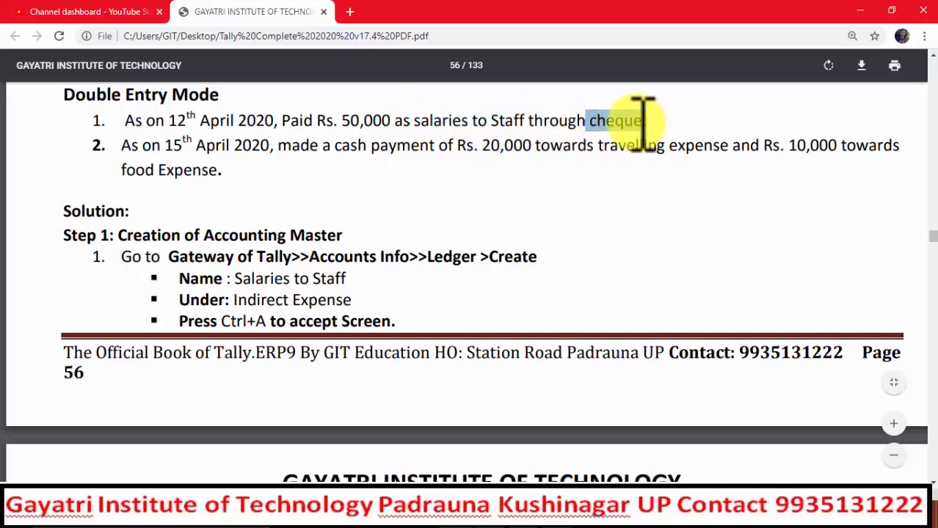
{"action": "left_click", "coordinate": [600, 122]}
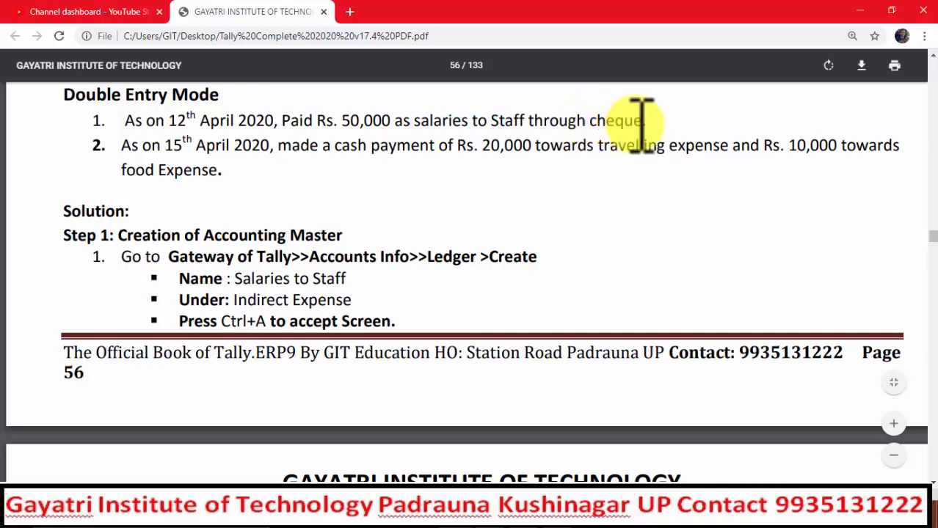
{"action": "left_click_drag", "start_coordinate": [651, 121], "coordinate": [600, 122]}
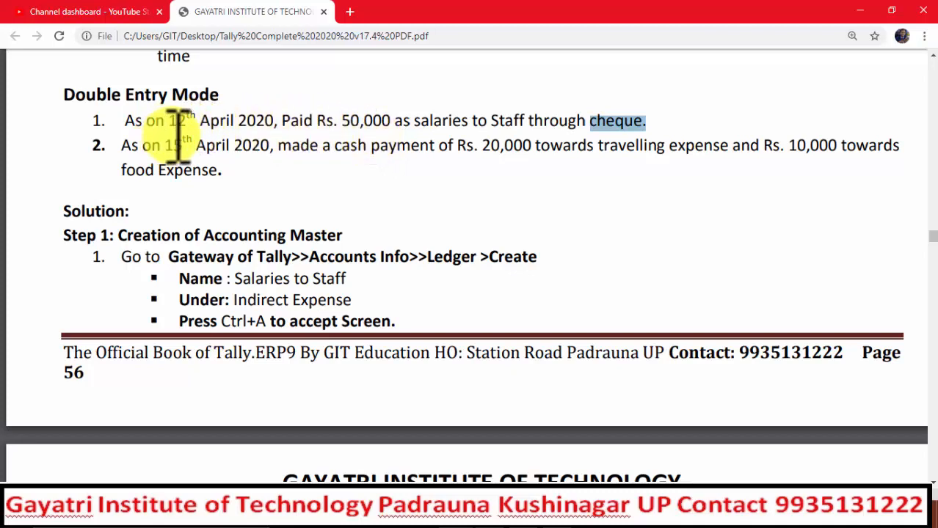
{"action": "left_click", "coordinate": [414, 122]}
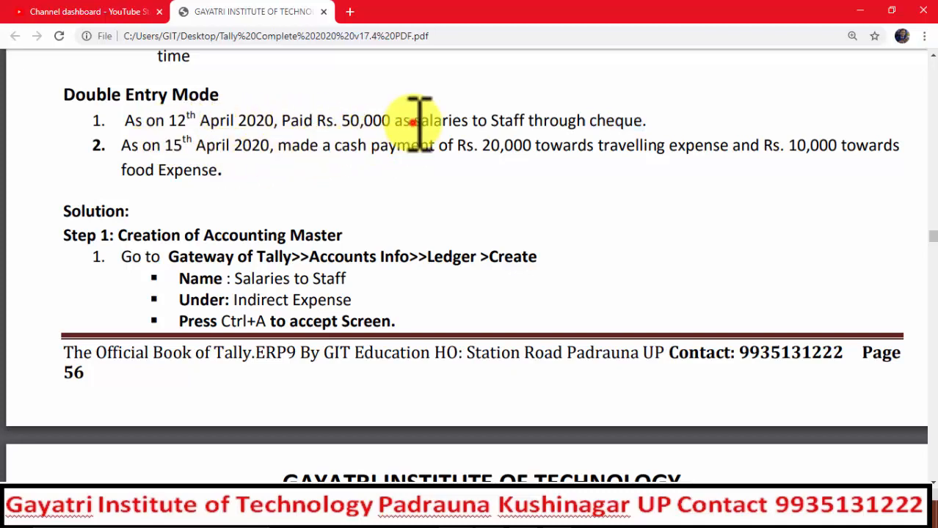
{"action": "left_click_drag", "start_coordinate": [414, 123], "coordinate": [524, 121]}
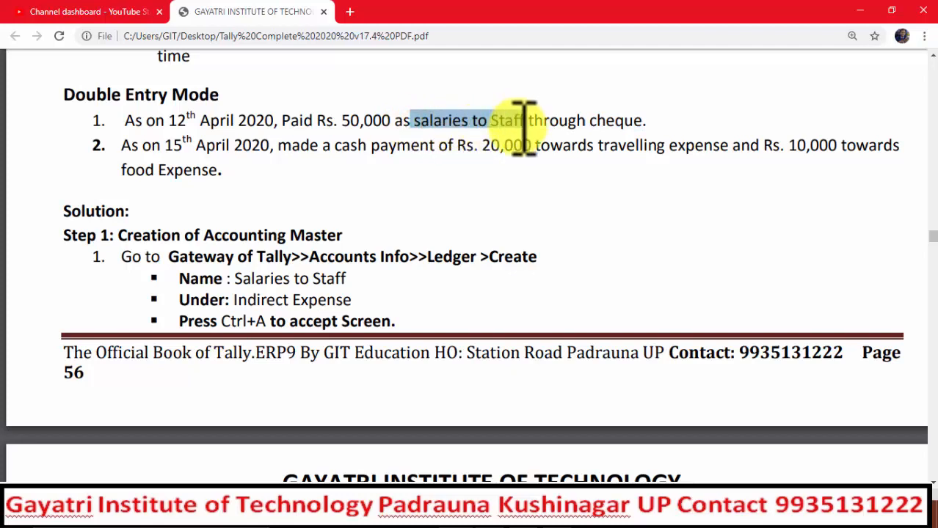
{"action": "scroll", "coordinate": [425, 198], "scroll_direction": "down", "scroll_amount": 1}
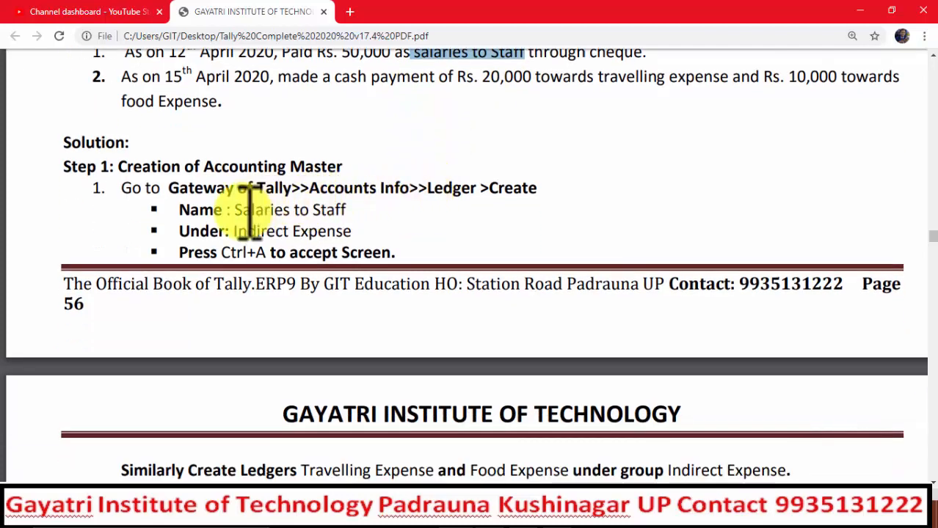
{"action": "left_click_drag", "start_coordinate": [232, 211], "coordinate": [350, 209]}
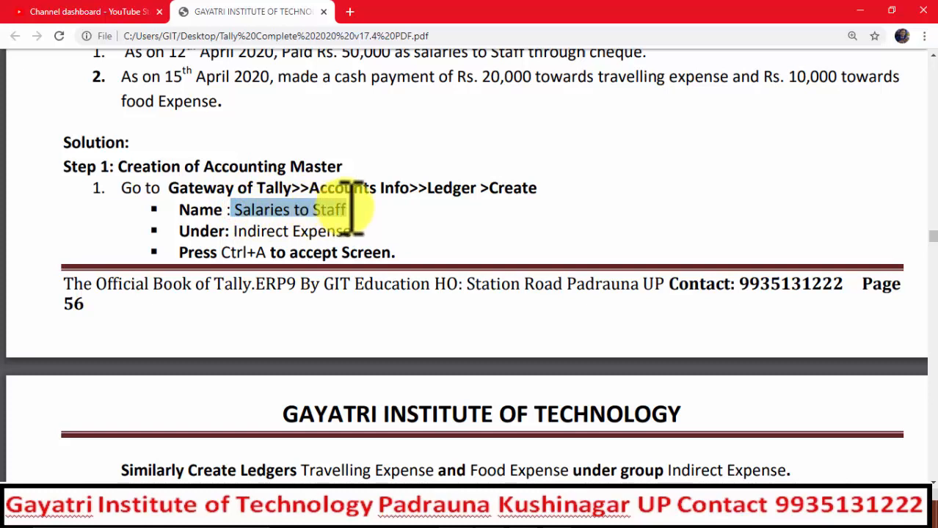
{"action": "left_click_drag", "start_coordinate": [232, 231], "coordinate": [359, 226]}
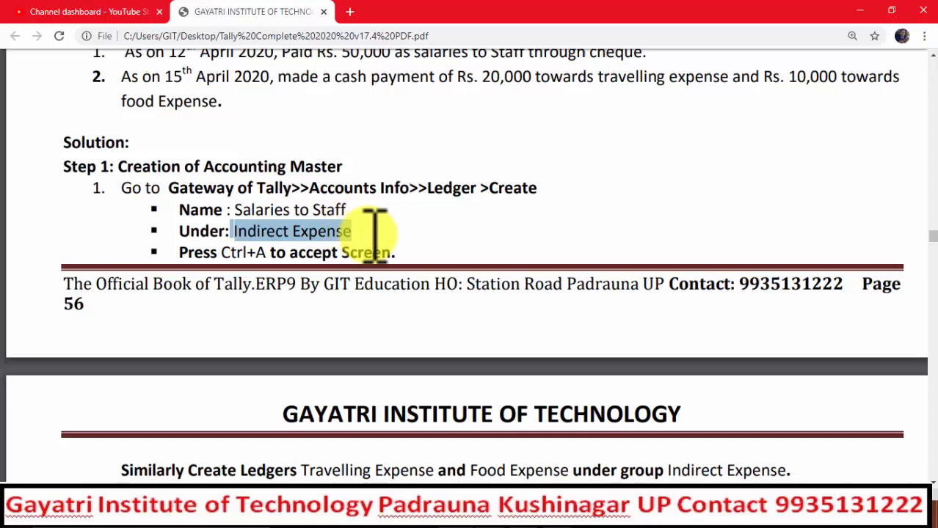
- Switch to Tally.ERP 9 and open a payment voucher to view its list of ledger accounts
{"action": "key", "text": "alt+Tab"}
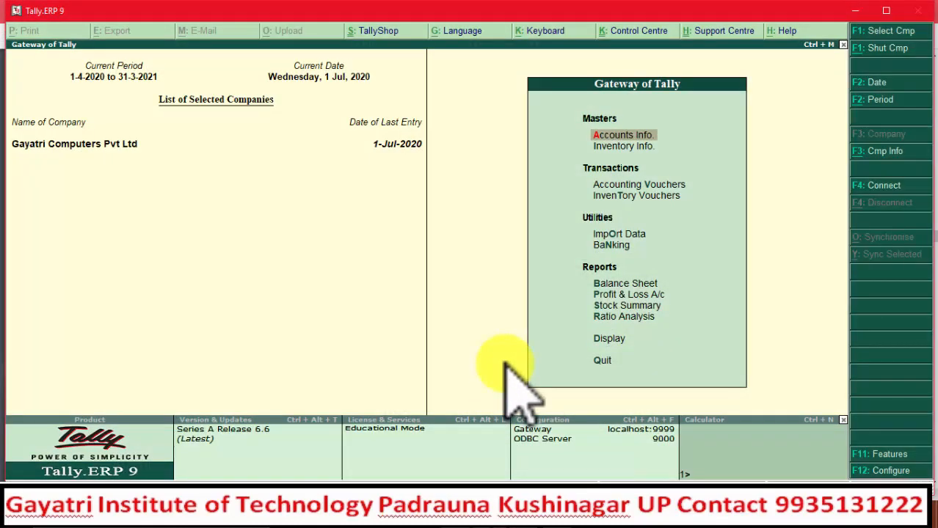
{"action": "key", "text": "Down"}
{"action": "key", "text": "Down"}
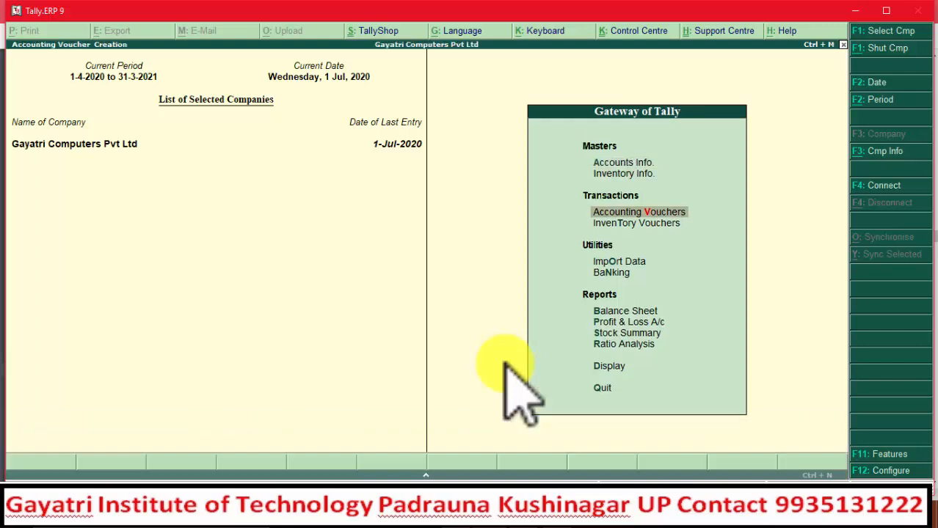
{"action": "key", "text": "Return"}
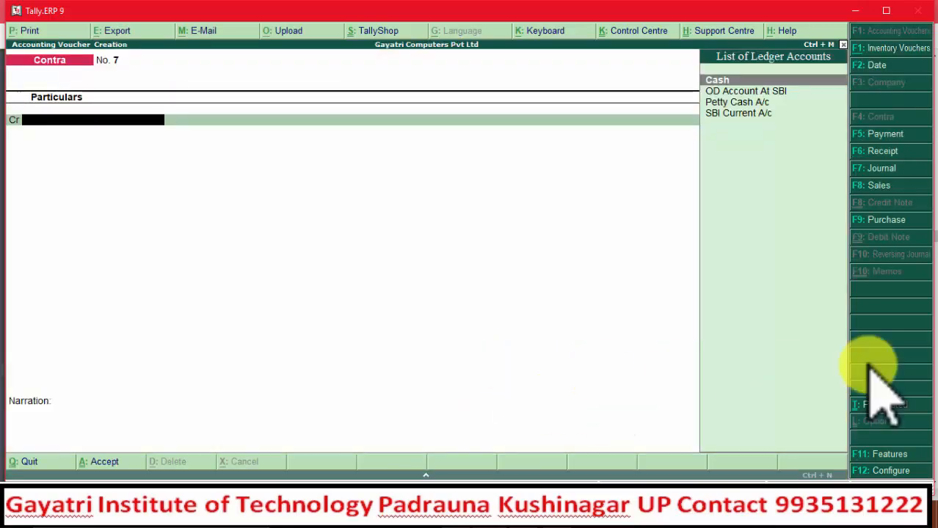
{"action": "left_click", "coordinate": [875, 137]}
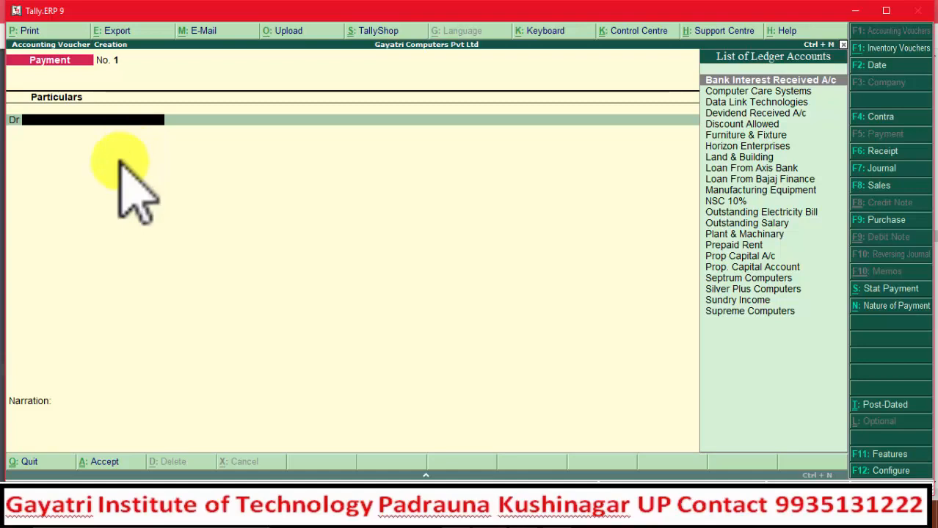
- Switch back to the PDF and review the ledger creation instructions and the steps for recording the salary transaction
{"action": "key", "text": "alt+Tab"}
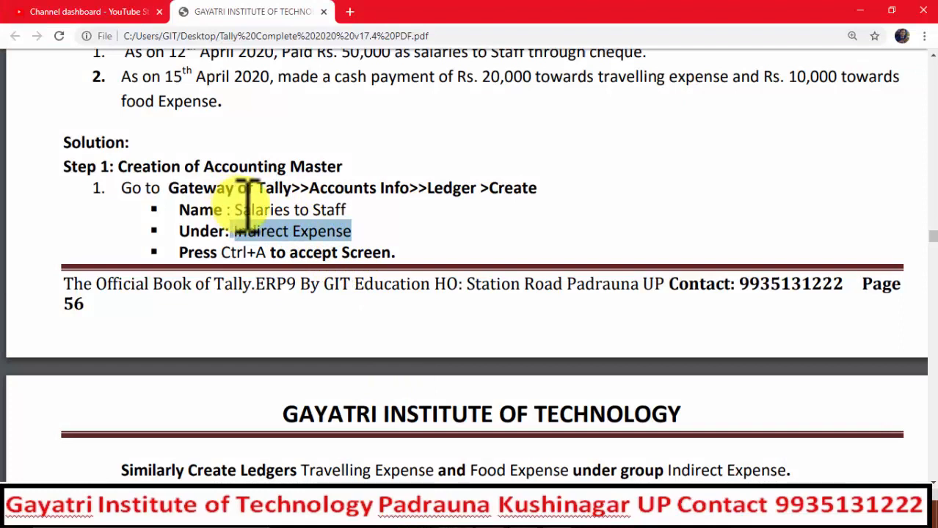
{"action": "left_click_drag", "start_coordinate": [235, 211], "coordinate": [347, 210]}
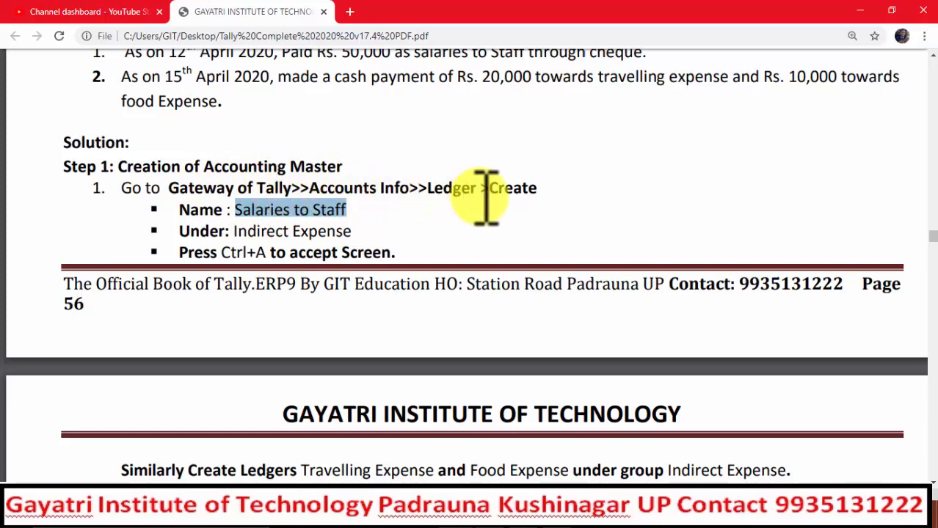
{"action": "scroll", "coordinate": [515, 253], "scroll_direction": "down", "scroll_amount": 1}
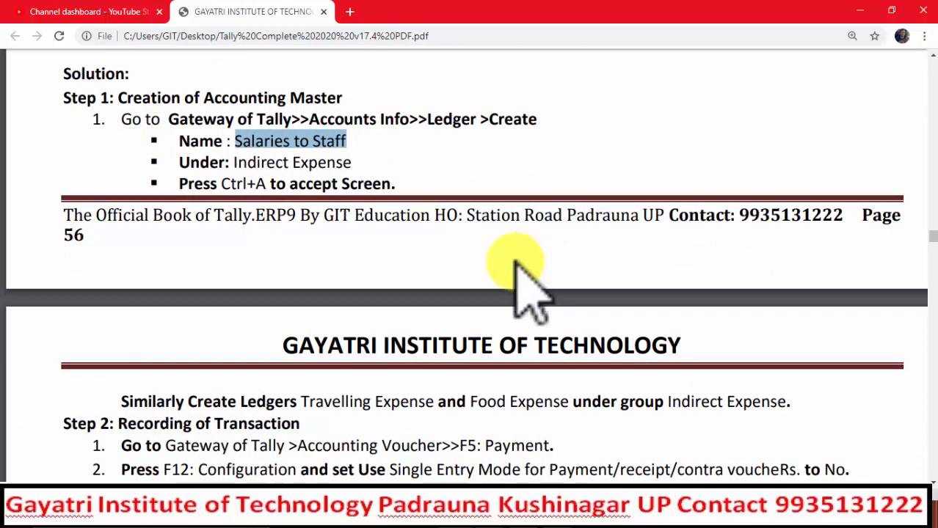
{"action": "scroll", "coordinate": [472, 338], "scroll_direction": "down", "scroll_amount": 2}
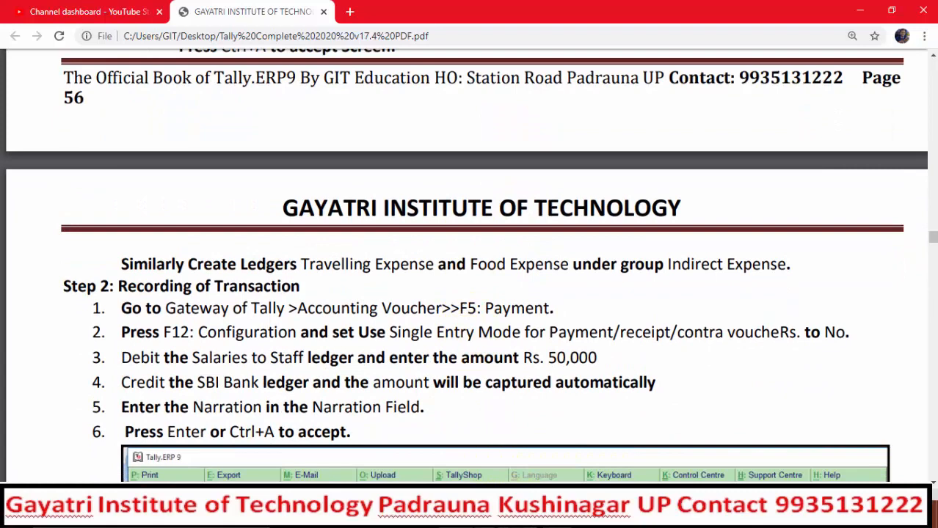
- Return to Tally.ERP 9, quit the payment voucher and start a new ledger named Salary to Staff
{"action": "key", "text": "alt+Tab"}
{"action": "key", "text": "Escape"}
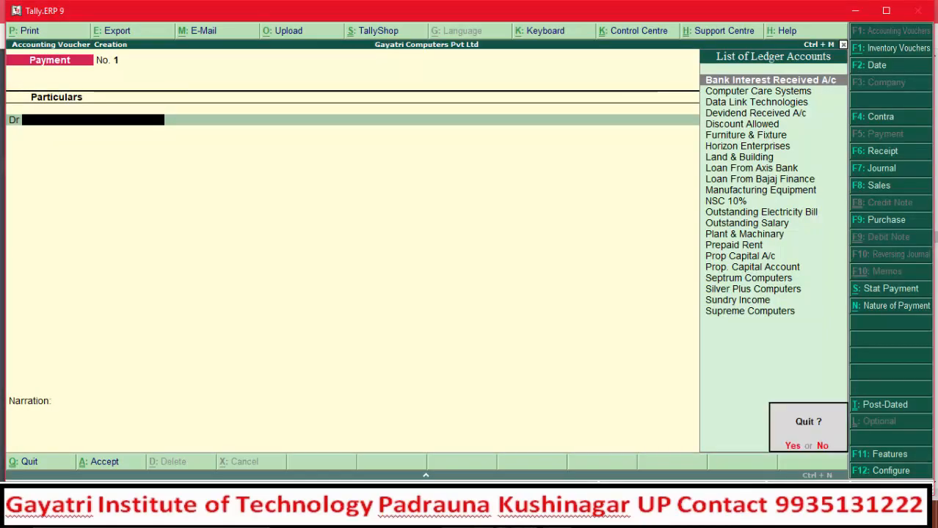
{"action": "key", "text": "y"}
{"action": "key", "text": "Up"}
{"action": "key", "text": "Up"}
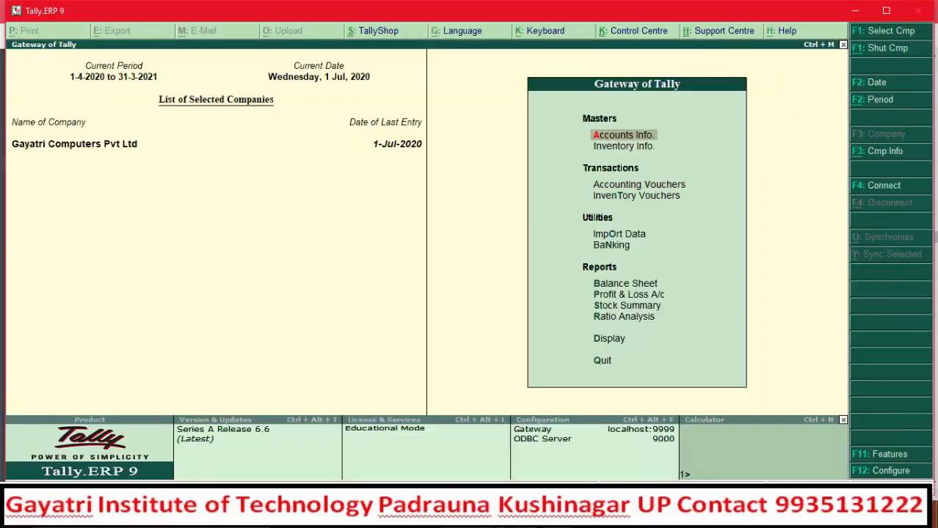
{"action": "key", "text": "Return"}
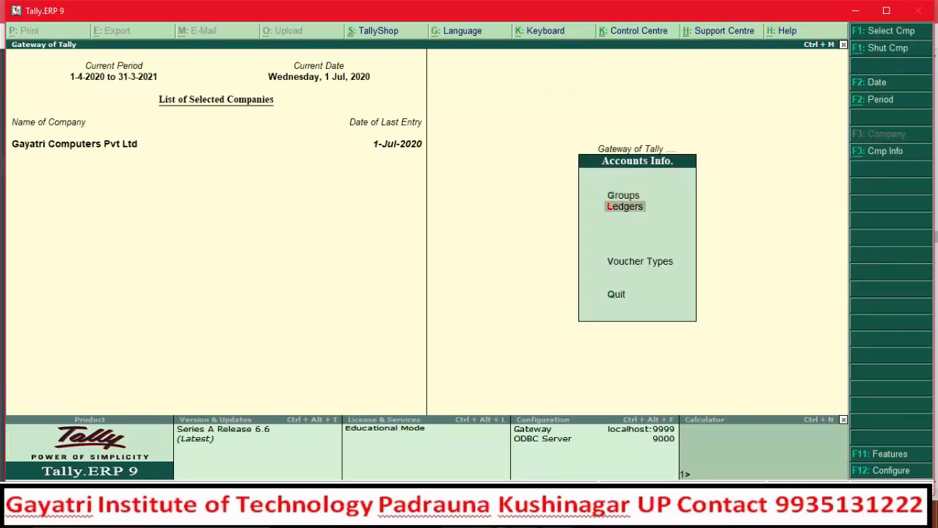
{"action": "key", "text": "Return"}
{"action": "key", "text": "Return"}
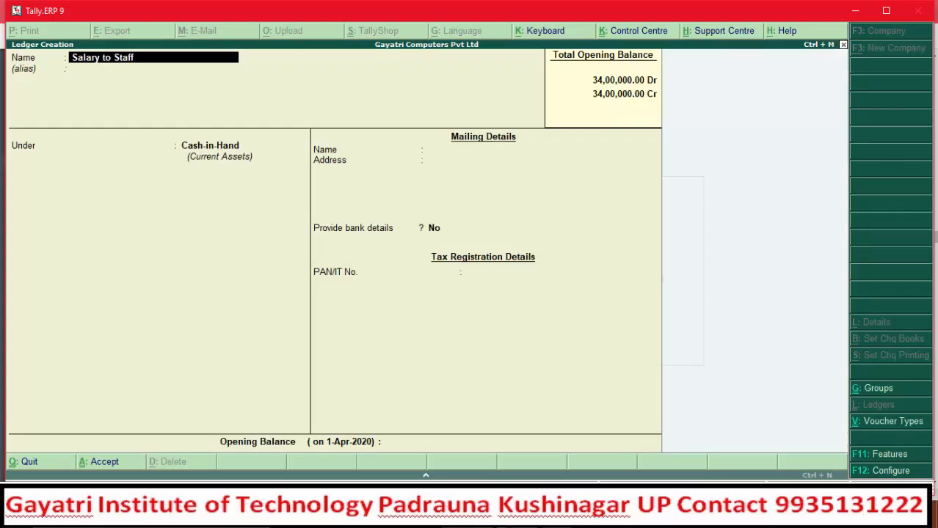
- Place the Salary to Staff ledger under the Indirect Expenses group, leaving its alias blank
{"action": "key", "text": "Return"}
{"action": "key", "text": "Return"}
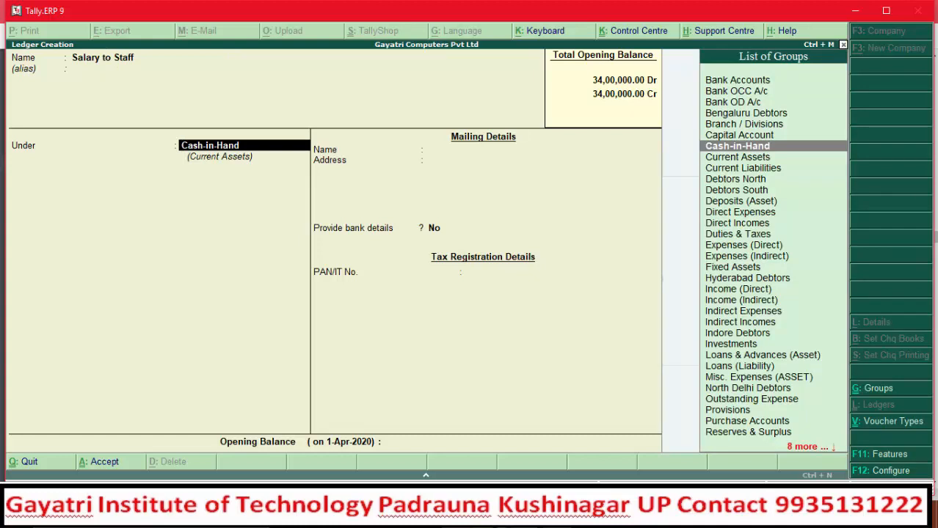
{"action": "type", "text": "In"}
{"action": "key", "text": "Down"}
{"action": "key", "text": "Down"}
{"action": "key", "text": "Down"}
{"action": "key", "text": "Down"}
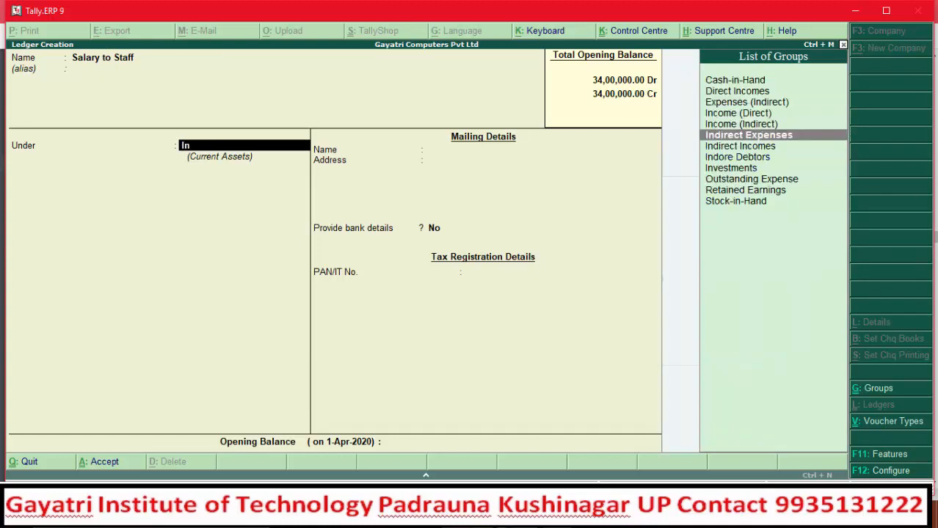
{"action": "key", "text": "Up"}
{"action": "key", "text": "Return"}
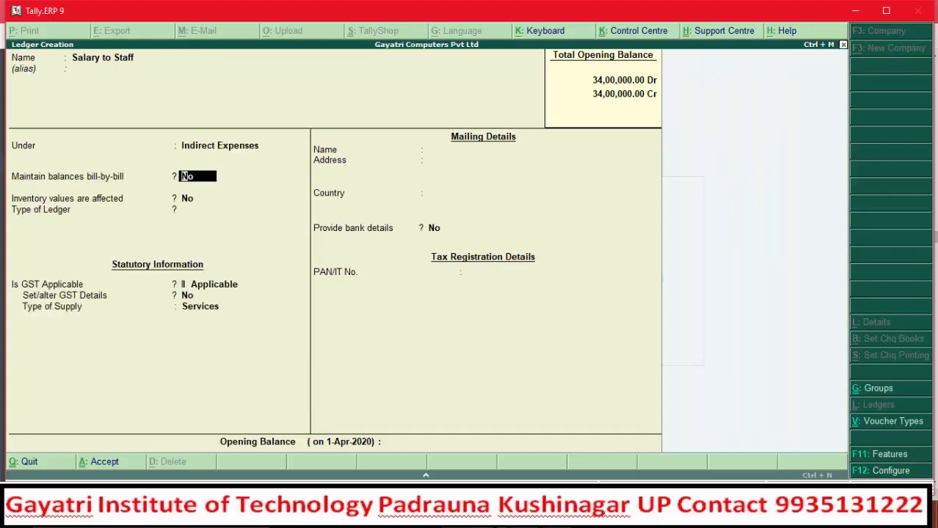
- Accept the remaining default ledger settings and save the Salary to Staff ledger
{"action": "key", "text": "Return"}
{"action": "key", "text": "Return"}
{"action": "key", "text": "Return"}
{"action": "key", "text": "Return"}
{"action": "key", "text": "Return"}
{"action": "key", "text": "Return"}
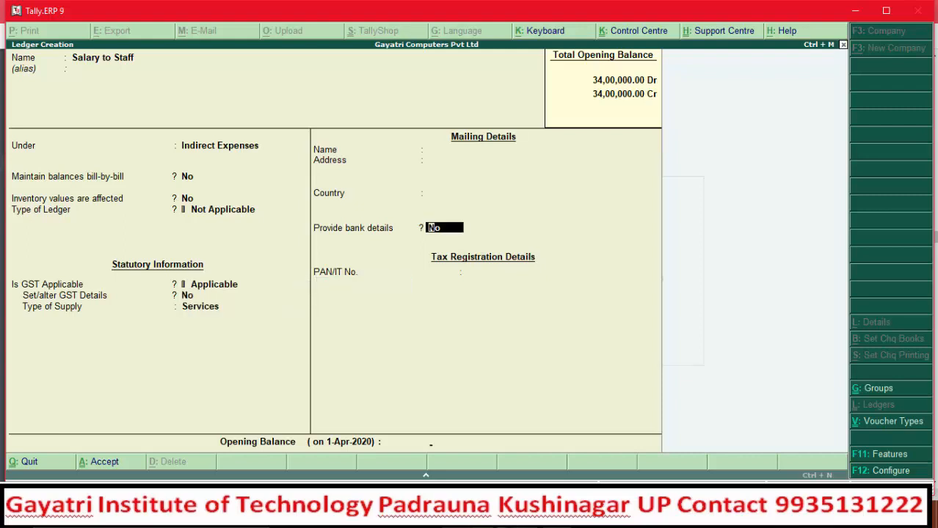
{"action": "key", "text": "Return"}
{"action": "key", "text": "Return"}
{"action": "key", "text": "Return"}
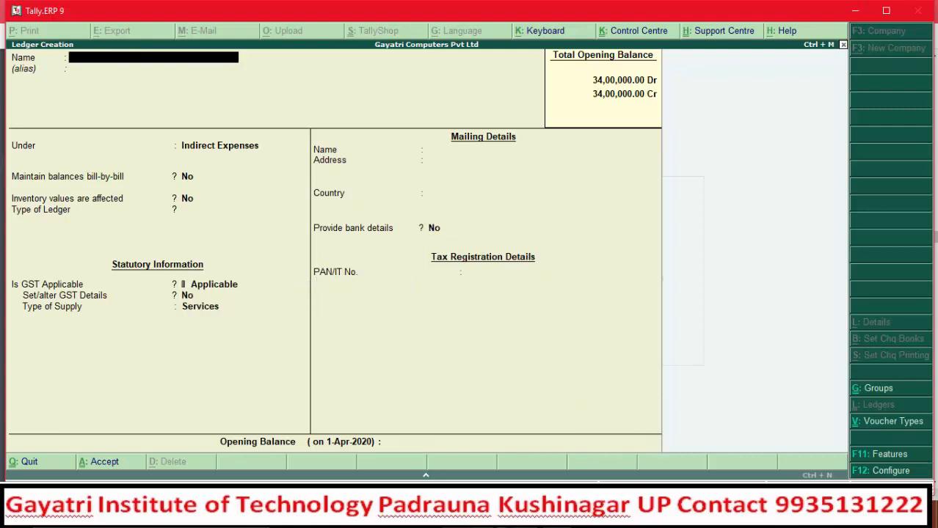
- Quit ledger creation, return to the Gateway of Tally and open a new payment voucher
{"action": "key", "text": "Escape"}
{"action": "key", "text": "Return"}
{"action": "key", "text": "Escape"}
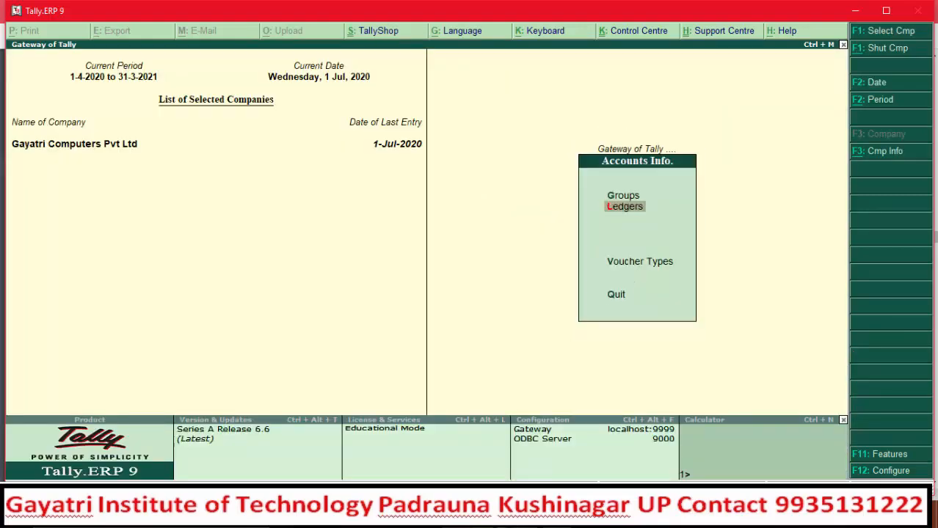
{"action": "key", "text": "Escape"}
{"action": "key", "text": "Down"}
{"action": "key", "text": "Down"}
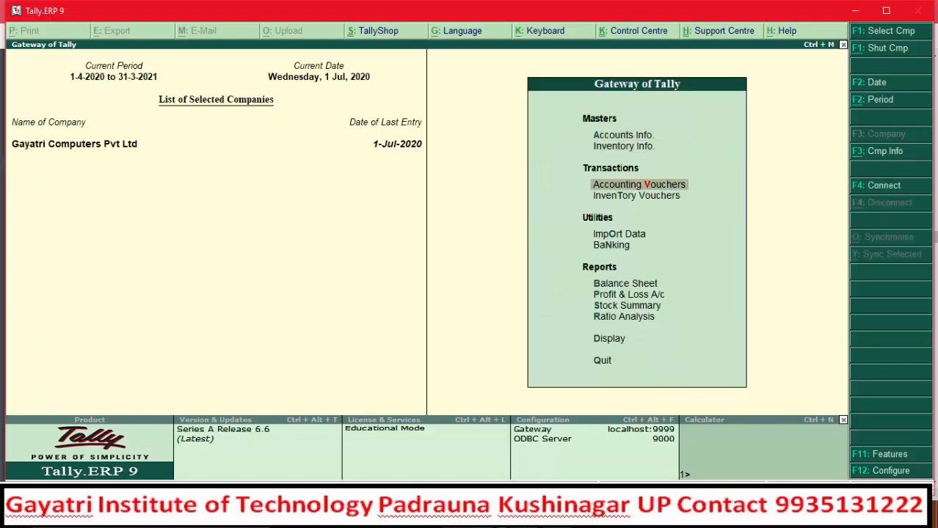
{"action": "key", "text": "Return"}
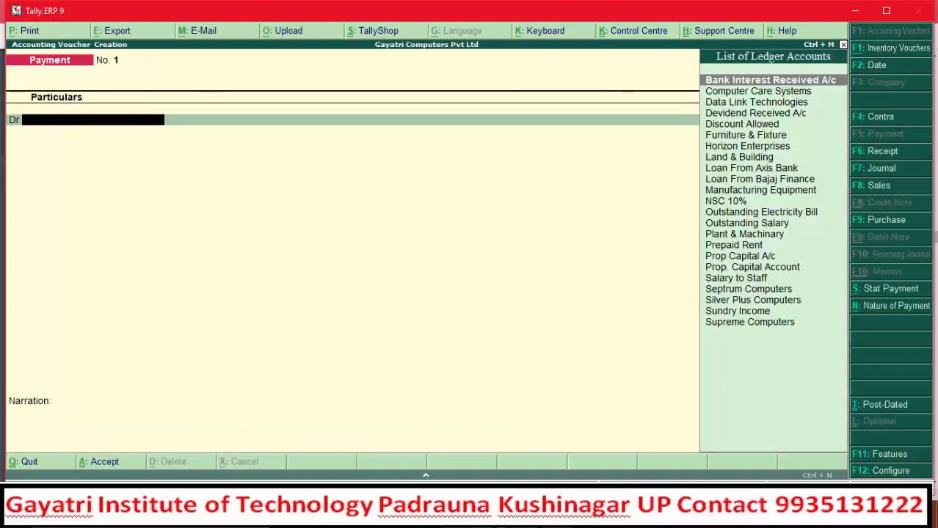
- Switch to the PDF and review the double entry salary transaction, highlighting the word salaries in it
{"action": "key", "text": "alt+Tab"}
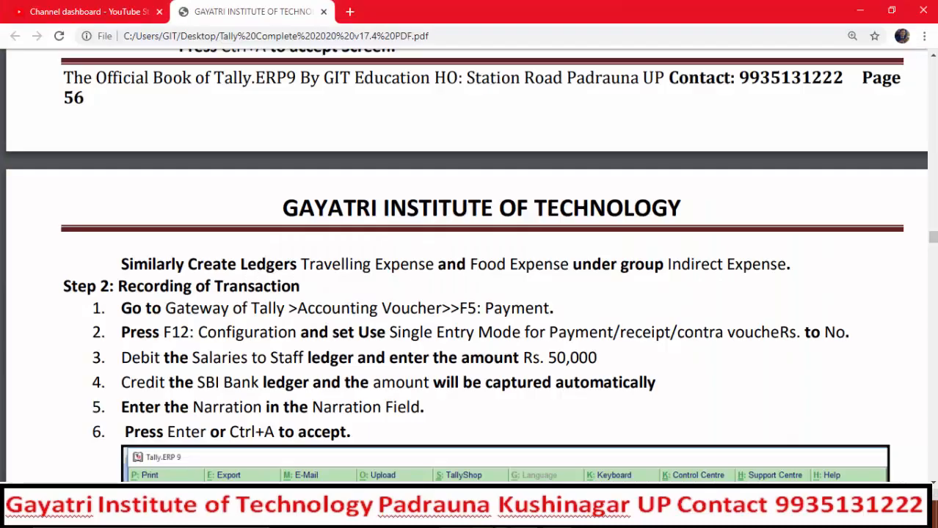
{"action": "scroll", "coordinate": [387, 405], "scroll_direction": "up", "scroll_amount": 3}
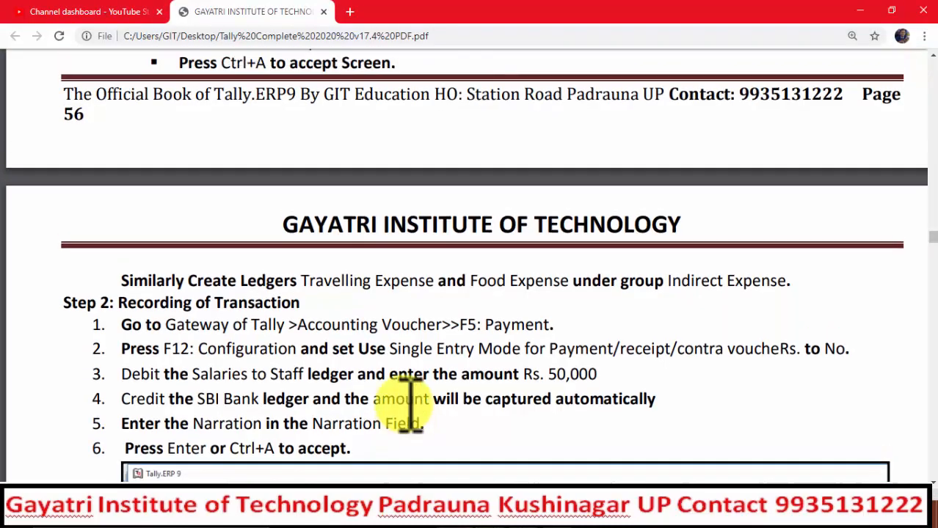
{"action": "scroll", "coordinate": [371, 234], "scroll_direction": "up", "scroll_amount": 2}
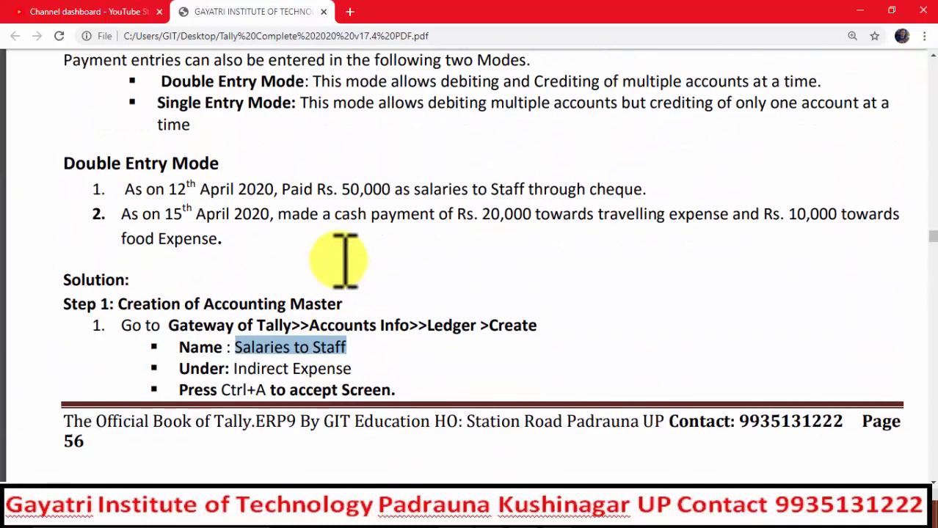
{"action": "scroll", "coordinate": [370, 233], "scroll_direction": "up", "scroll_amount": 2}
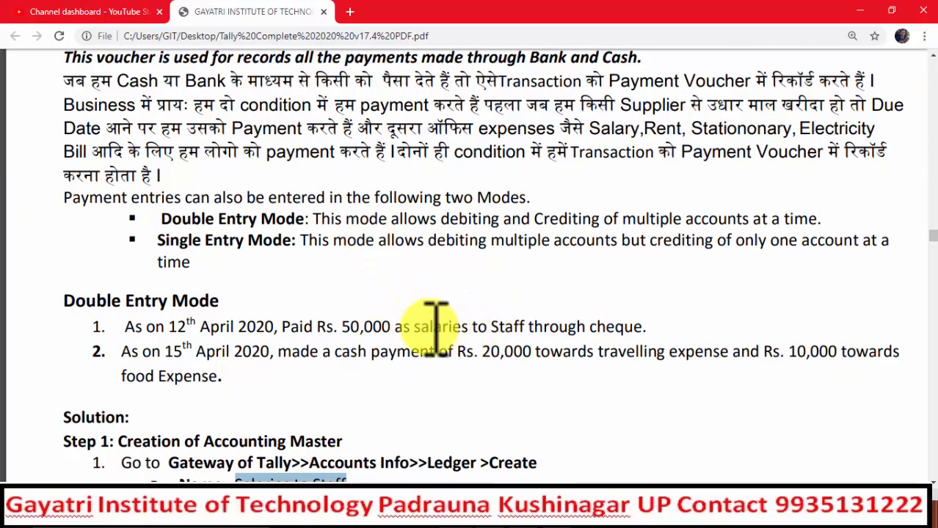
{"action": "left_click_drag", "start_coordinate": [415, 326], "coordinate": [473, 331]}
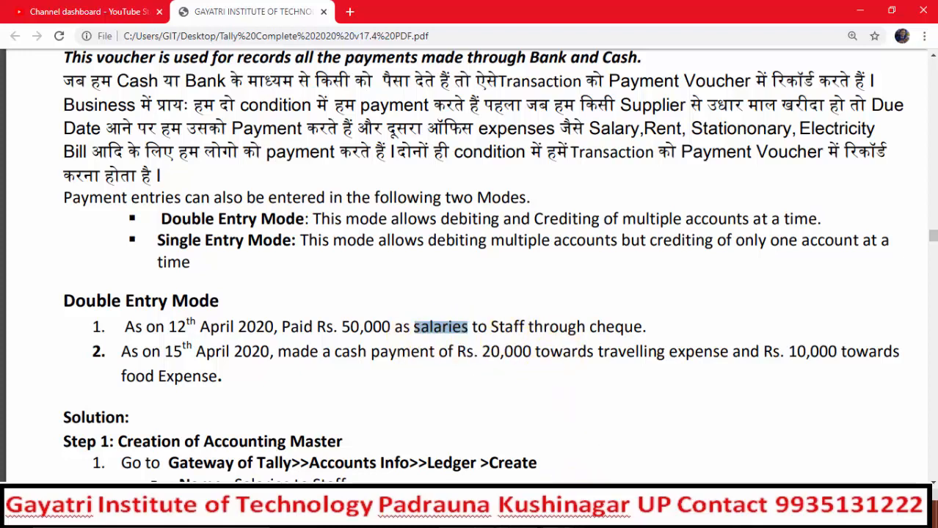
- Return to Tally.ERP 9 and debit the Salary to Staff ledger with 50,000 in the payment voucher
{"action": "left_click", "coordinate": [564, 512]}
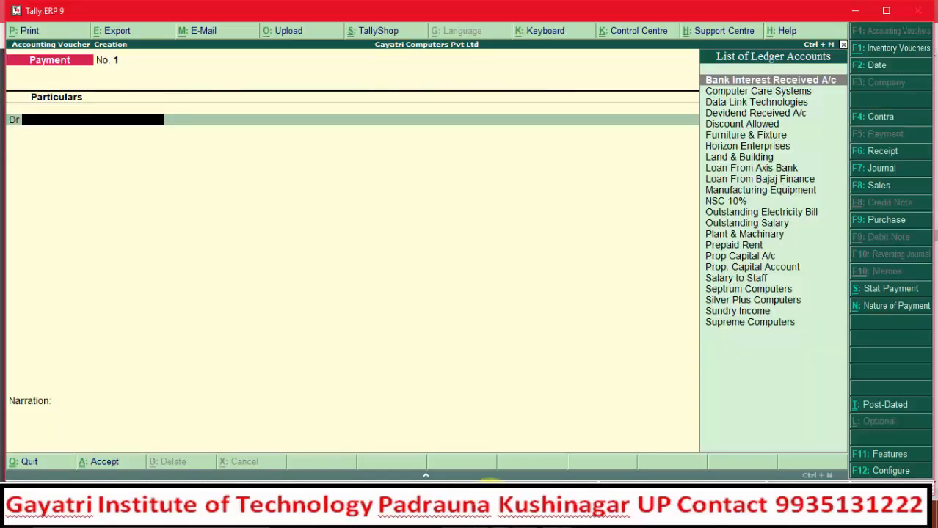
{"action": "type", "text": "Sa"}
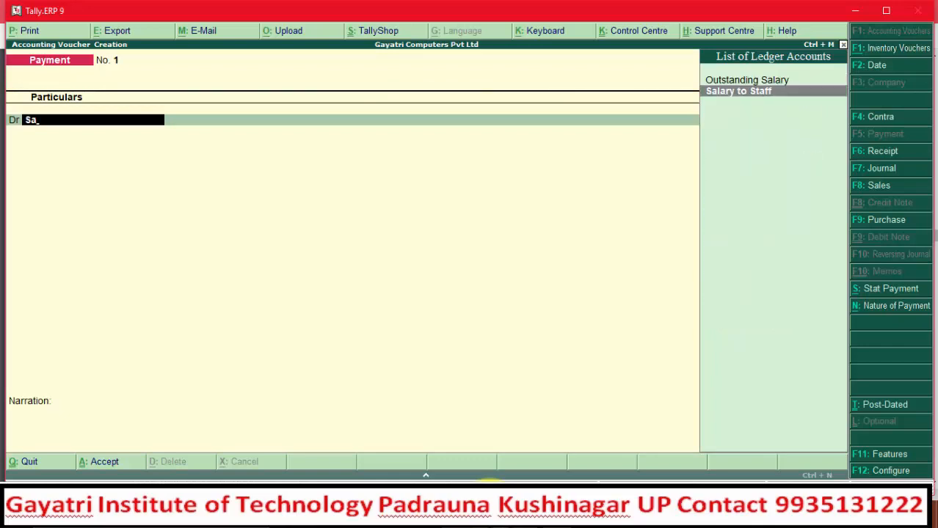
{"action": "key", "text": "Return"}
{"action": "key", "text": "alt+Tab"}
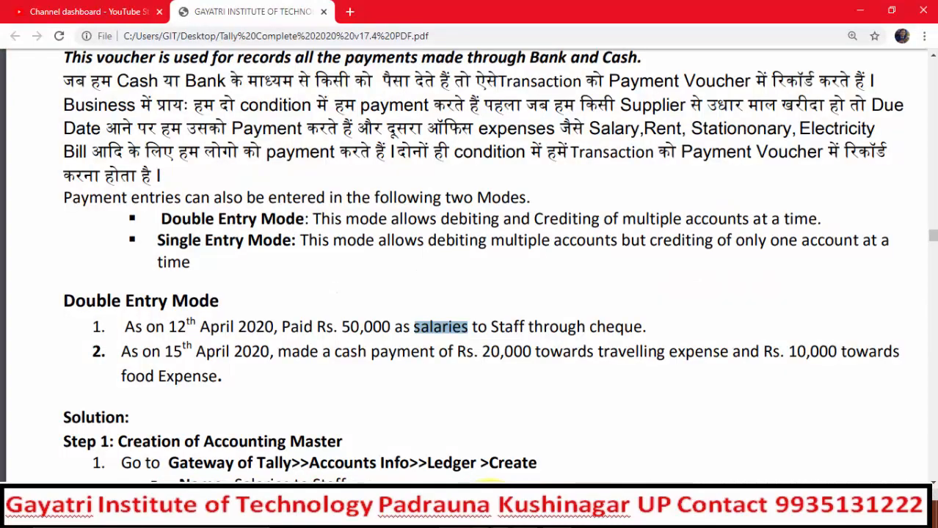
{"action": "key", "text": "alt+Tab"}
{"action": "type", "text": "50"}
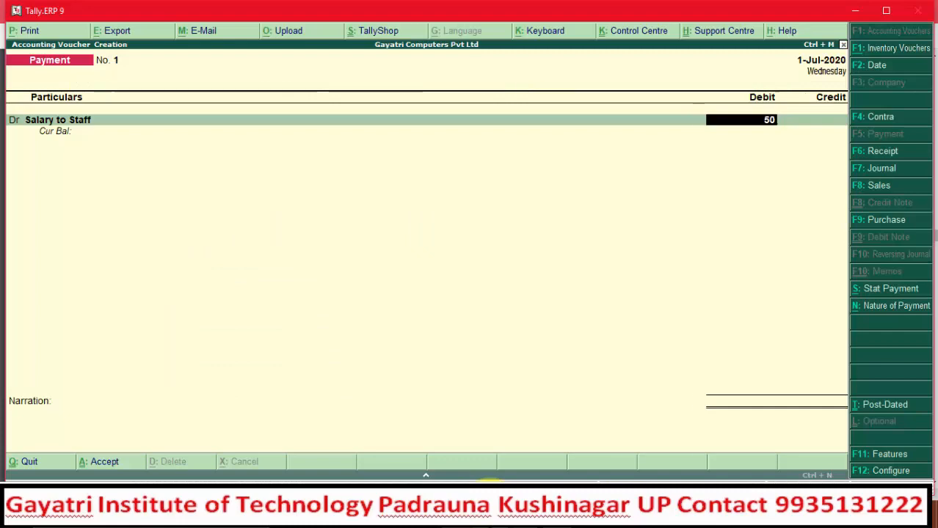
{"action": "type", "text": "000"}
{"action": "key", "text": "Return"}
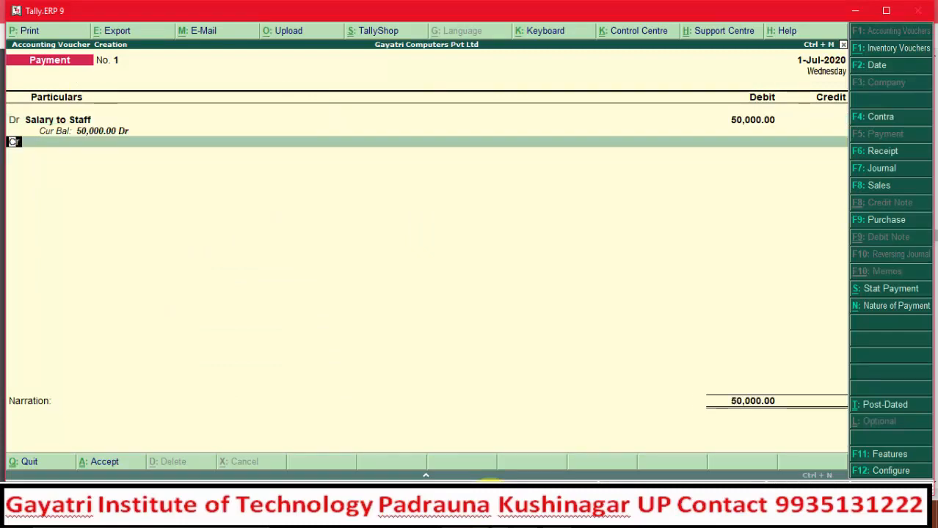
- Credit SBI Current A/c with 50,000 and allocate it as a Cheque transaction with the cheque range Not Applicable
{"action": "key", "text": "alt+Tab"}
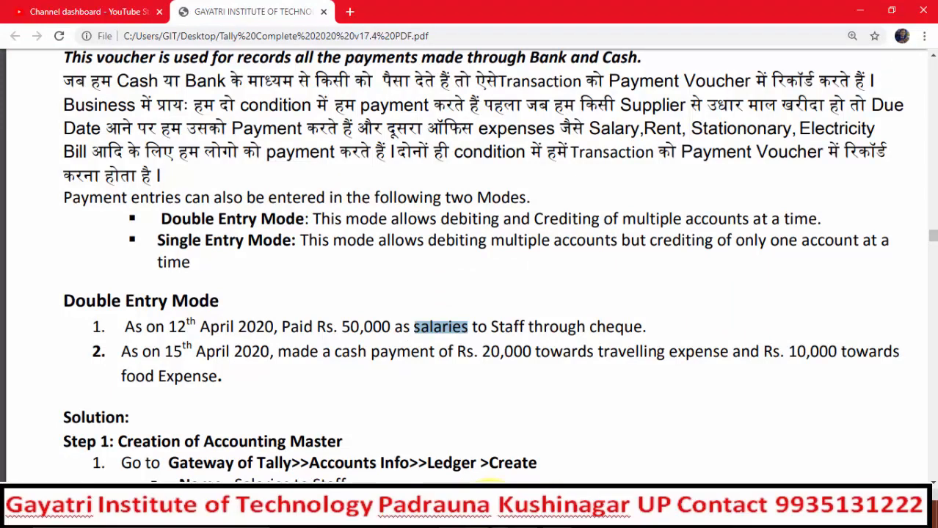
{"action": "key", "text": "alt+Tab"}
{"action": "type", "text": "sb"}
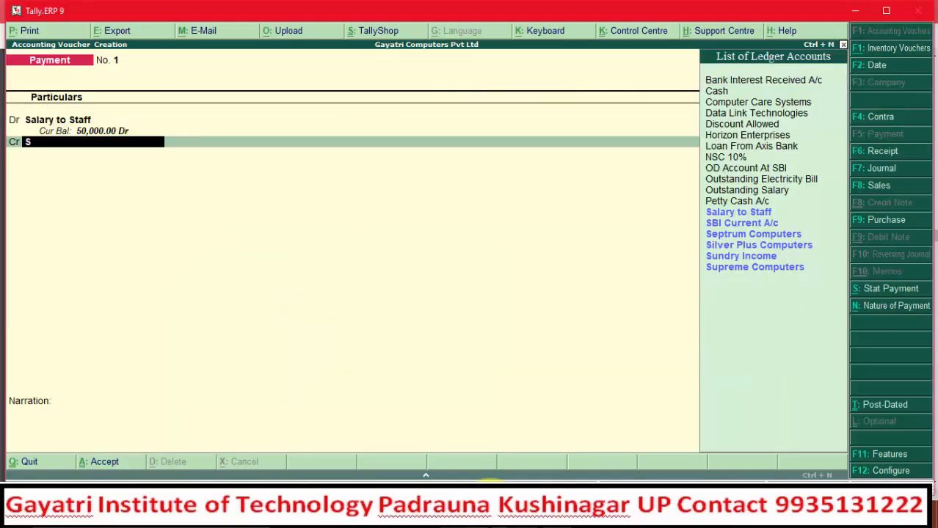
{"action": "key", "text": "Return"}
{"action": "key", "text": "Return"}
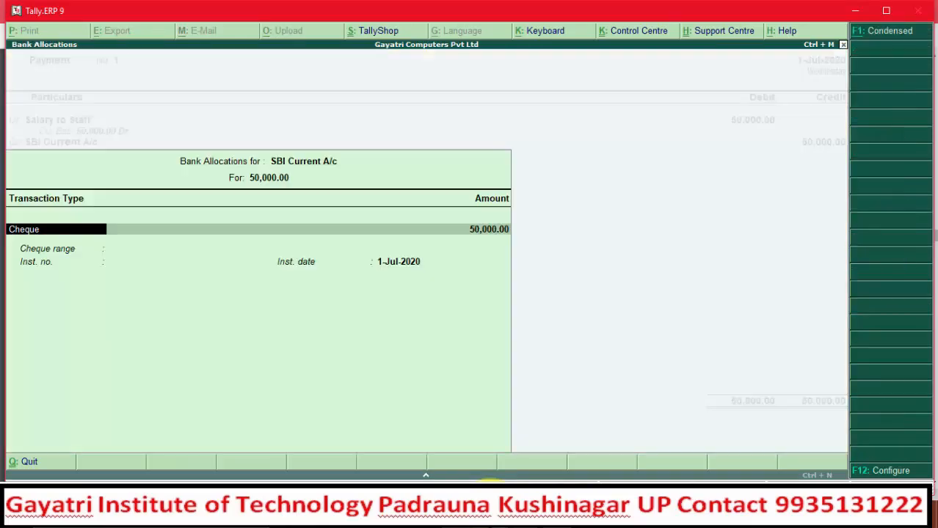
{"action": "key", "text": "Return"}
{"action": "key", "text": "Return"}
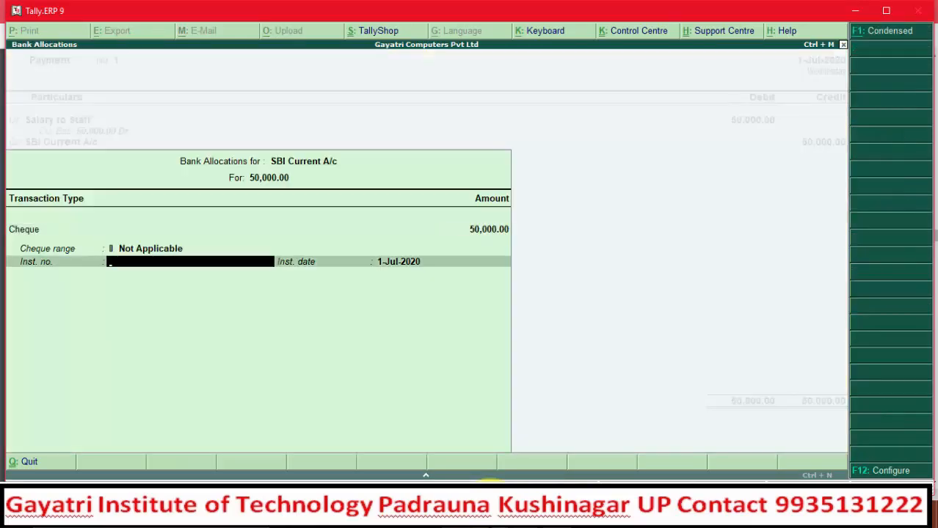
- Check the payment mode in the PDF, leave the instrument number and narration blank, and save the salary payment voucher in Tally.ERP 9
{"action": "key", "text": "alt+Tab"}
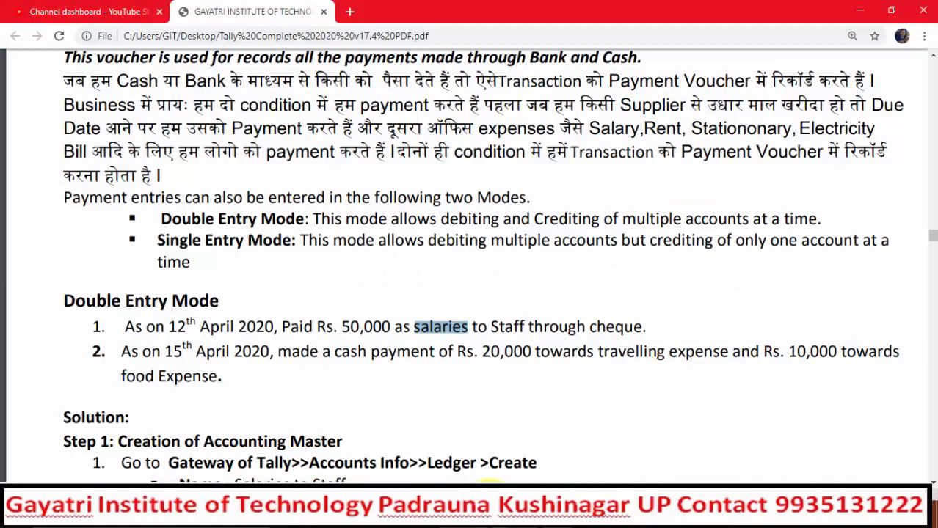
{"action": "left_click", "coordinate": [591, 324]}
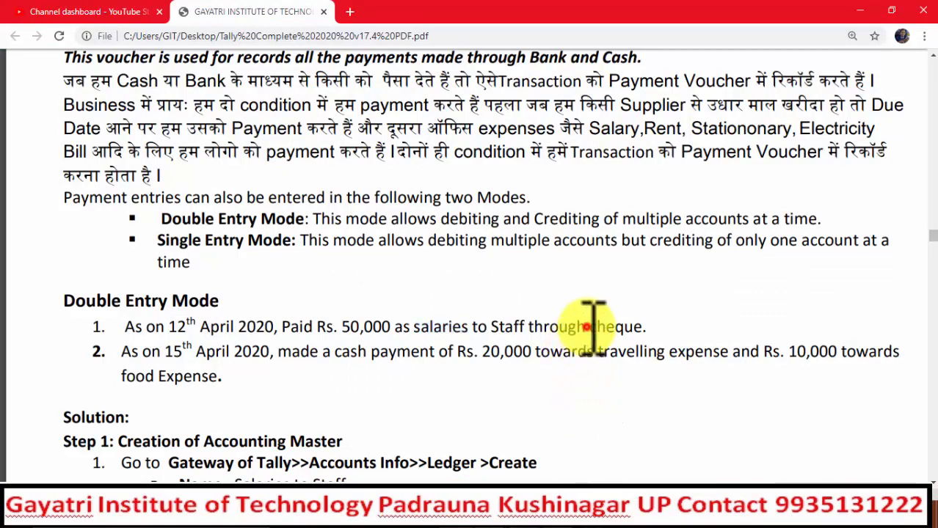
{"action": "key", "text": "alt+Tab"}
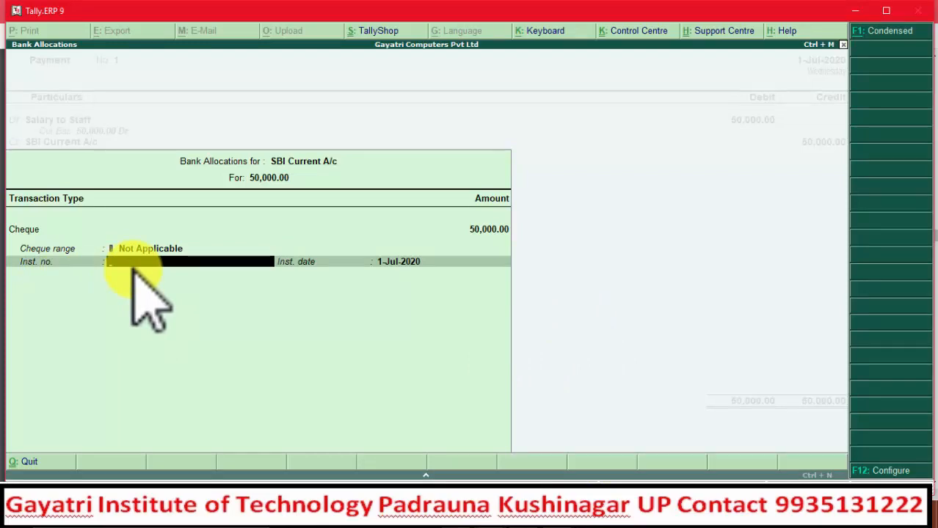
{"action": "key", "text": "Return"}
{"action": "key", "text": "Return"}
{"action": "key", "text": "Return"}
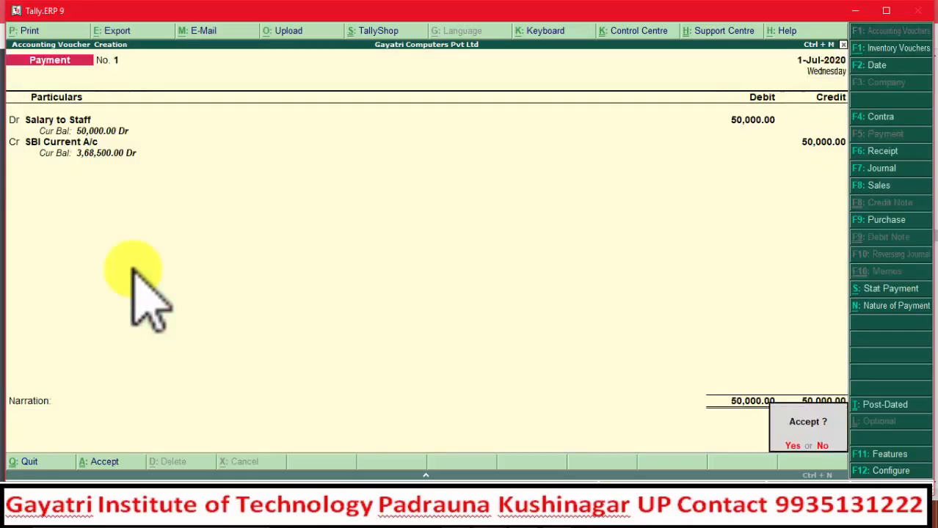
{"action": "key", "text": "alt+Tab"}
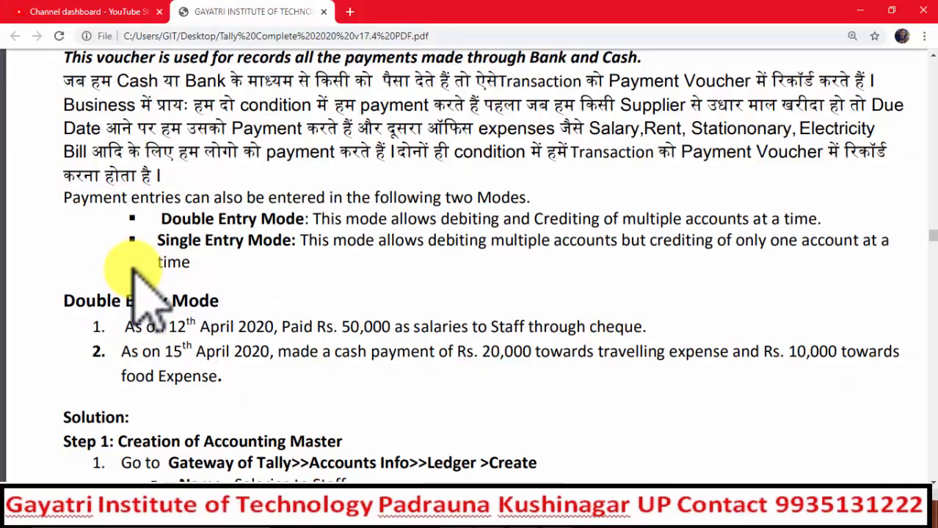
{"action": "key", "text": "alt+Tab"}
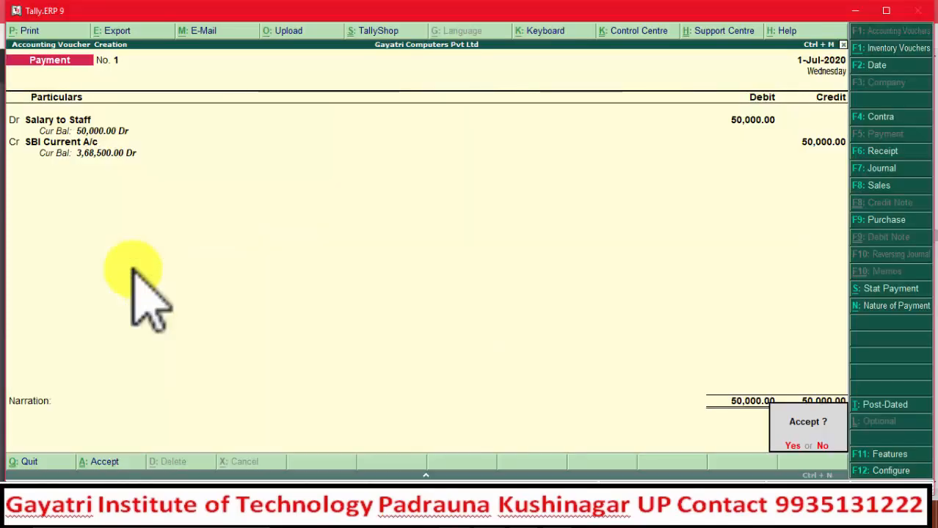
{"action": "key", "text": "Return"}
- Review the PDF's travelling and food expense transaction, and start a new ledger from the next payment voucher in Tally.ERP 9
{"action": "key", "text": "alt+Tab"}
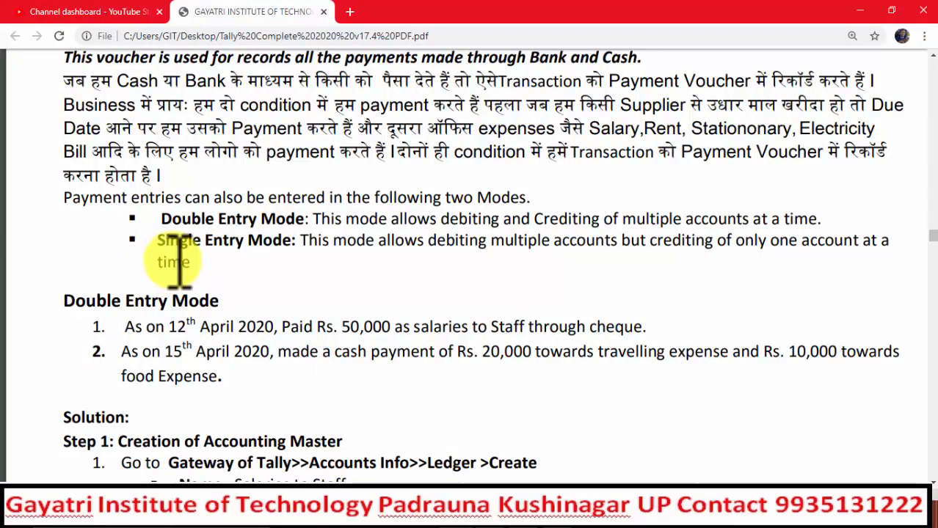
{"action": "scroll", "coordinate": [186, 255], "scroll_direction": "down", "scroll_amount": 1}
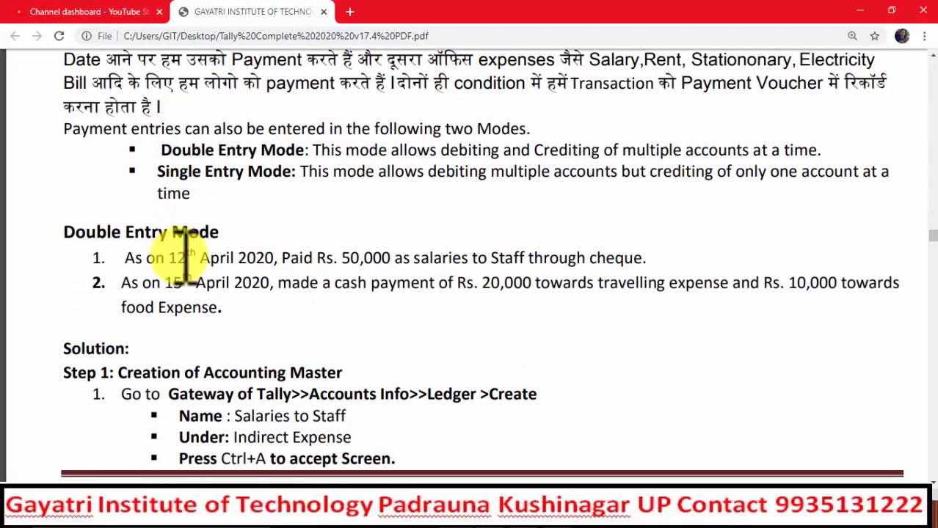
{"action": "scroll", "coordinate": [185, 255], "scroll_direction": "down", "scroll_amount": 2}
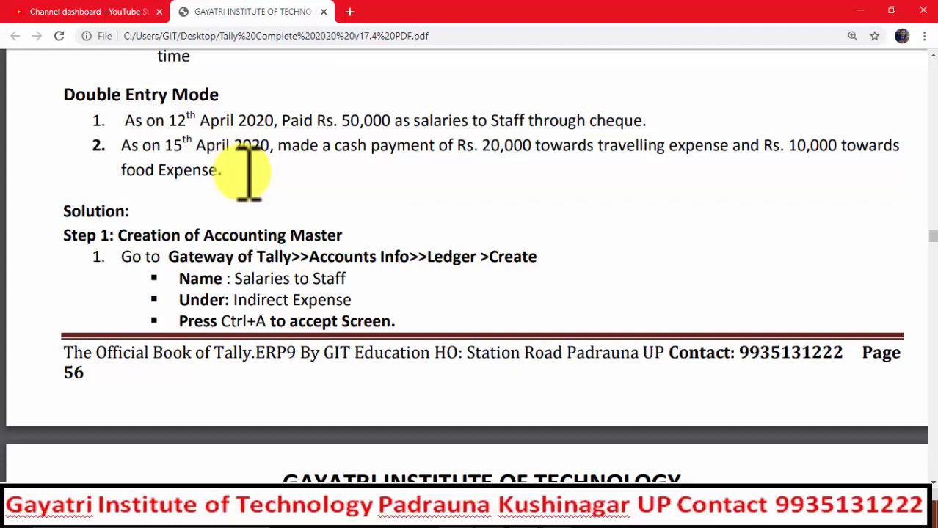
{"action": "key", "text": "alt+Tab"}
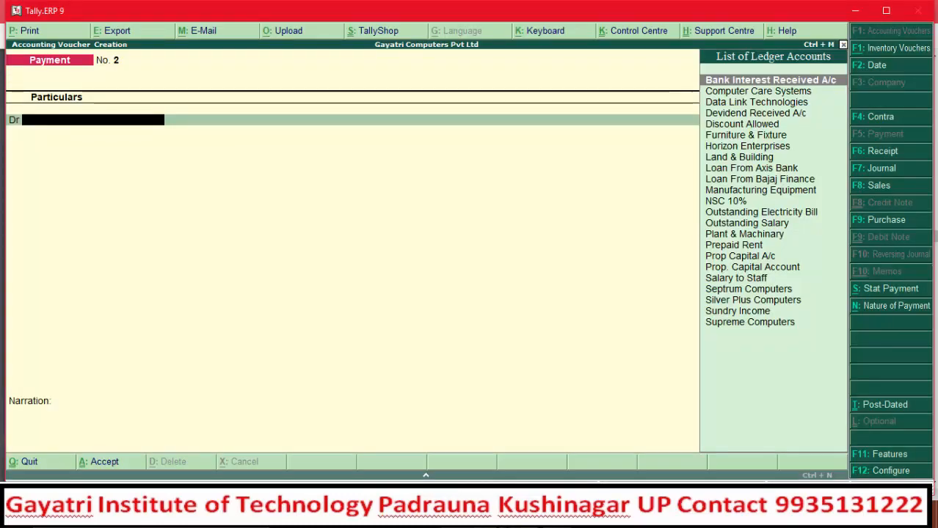
{"action": "key", "text": "alt+c"}
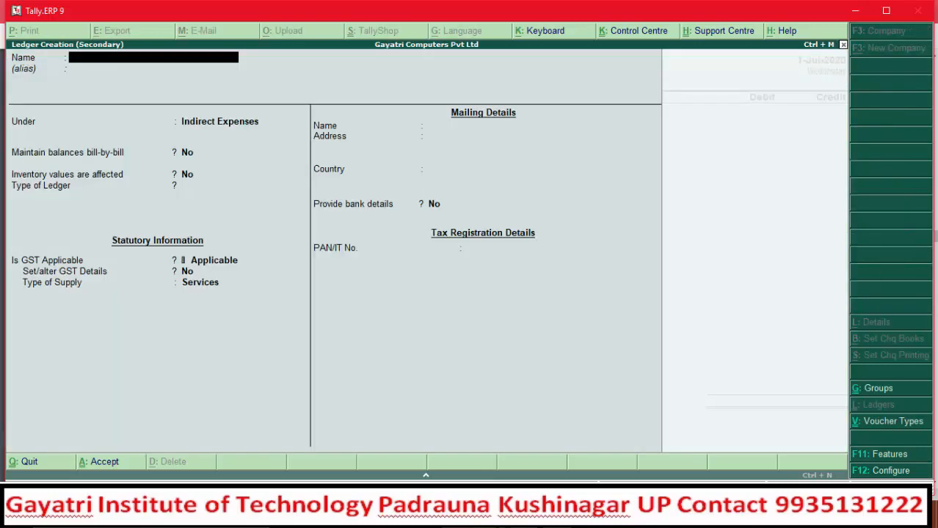
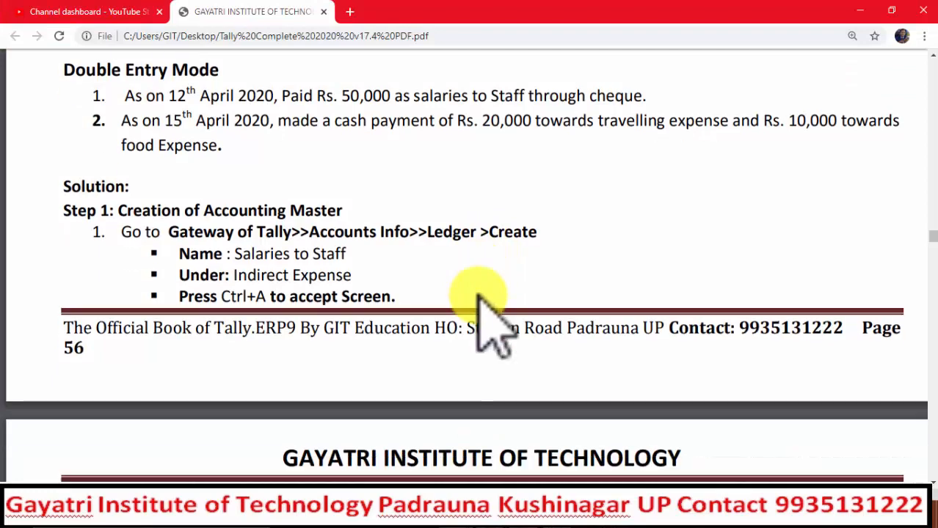
- Examine the PDF's compound entry illustration and the Single Entry Mode example with its recording steps
{"action": "scroll", "coordinate": [479, 297], "scroll_direction": "down", "scroll_amount": 2}
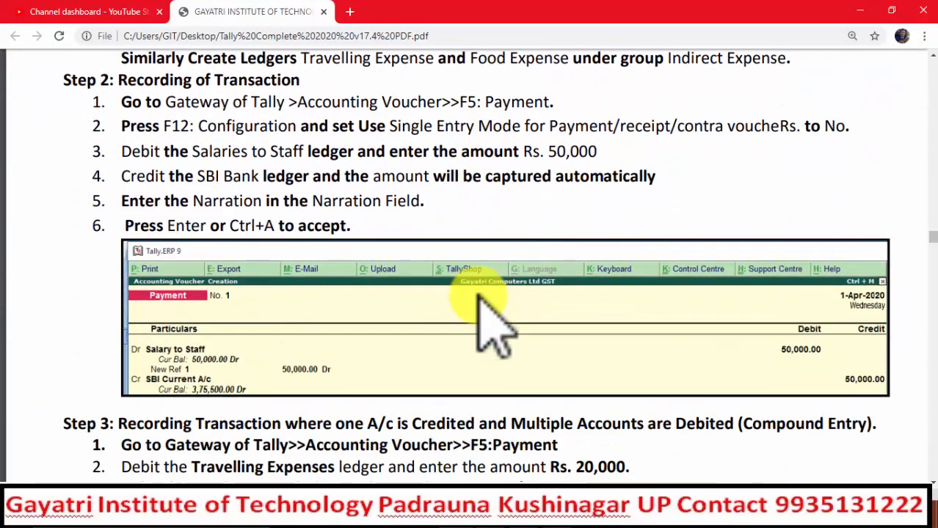
{"action": "scroll", "coordinate": [479, 297], "scroll_direction": "down", "scroll_amount": 2}
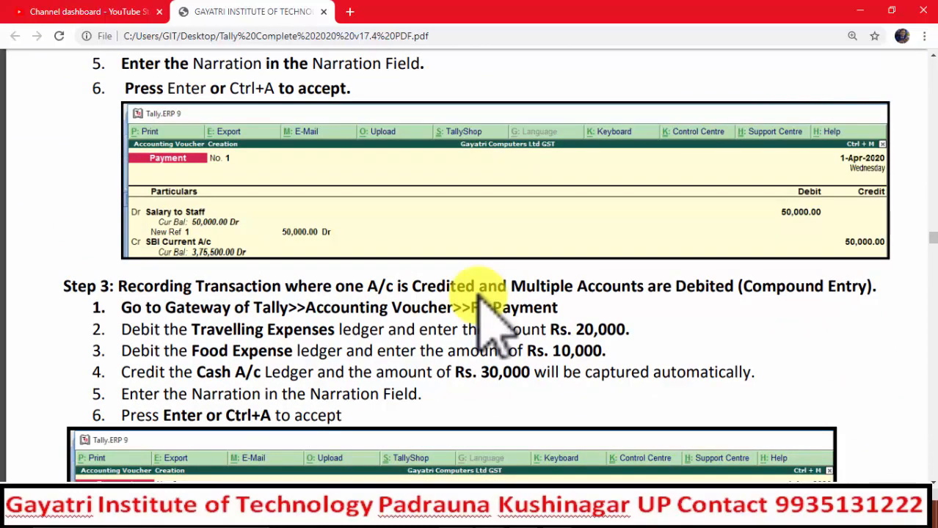
{"action": "scroll", "coordinate": [493, 329], "scroll_direction": "down", "scroll_amount": 2}
{"action": "scroll", "coordinate": [493, 329], "scroll_direction": "down", "scroll_amount": 3}
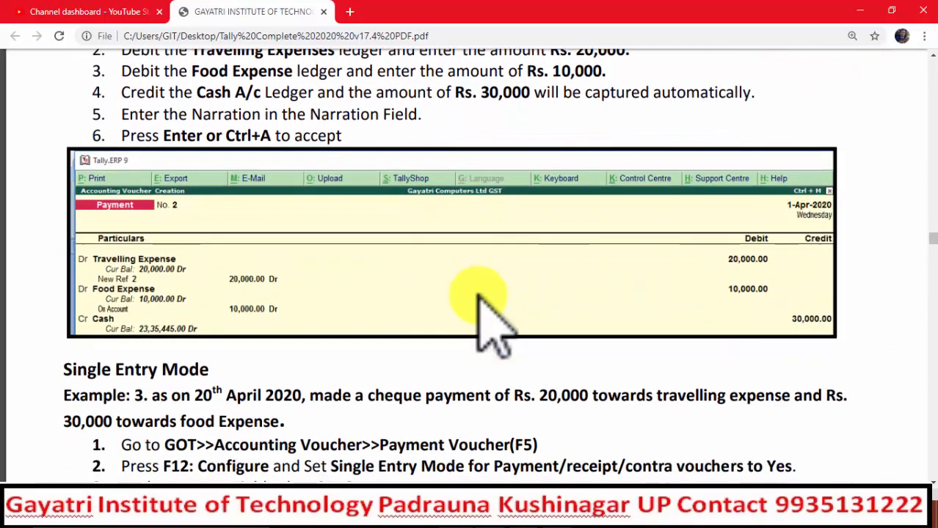
{"action": "scroll", "coordinate": [493, 329], "scroll_direction": "down", "scroll_amount": 3}
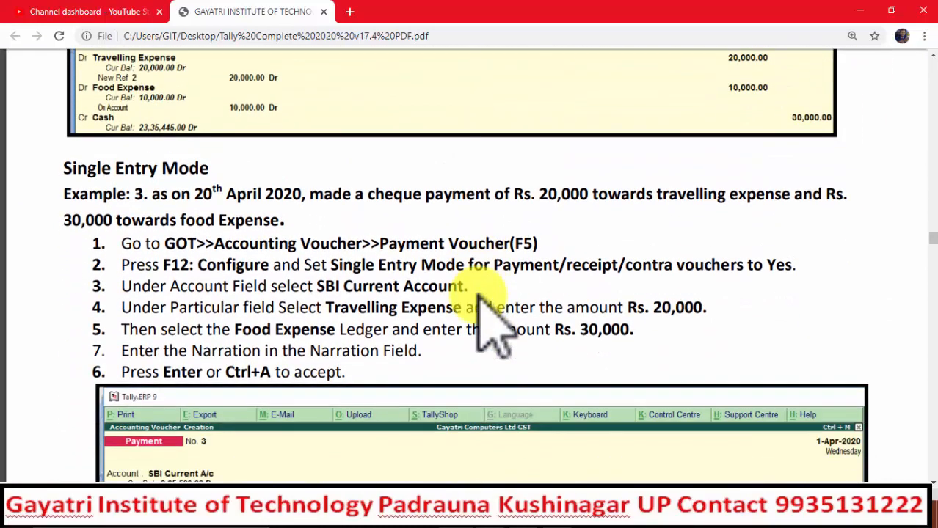
{"action": "scroll", "coordinate": [478, 297], "scroll_direction": "up", "scroll_amount": 3}
{"action": "scroll", "coordinate": [479, 297], "scroll_direction": "down", "scroll_amount": 2}
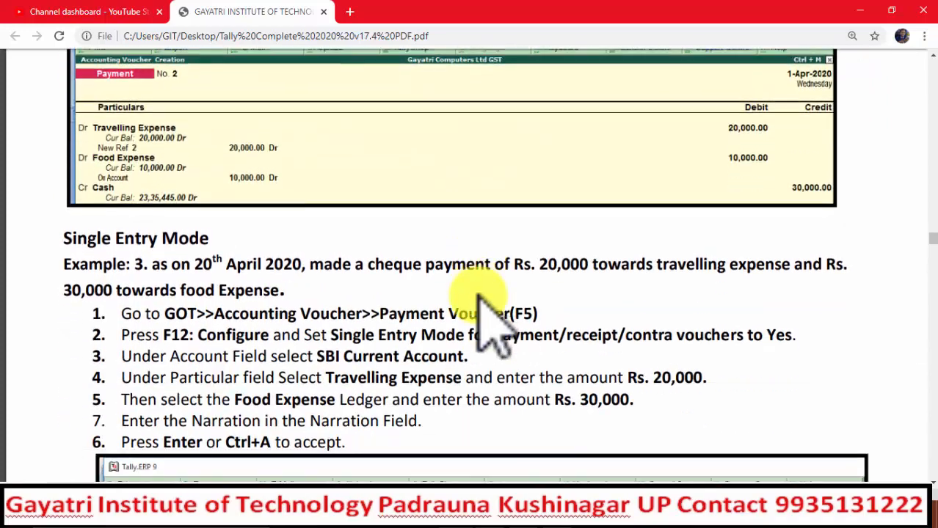
{"action": "scroll", "coordinate": [478, 297], "scroll_direction": "down", "scroll_amount": 2}
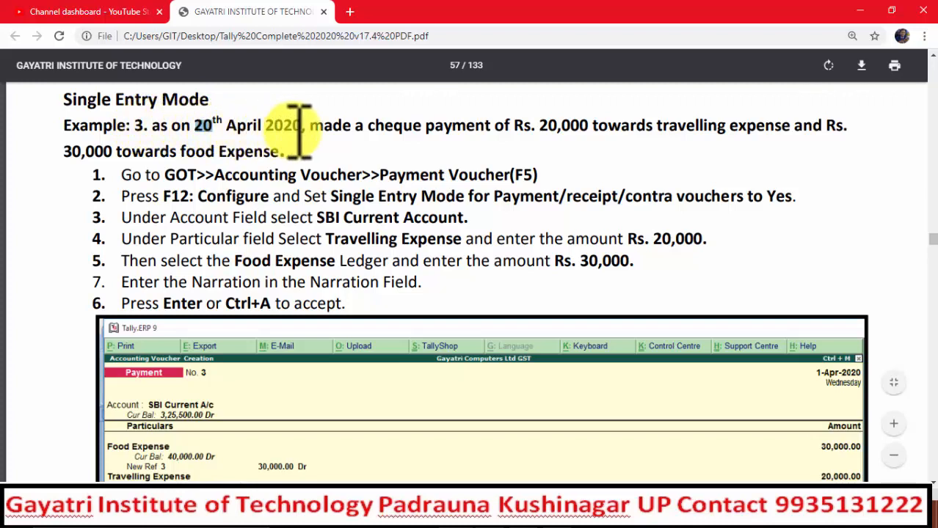
- Read the date, travelling expense and food expense details in the PDF's Single Entry Mode example
{"action": "left_click_drag", "start_coordinate": [308, 126], "coordinate": [271, 126]}
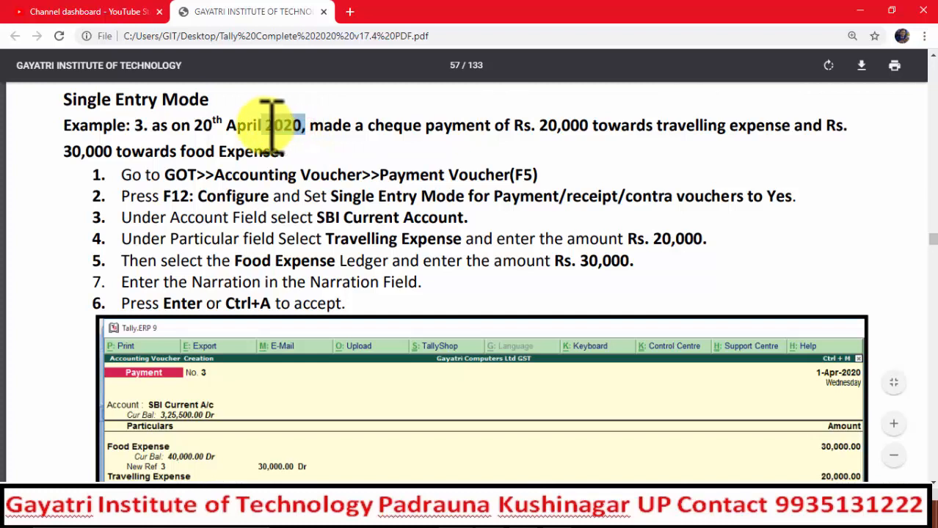
{"action": "left_click", "coordinate": [315, 136]}
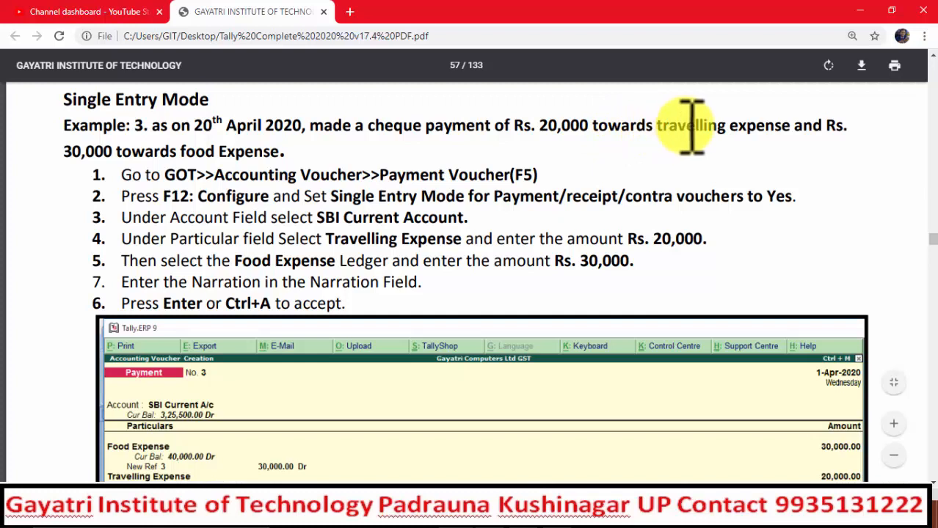
{"action": "left_click_drag", "start_coordinate": [659, 128], "coordinate": [781, 126]}
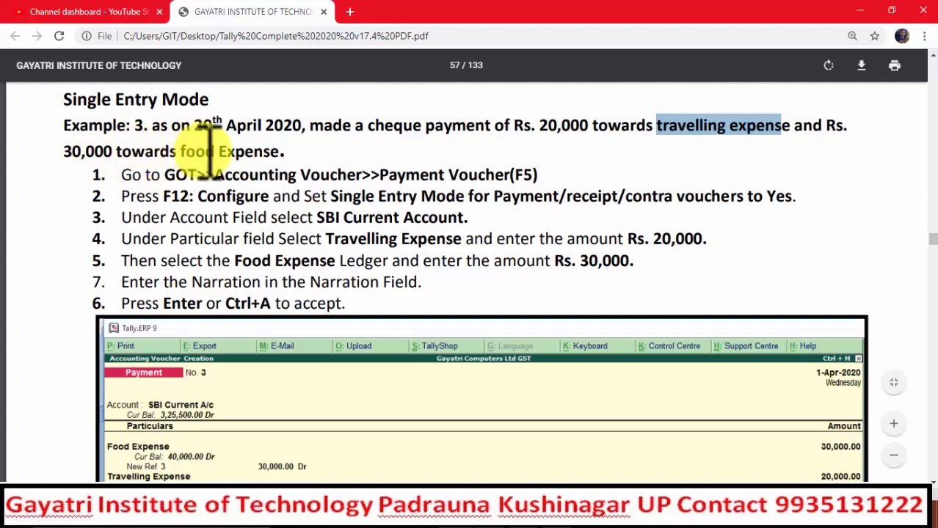
{"action": "left_click_drag", "start_coordinate": [298, 158], "coordinate": [241, 155]}
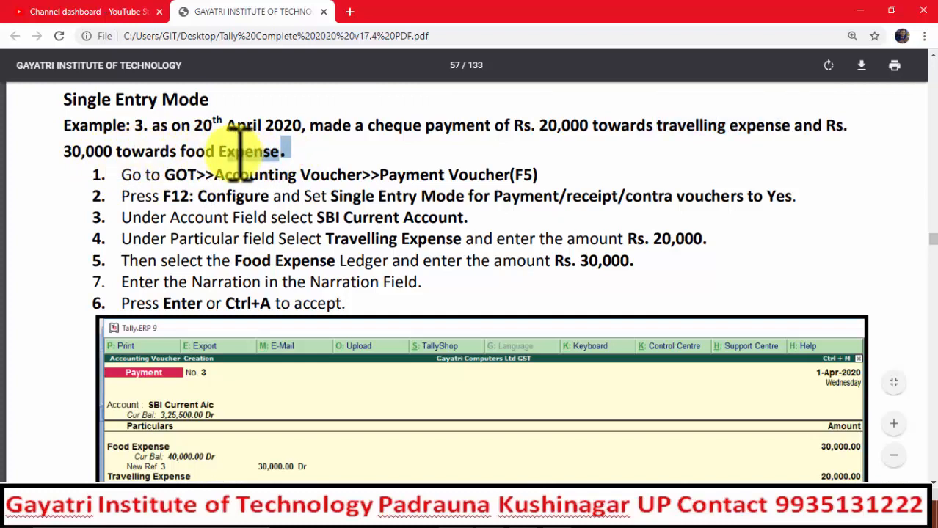
{"action": "left_click", "coordinate": [324, 148]}
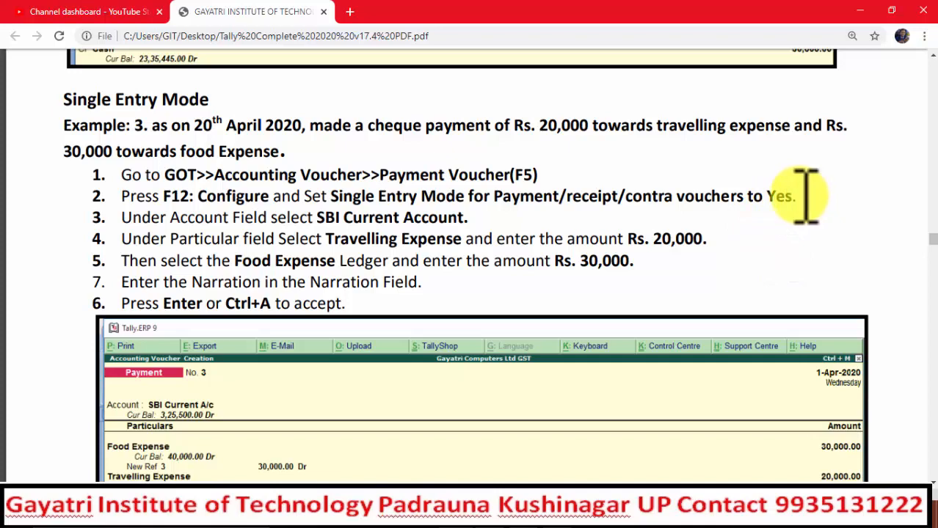
- Switch to Tally.ERP 9 and configure the payment voucher to use single entry mode for payment/receipt/contra vouchers
{"action": "left_click", "coordinate": [492, 514]}
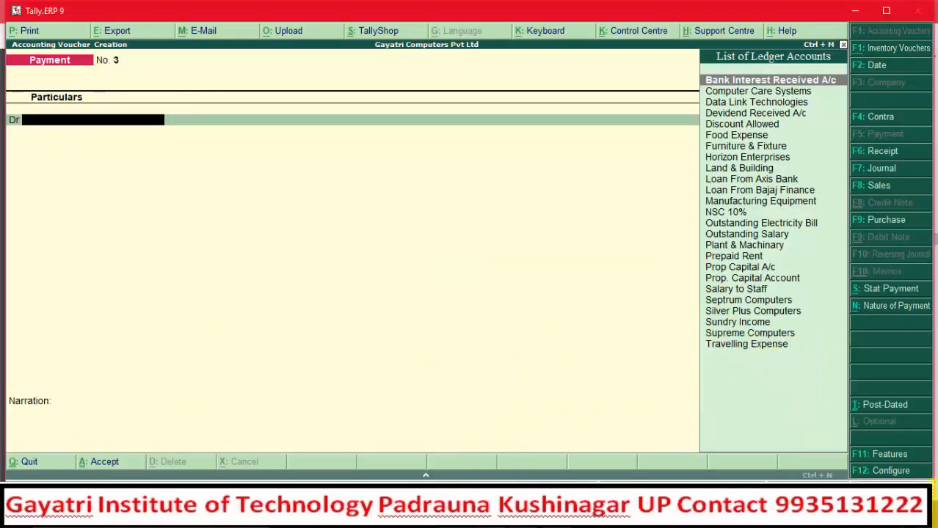
{"action": "left_click", "coordinate": [888, 471]}
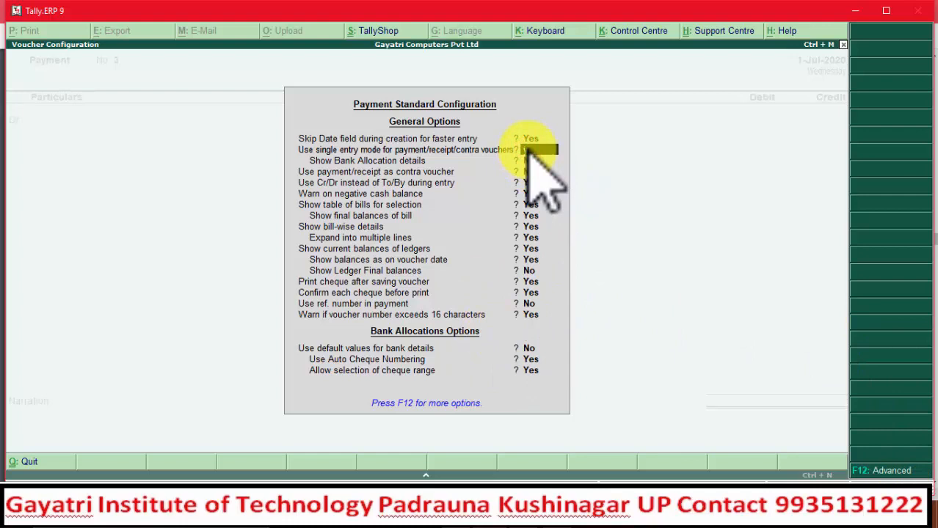
{"action": "key", "text": "Return"}
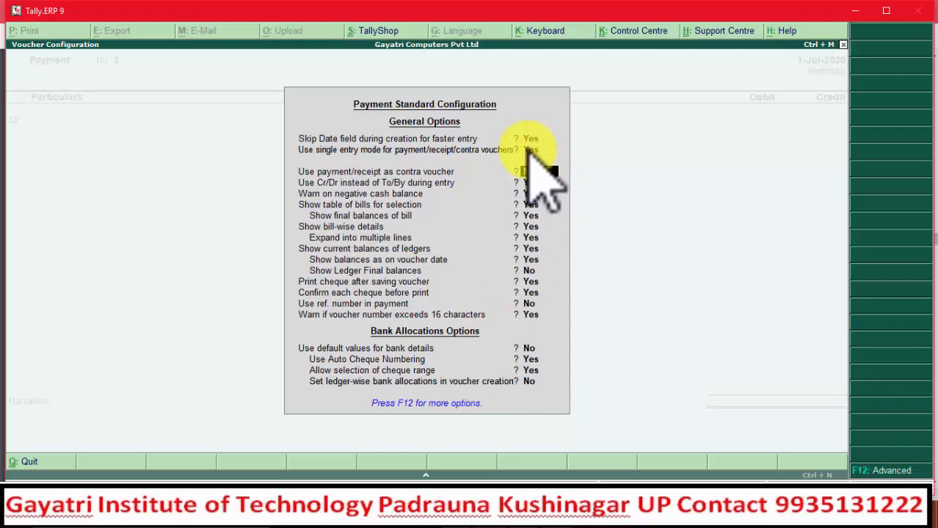
{"action": "key", "text": "ctrl+a"}
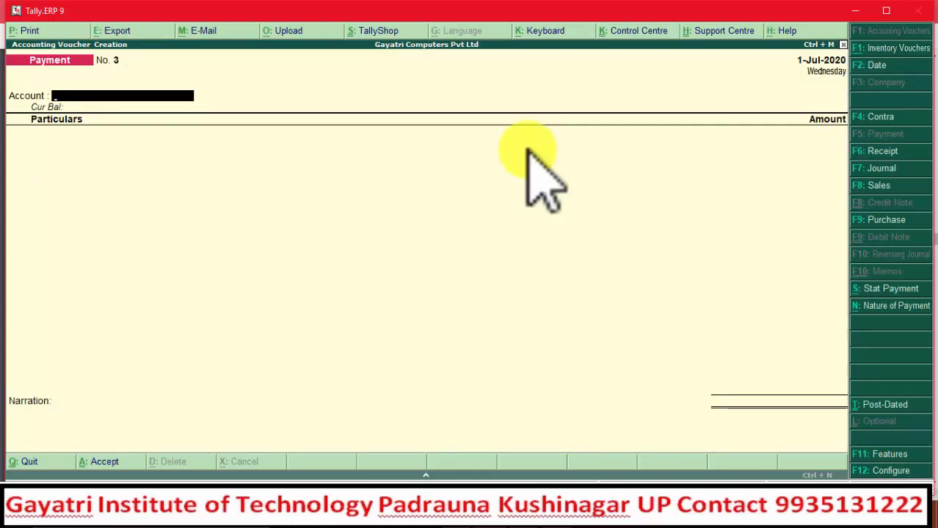
- Set SBI Current A/c as the account of the single entry payment voucher
{"action": "key", "text": "space"}
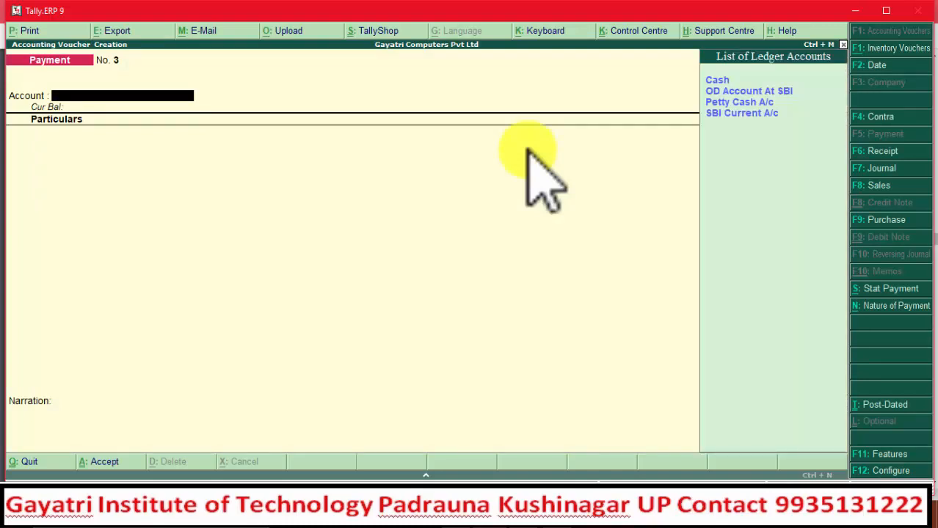
{"action": "key", "text": "Down"}
{"action": "key", "text": "Down"}
{"action": "key", "text": "Down"}
{"action": "key", "text": "Down"}
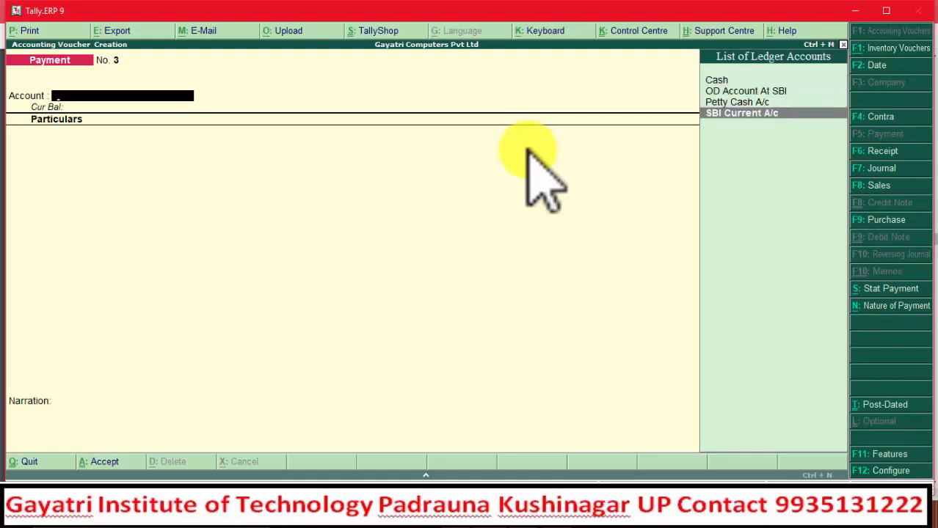
{"action": "key", "text": "Return"}
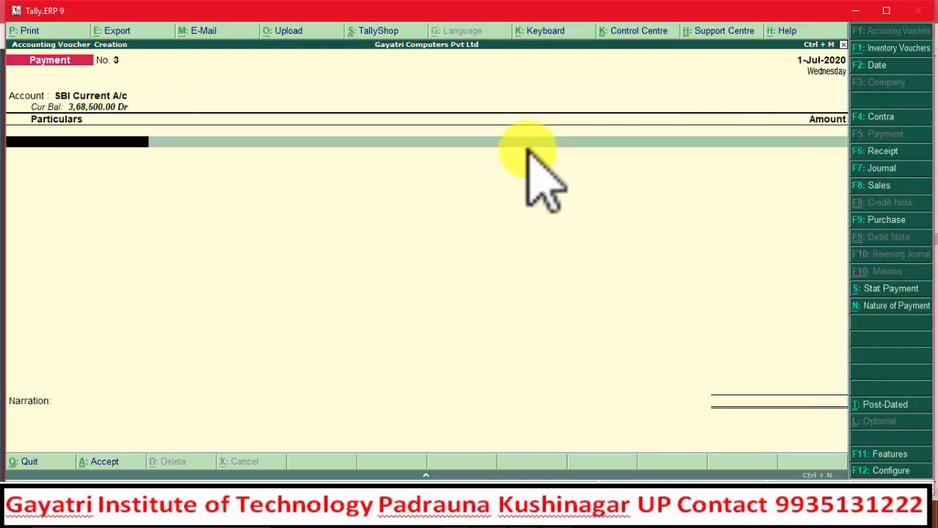
- Check the example in the PDF and enter Travelling Expense with an amount of 20,000 in the Tally.ERP 9 voucher
{"action": "key", "text": "alt+Tab"}
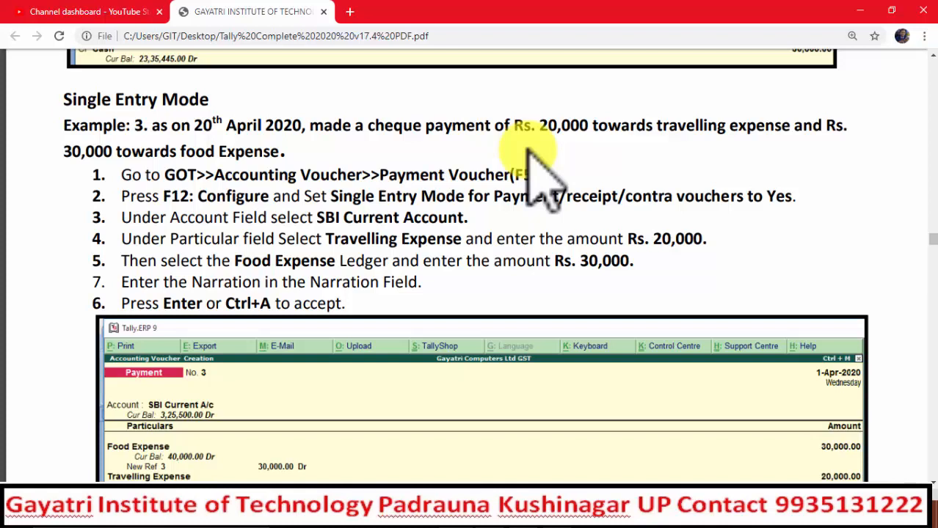
{"action": "key", "text": "alt+Tab"}
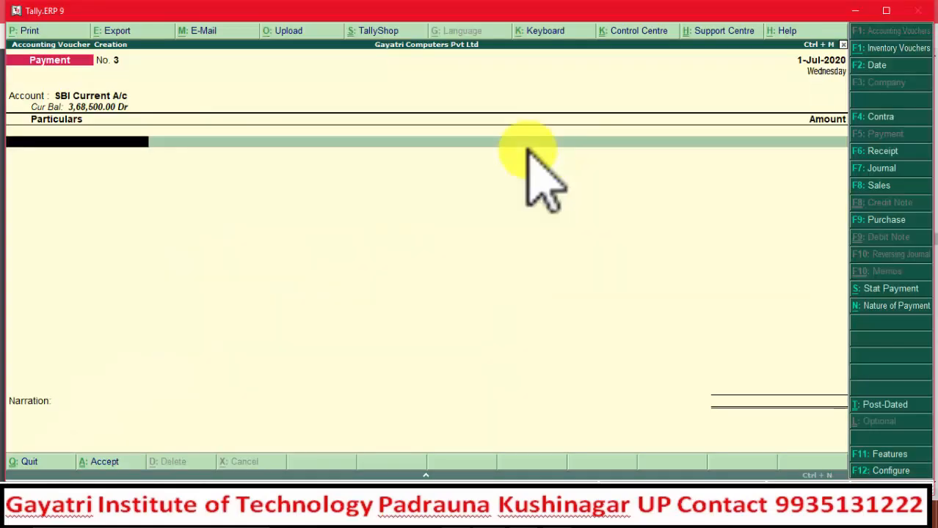
{"action": "type", "text": "Tra"}
{"action": "key", "text": "Return"}
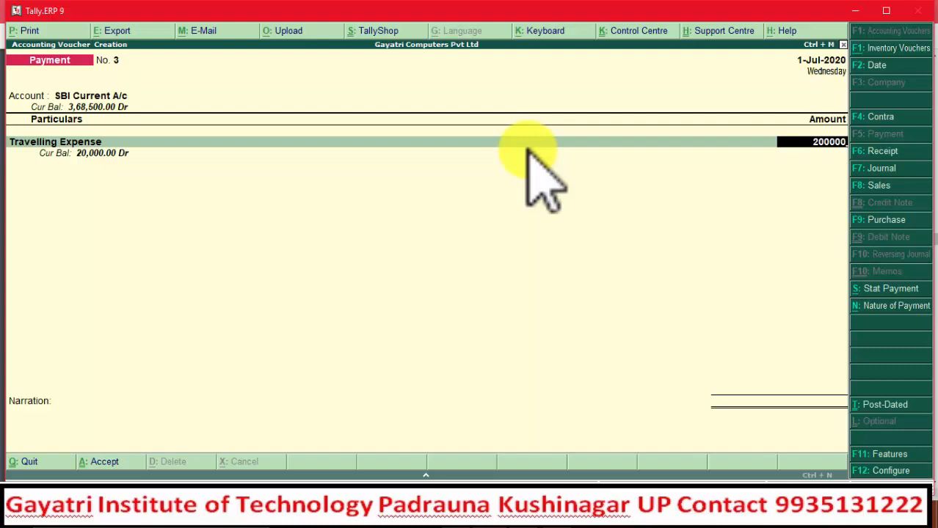
{"action": "type", "text": "20000"}
{"action": "key", "text": "Return"}
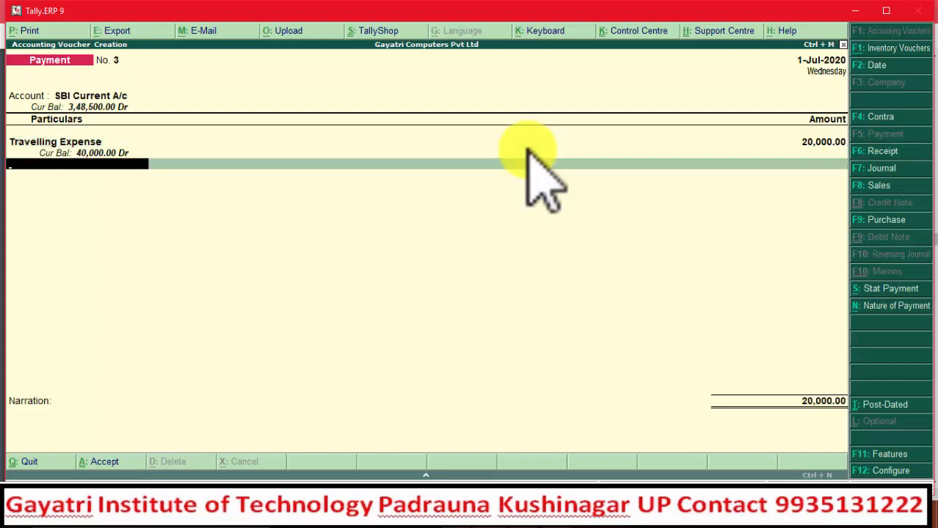
- Add Food Expense with an amount of 30,000 as the second particular and end the particulars list
{"action": "type", "text": "Foo"}
{"action": "key", "text": "Return"}
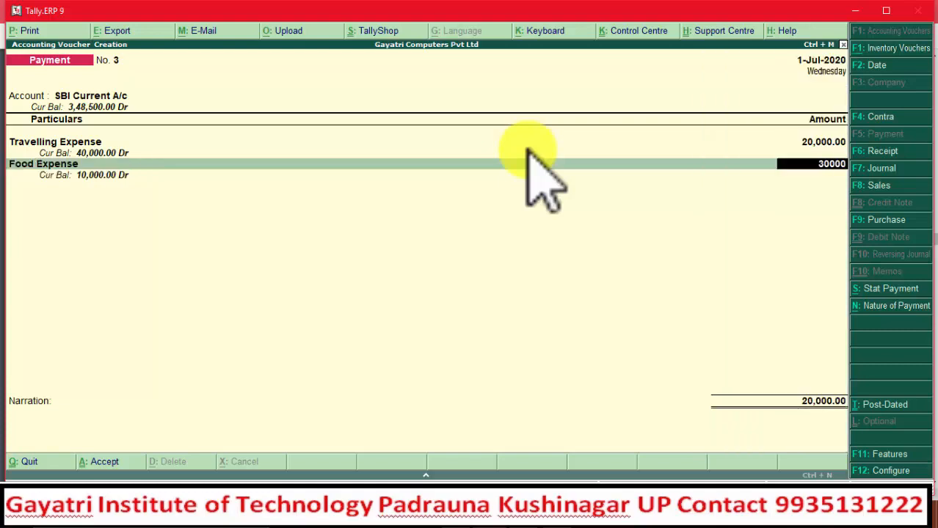
{"action": "key", "text": "Return"}
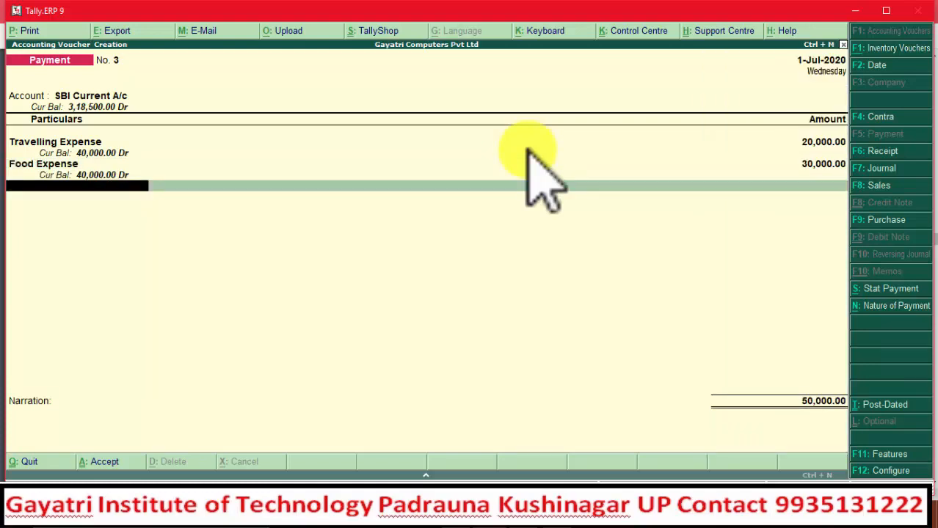
{"action": "key", "text": "Return"}
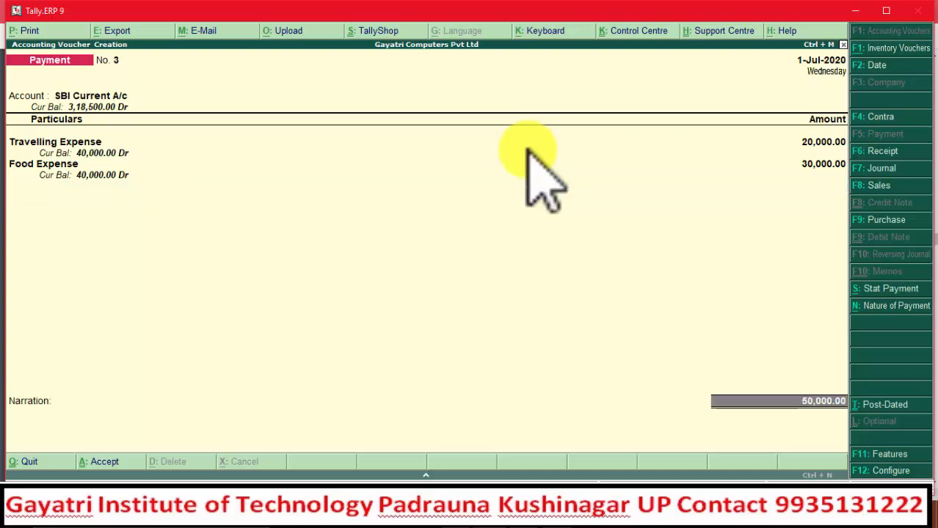
- Allocate the 50,000 from SBI Current A/c as a Cheque transaction with the cheque range Not Applicable
{"action": "key", "text": "Return"}
{"action": "key", "text": "Return"}
{"action": "key", "text": "Return"}
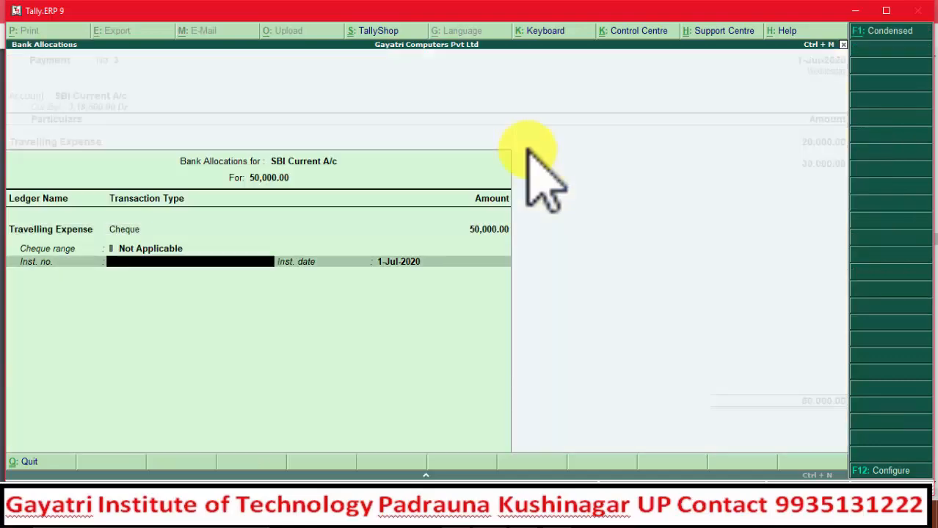
- Check the PDF for cheque details, leave the instrument number and narration blank, and save the payment voucher in Tally.ERP 9
{"action": "key", "text": "alt+Tab"}
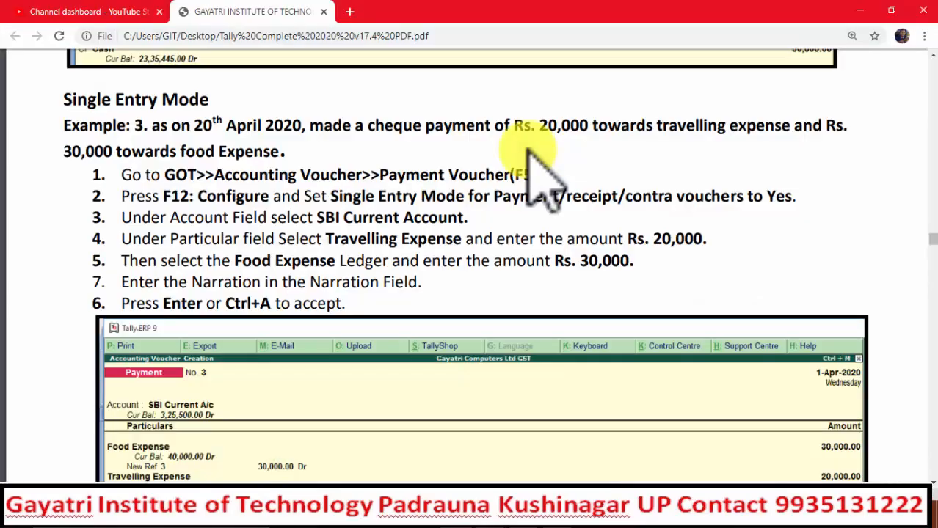
{"action": "key", "text": "alt+Tab"}
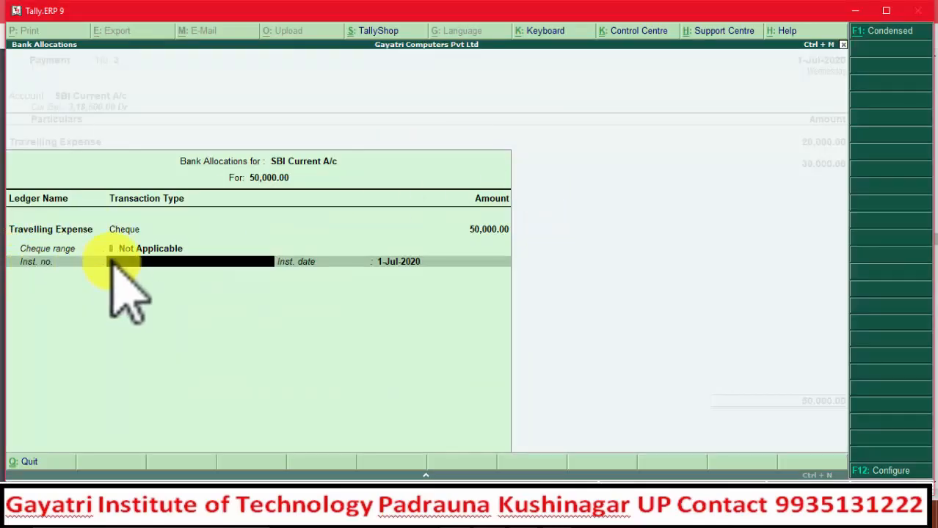
{"action": "key", "text": "alt+Tab"}
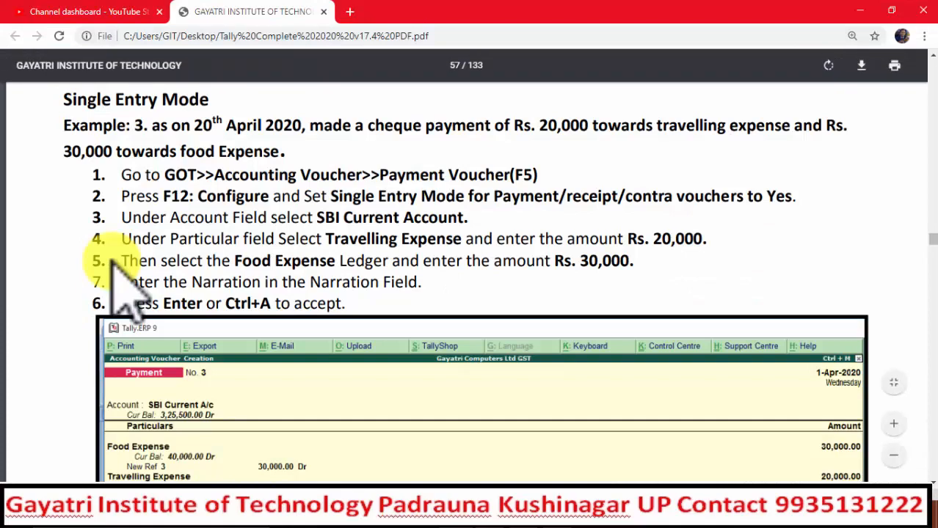
{"action": "key", "text": "alt+Tab"}
{"action": "key", "text": "Return"}
{"action": "key", "text": "Return"}
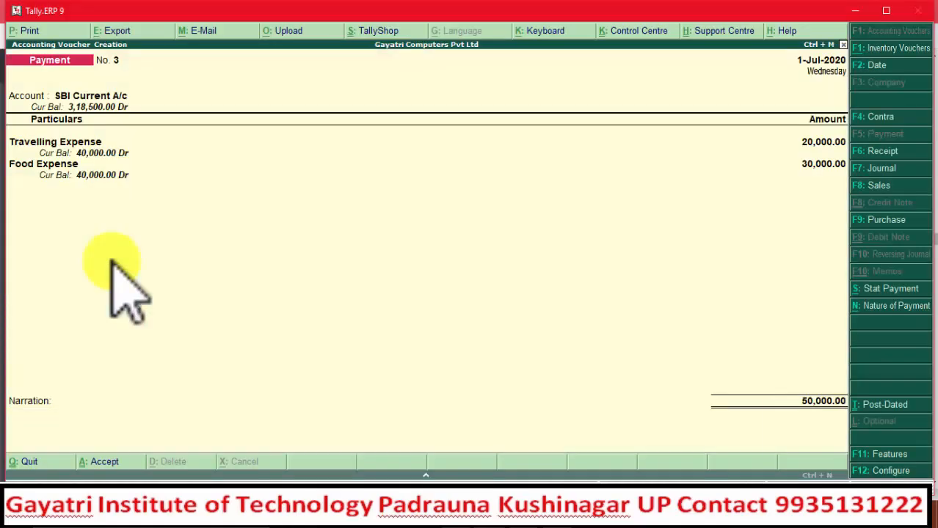
{"action": "key", "text": "Return"}
{"action": "key", "text": "Return"}
- Examine exercise 4 in the PDF for the date, supplier, amount, bank account and cheque number of the AK Enterprises payment
{"action": "key", "text": "alt+Tab"}
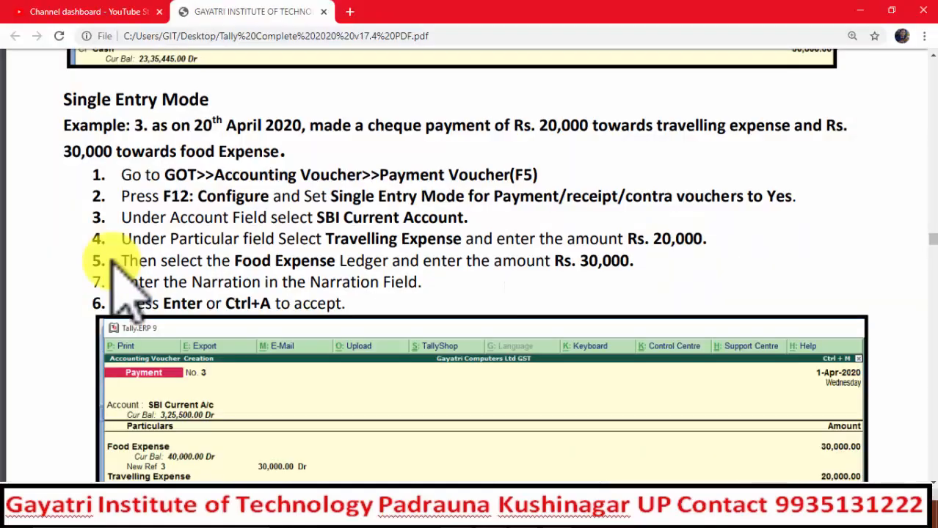
{"action": "scroll", "coordinate": [190, 274], "scroll_direction": "down", "scroll_amount": 5}
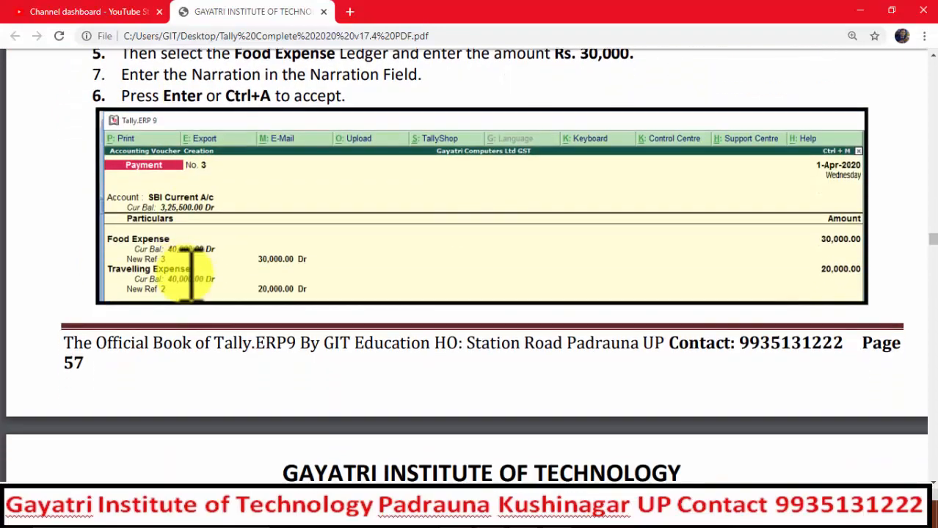
{"action": "scroll", "coordinate": [190, 273], "scroll_direction": "down", "scroll_amount": 3}
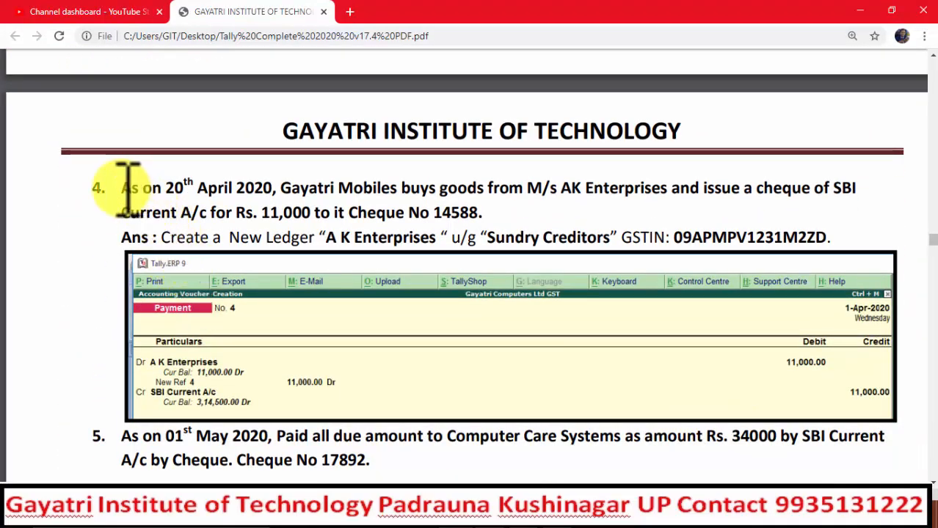
{"action": "left_click_drag", "start_coordinate": [162, 187], "coordinate": [202, 188]}
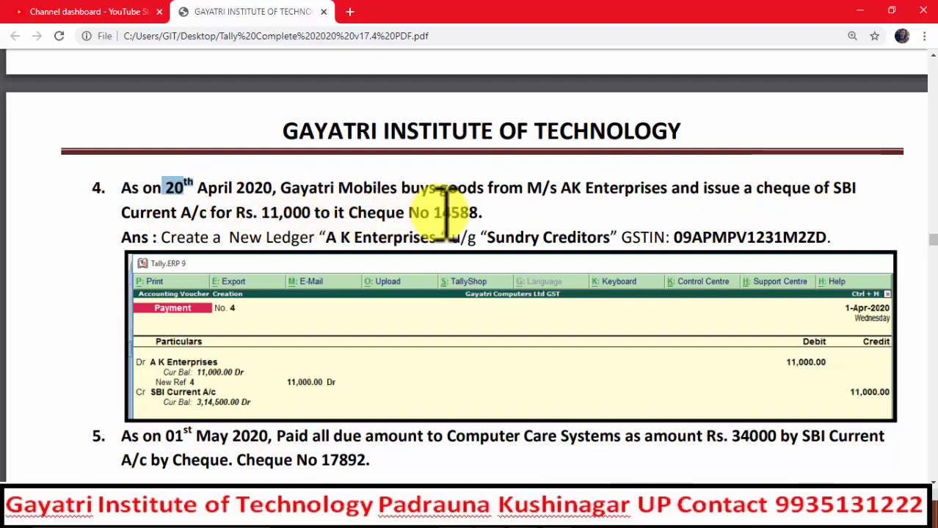
{"action": "left_click_drag", "start_coordinate": [487, 211], "coordinate": [445, 210]}
{"action": "left_click_drag", "start_coordinate": [276, 187], "coordinate": [417, 184]}
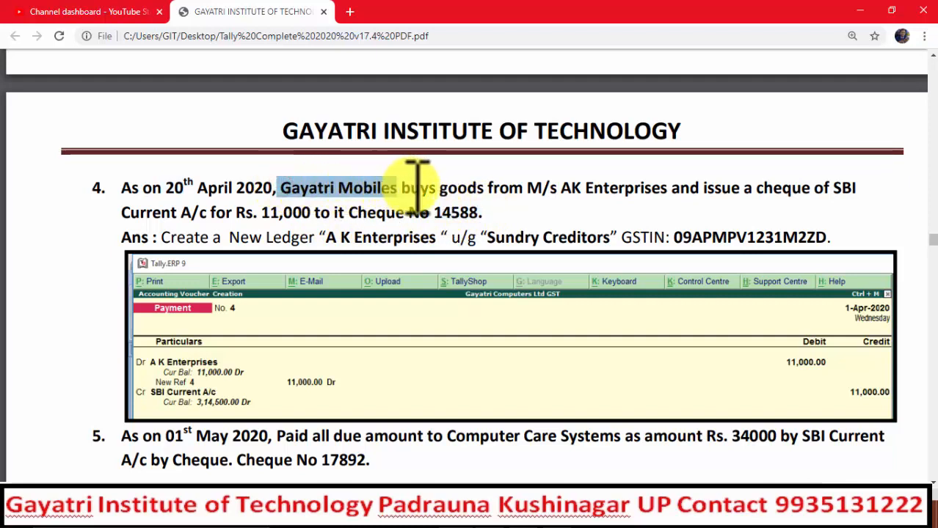
{"action": "left_click", "coordinate": [529, 185]}
{"action": "left_click_drag", "start_coordinate": [549, 188], "coordinate": [672, 187]}
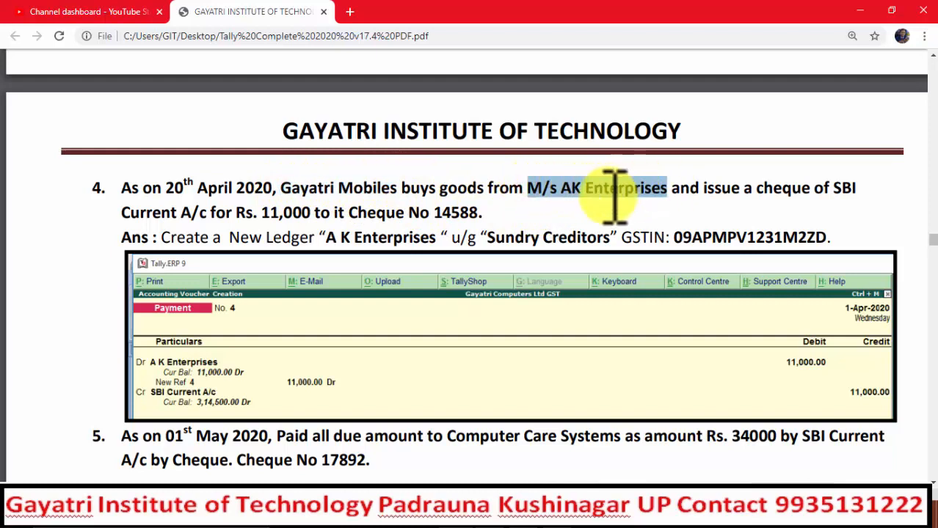
{"action": "left_click_drag", "start_coordinate": [261, 213], "coordinate": [329, 214]}
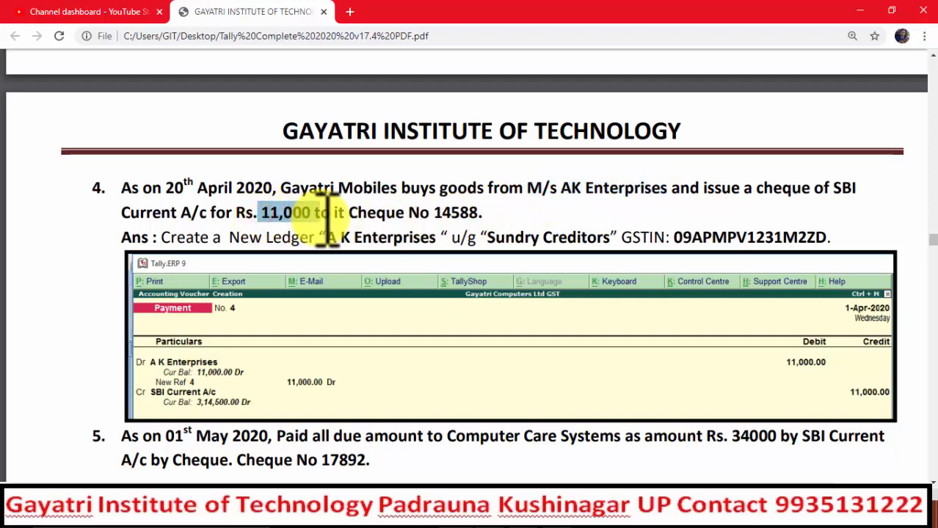
{"action": "left_click", "coordinate": [483, 212]}
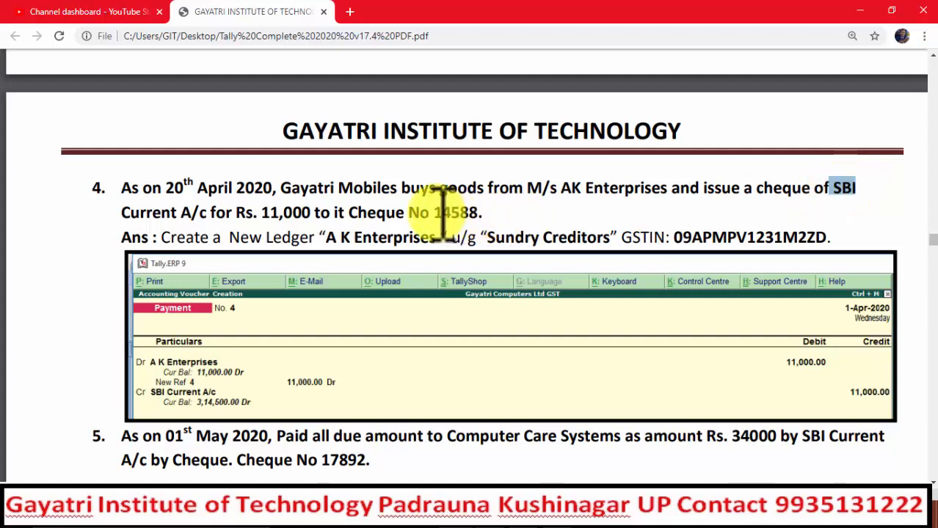
{"action": "left_click_drag", "start_coordinate": [435, 212], "coordinate": [484, 212]}
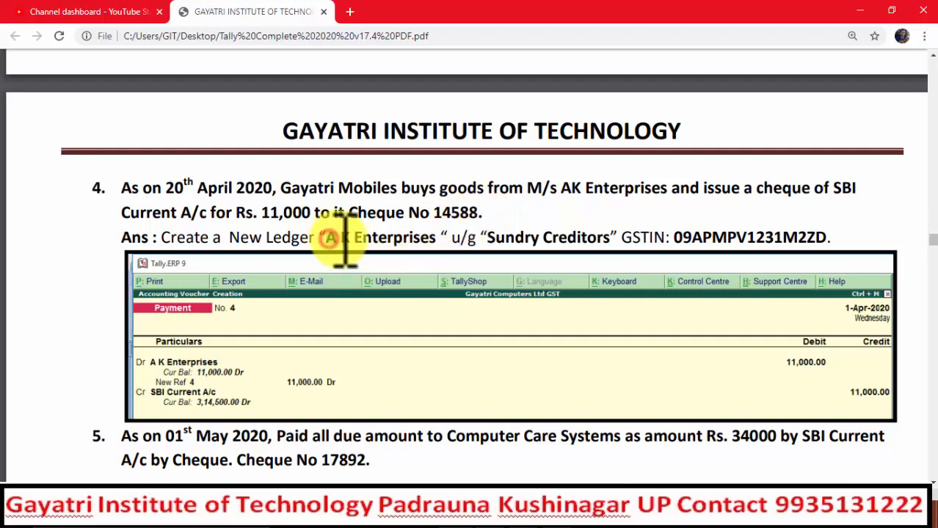
- Read the ledger name and parent group given in the PDF's answer to exercise 4
{"action": "left_click_drag", "start_coordinate": [325, 238], "coordinate": [443, 237]}
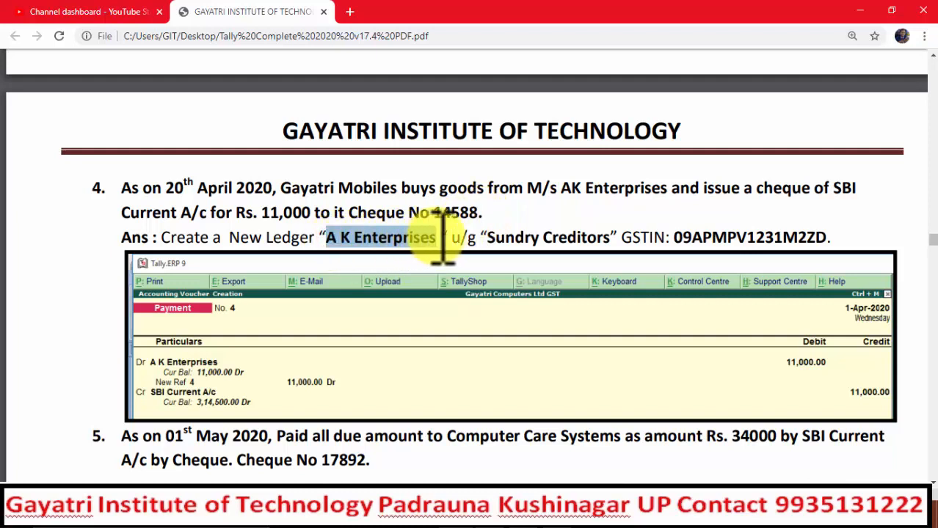
{"action": "left_click", "coordinate": [490, 237]}
{"action": "left_click_drag", "start_coordinate": [536, 237], "coordinate": [610, 236]}
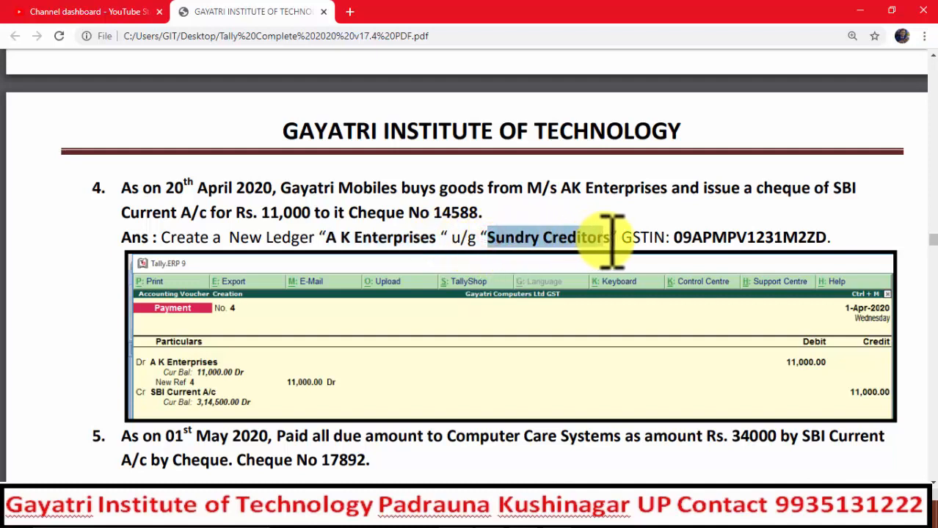
- Check the AK Enterprises GSTIN in the PDF and set SBI Current A/c as the payment voucher's account in Tally.ERP 9
{"action": "left_click_drag", "start_coordinate": [674, 237], "coordinate": [828, 237]}
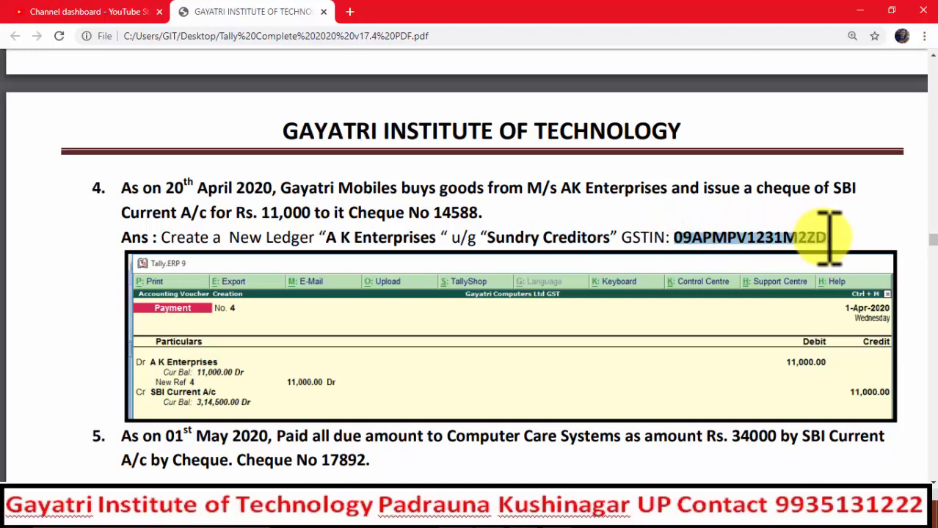
{"action": "key", "text": "alt+Tab"}
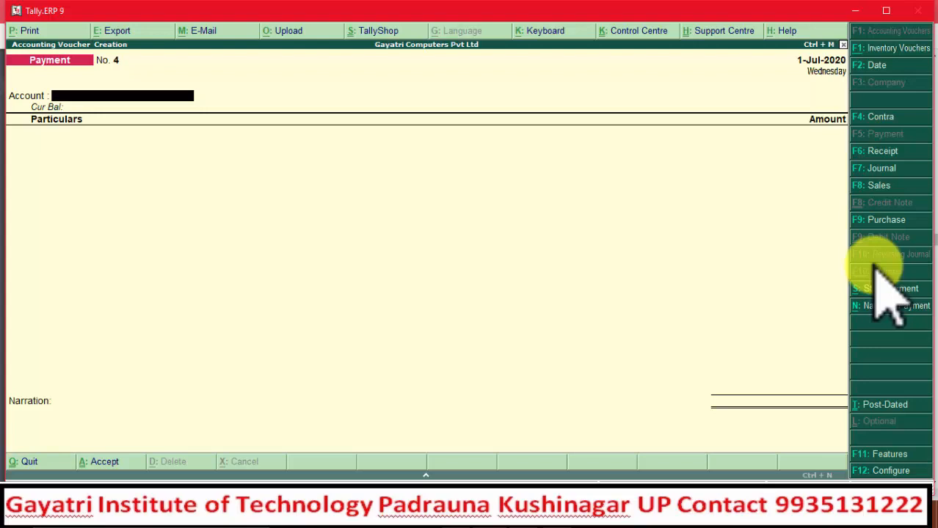
{"action": "type", "text": "Sbi"}
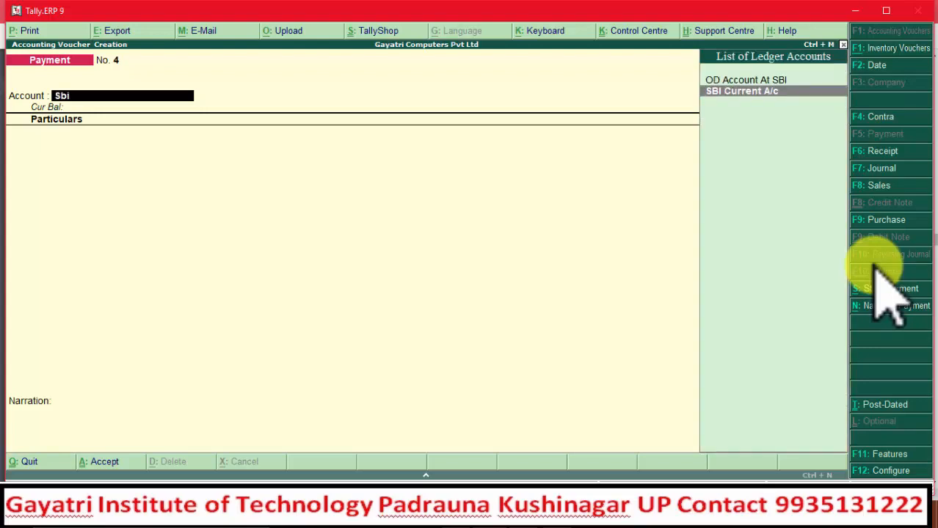
{"action": "key", "text": "Return"}
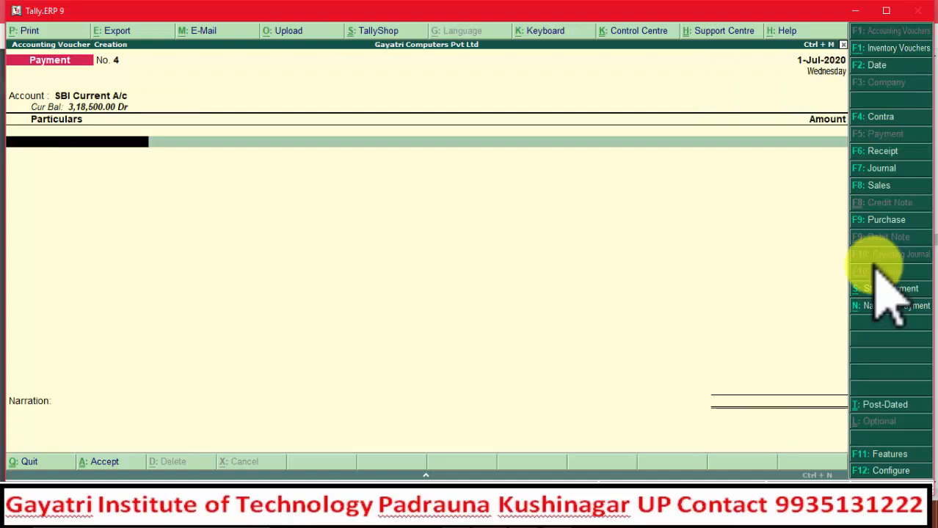
{"action": "key", "text": "alt+Tab"}
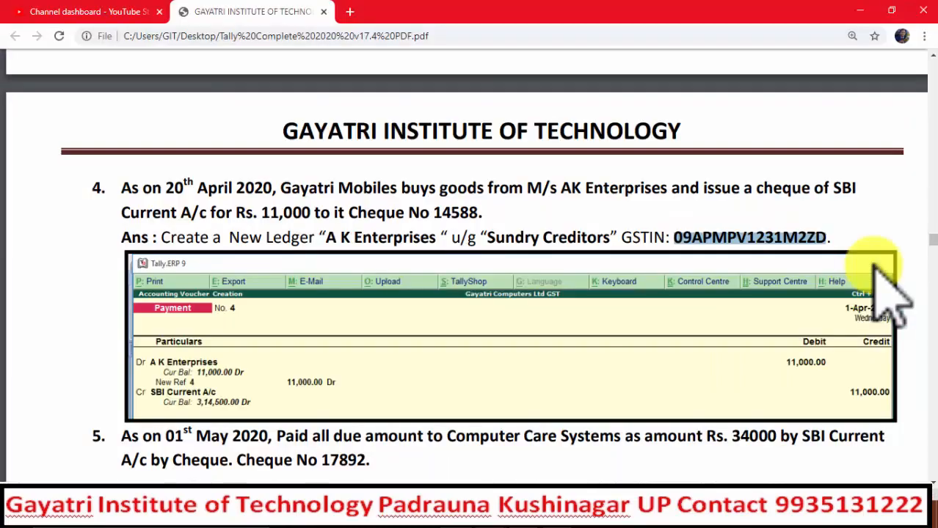
{"action": "key", "text": "alt+Tab"}
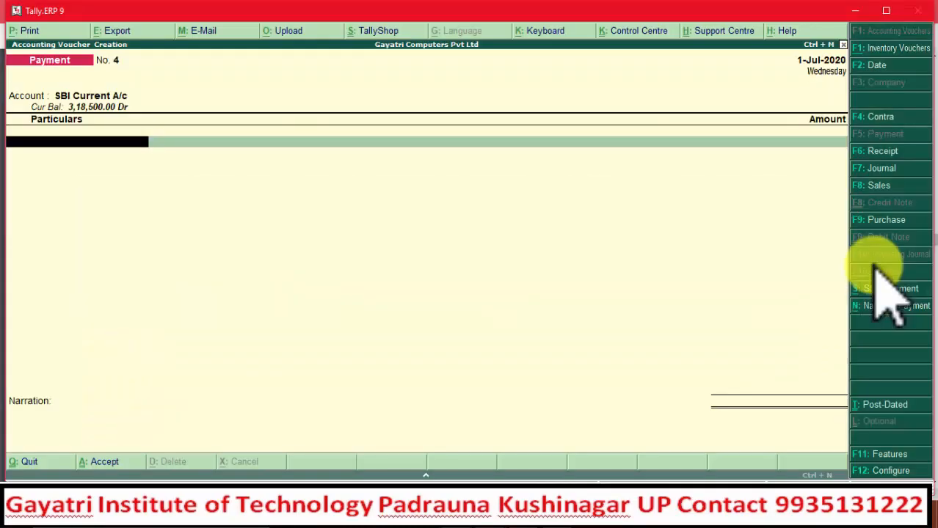
- Create a ledger named AK Enterprises under the Sundry Creditors group from within the payment voucher
{"action": "key", "text": "alt+c"}
{"action": "type", "text": "A"}
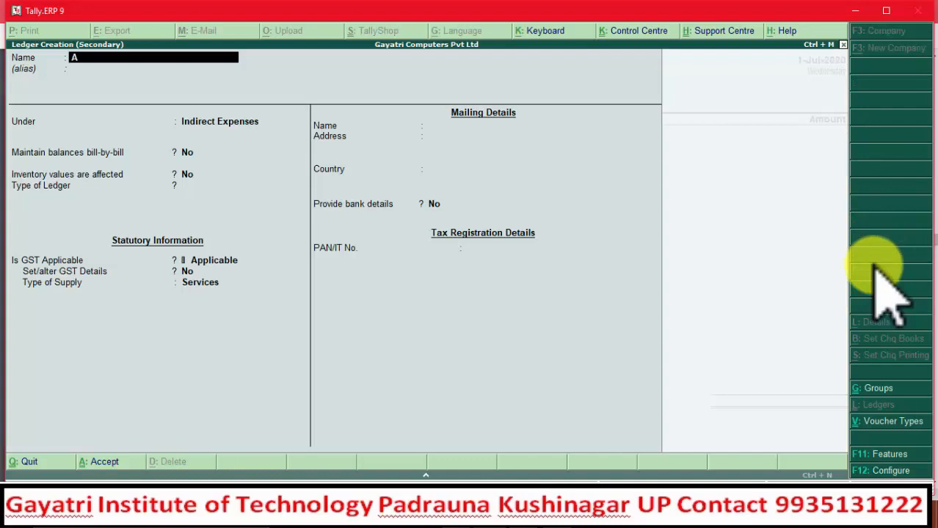
{"action": "type", "text": "K Enterprises"}
{"action": "key", "text": "Return"}
{"action": "key", "text": "Return"}
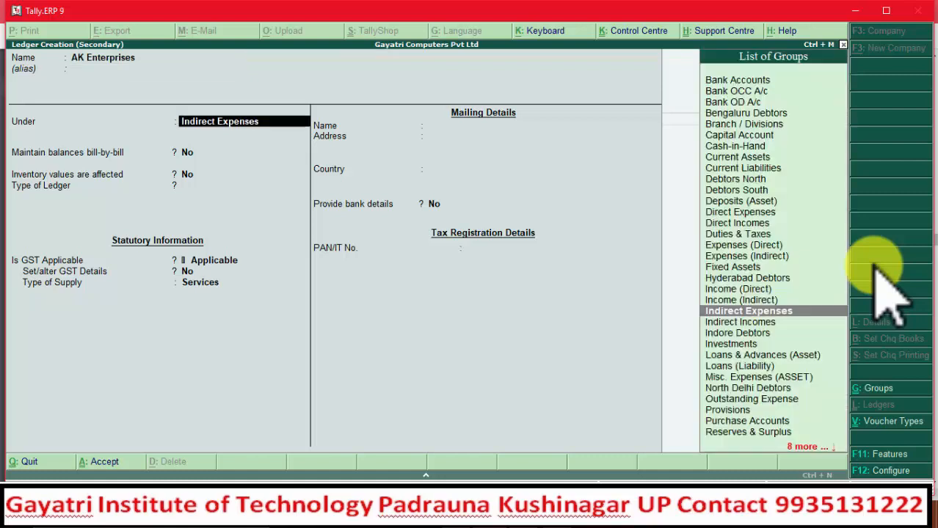
{"action": "type", "text": "Sun"}
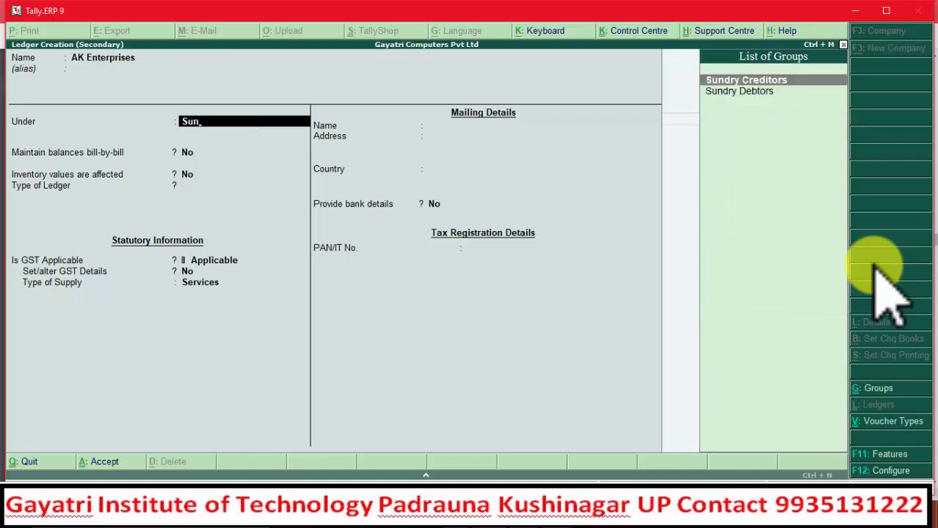
{"action": "key", "text": "Return"}
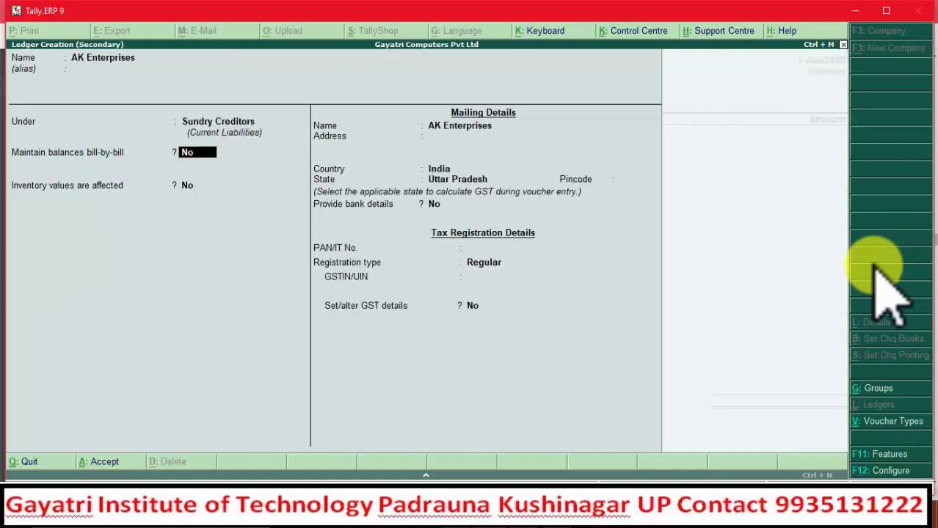
- Keep AK Enterprises' bill-by-bill, inventory and bank details options at No, with India, Uttar Pradesh and a blank address and pincode
{"action": "key", "text": "Return"}
{"action": "key", "text": "Return"}
{"action": "key", "text": "Return"}
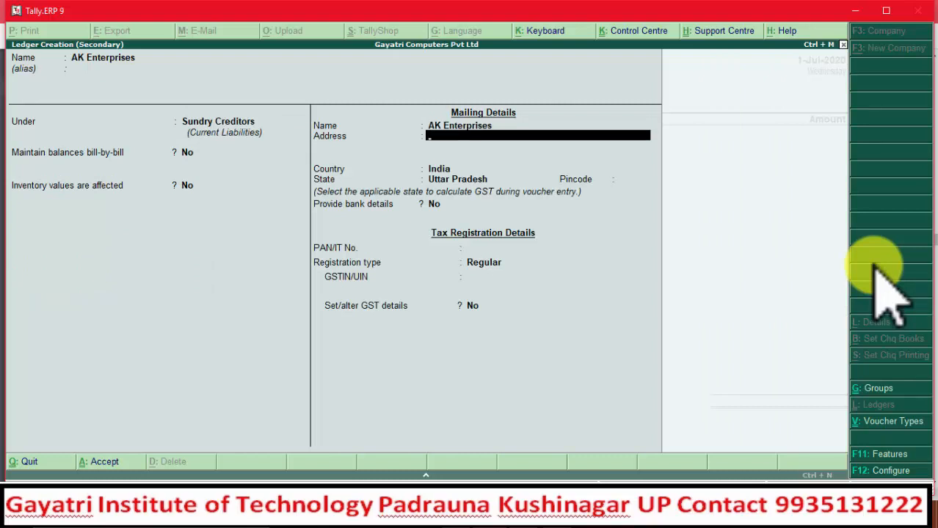
{"action": "key", "text": "Return"}
{"action": "key", "text": "Return"}
{"action": "key", "text": "Return"}
{"action": "key", "text": "Return"}
{"action": "key", "text": "Return"}
{"action": "key", "text": "Return"}
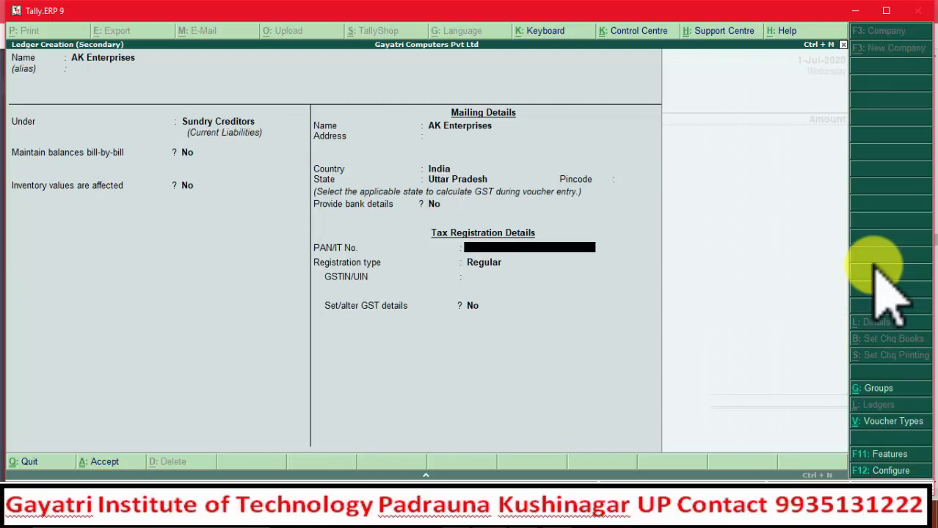
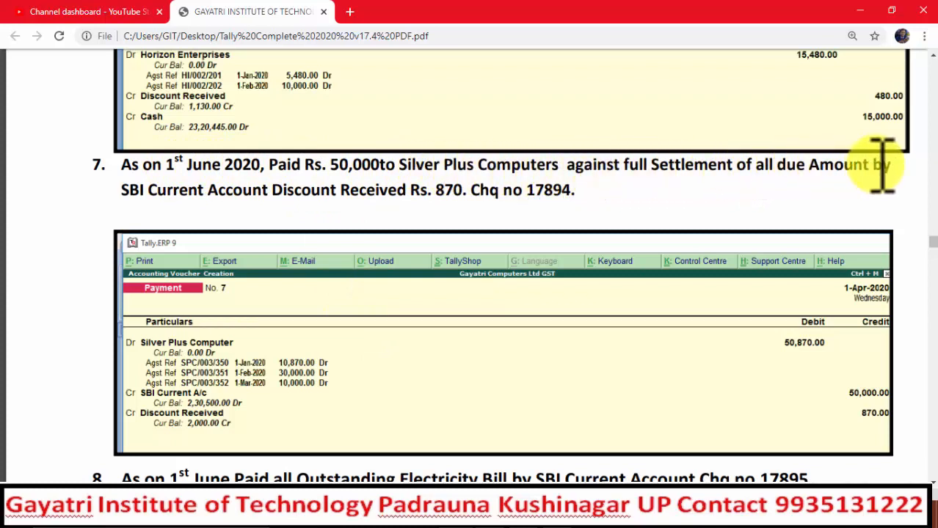
- Examine exercise 7 in the PDF for the supplier, payment amount, settlement terms, discount received and cheque number
{"action": "left_click_drag", "start_coordinate": [833, 166], "coordinate": [576, 169]}
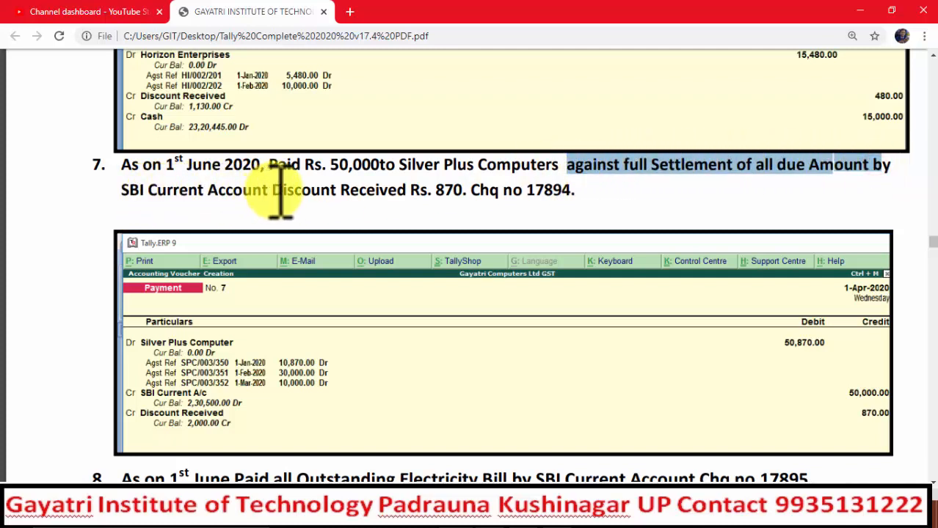
{"action": "left_click", "coordinate": [445, 190]}
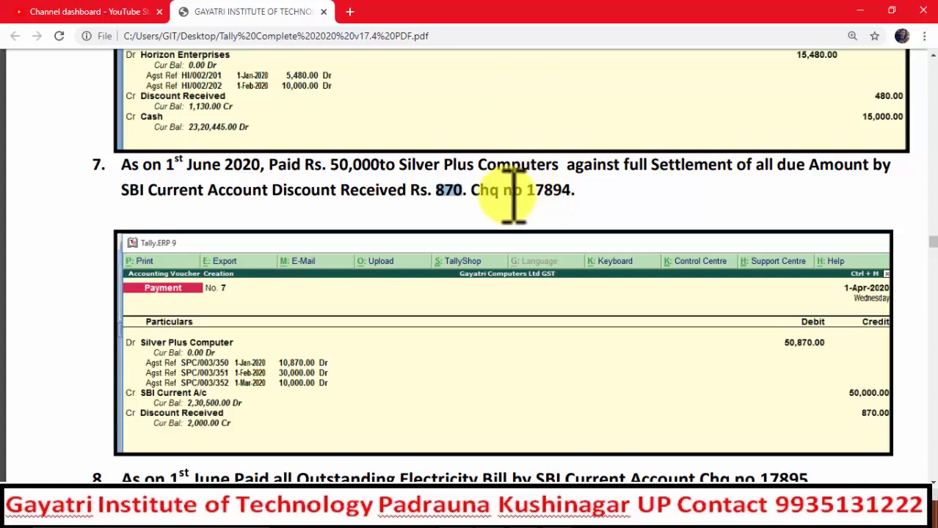
{"action": "left_click", "coordinate": [505, 192]}
{"action": "left_click_drag", "start_coordinate": [412, 163], "coordinate": [561, 162]}
{"action": "left_click_drag", "start_coordinate": [379, 164], "coordinate": [335, 158]}
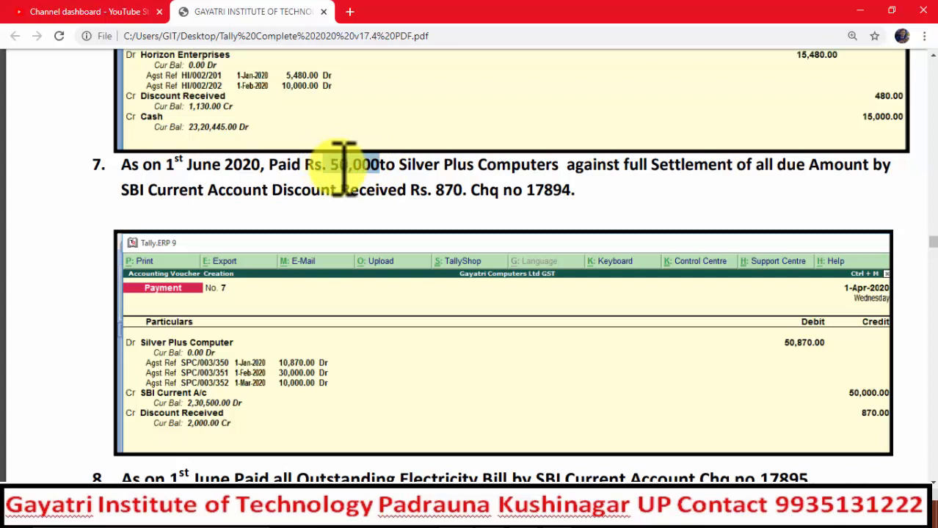
{"action": "left_click", "coordinate": [488, 197]}
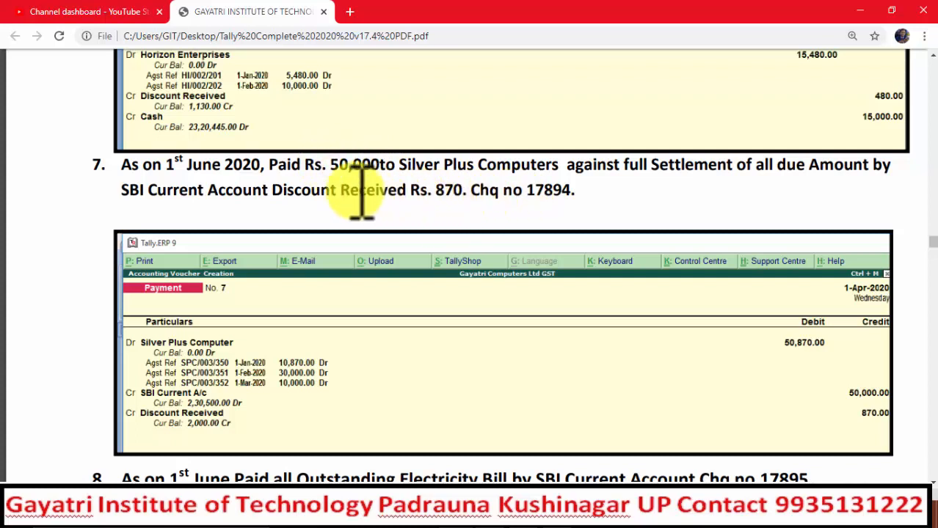
{"action": "left_click", "coordinate": [530, 191]}
{"action": "left_click_drag", "start_coordinate": [536, 192], "coordinate": [576, 192]}
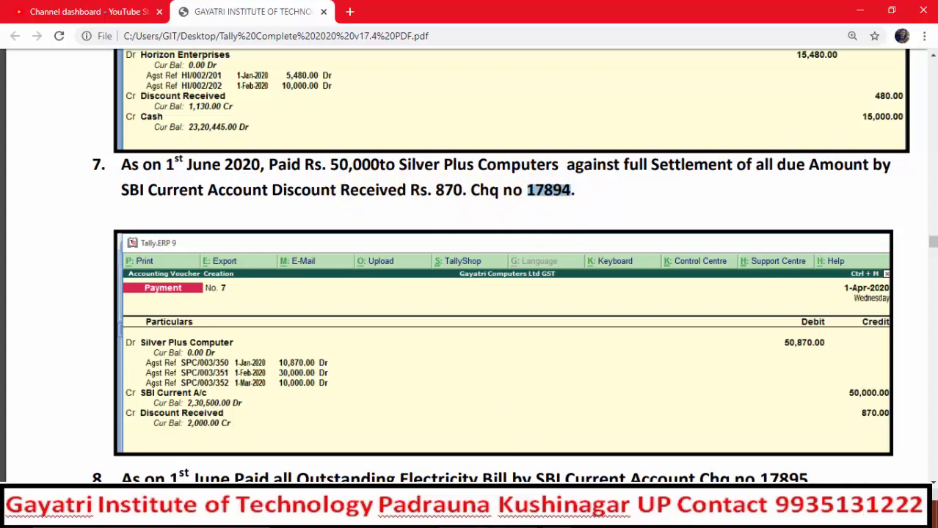
{"action": "key", "text": "alt+Tab"}
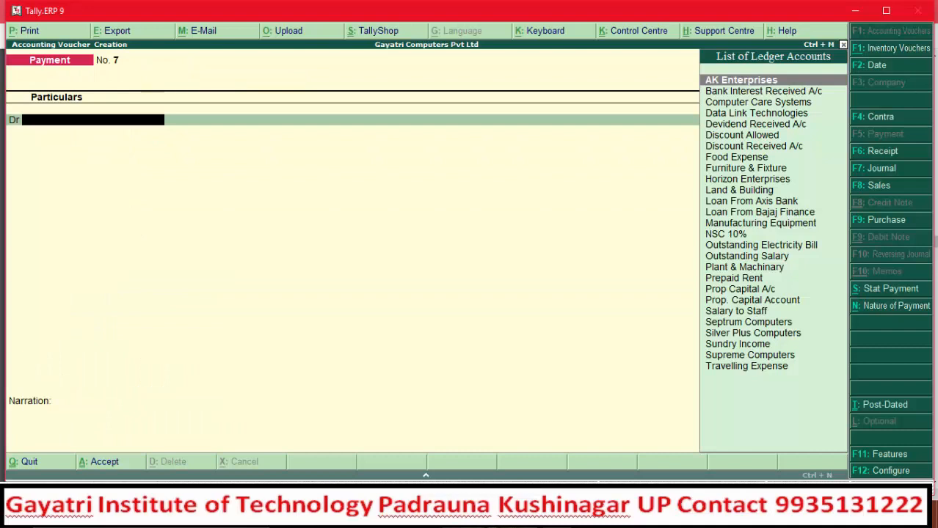
{"action": "type", "text": "Ho"}
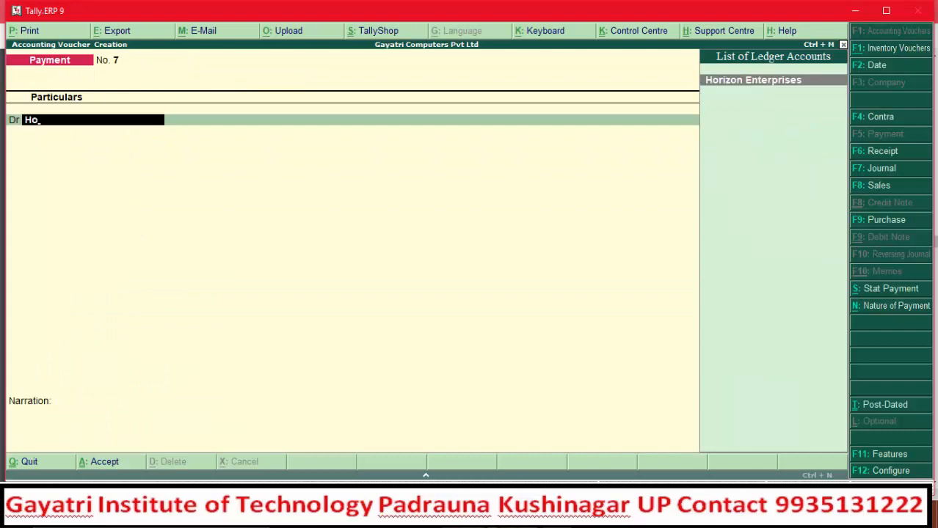
{"action": "key", "text": "Return"}
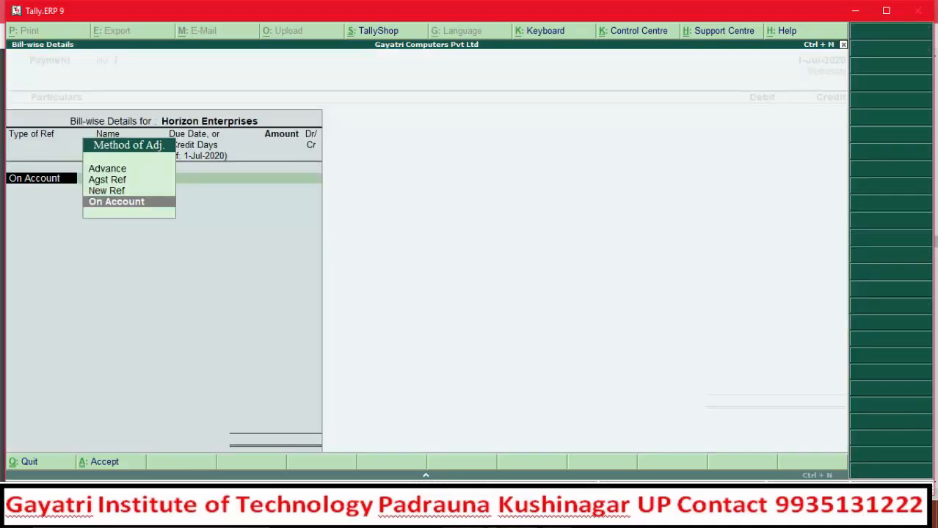
{"action": "key", "text": "Up"}
{"action": "key", "text": "Up"}
{"action": "key", "text": "Return"}
{"action": "key", "text": "BackSpace"}
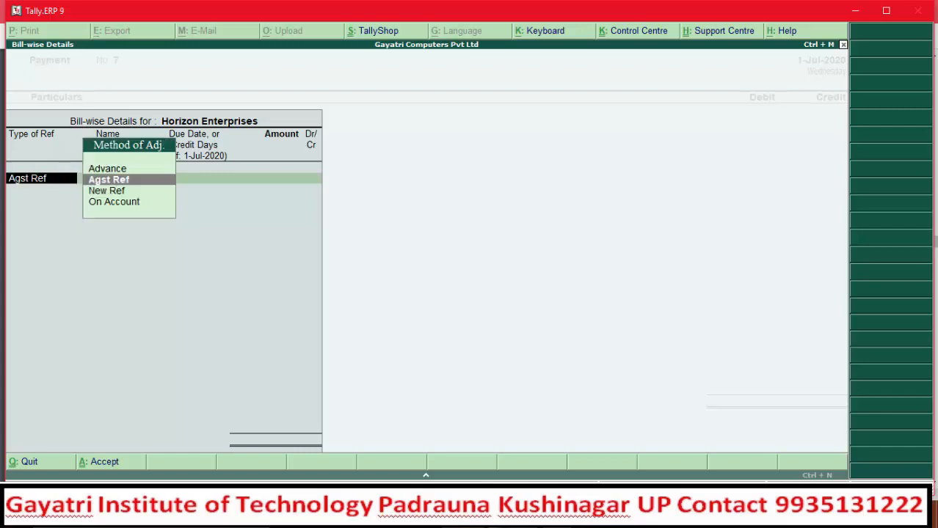
{"action": "key", "text": "Escape"}
- Recheck the supplier in the PDF and debit Silver Plus Computers in the Tally.ERP 9 payment voucher using the Agst Ref method
{"action": "key", "text": "alt+Tab"}
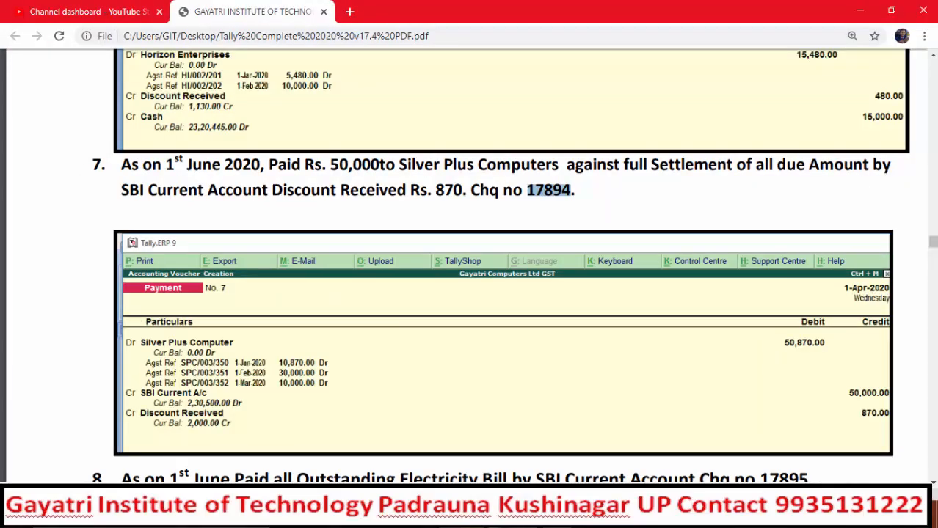
{"action": "key", "text": "alt+Tab"}
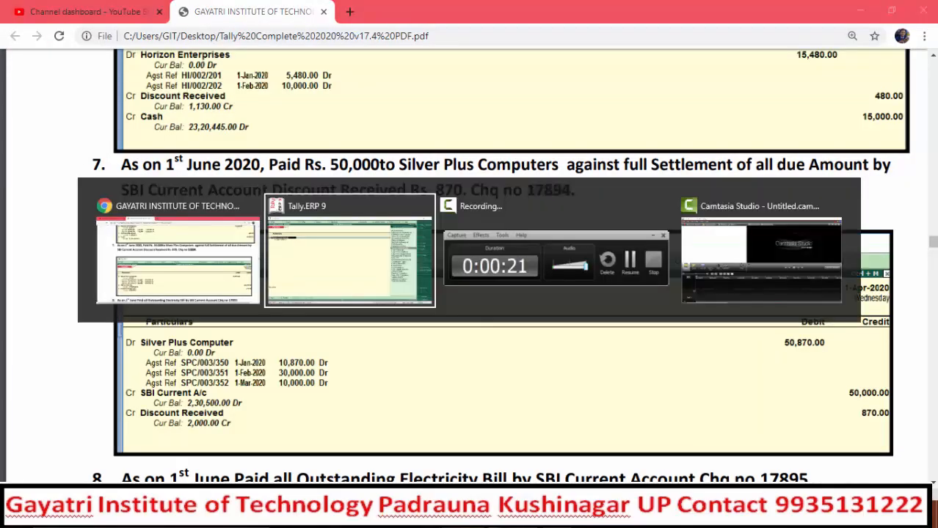
{"action": "type", "text": "Sil"}
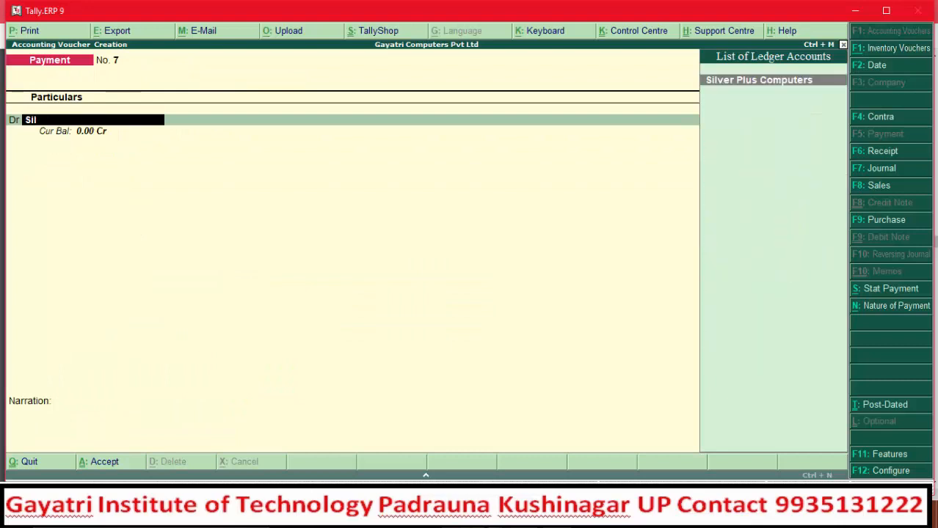
{"action": "key", "text": "Return"}
{"action": "key", "text": "Return"}
- Examine the names, dates and balances of the pending bills for Silver Plus Computers
{"action": "key", "text": "Down"}
{"action": "key", "text": "Down"}
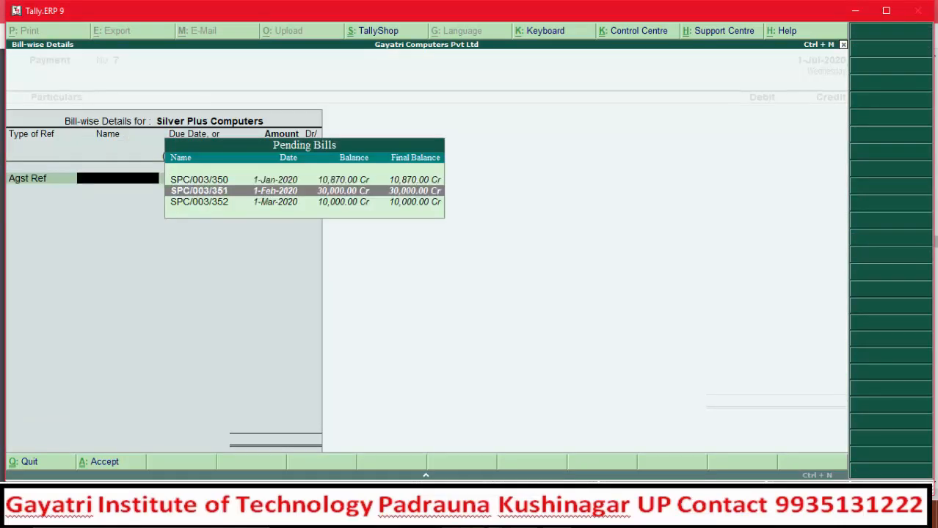
{"action": "key", "text": "Up"}
{"action": "key", "text": "Up"}
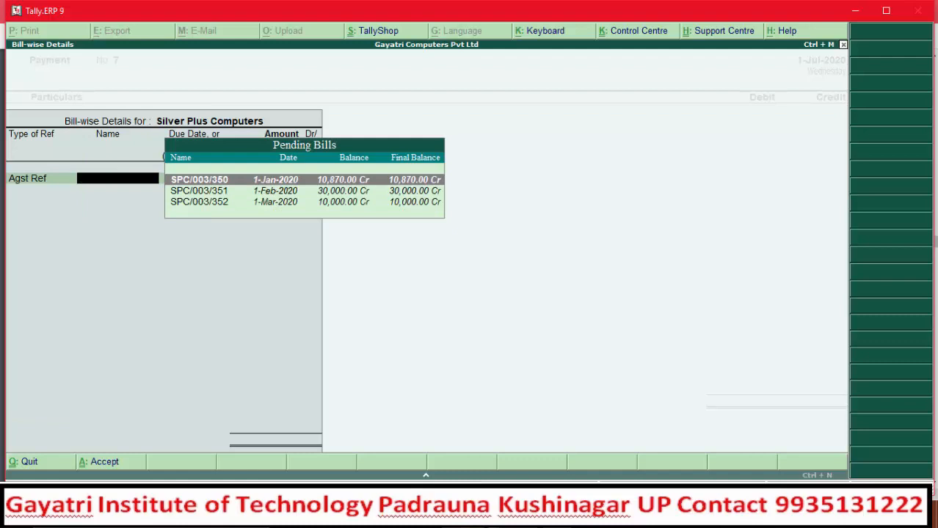
{"action": "key", "text": "Down"}
{"action": "key", "text": "Down"}
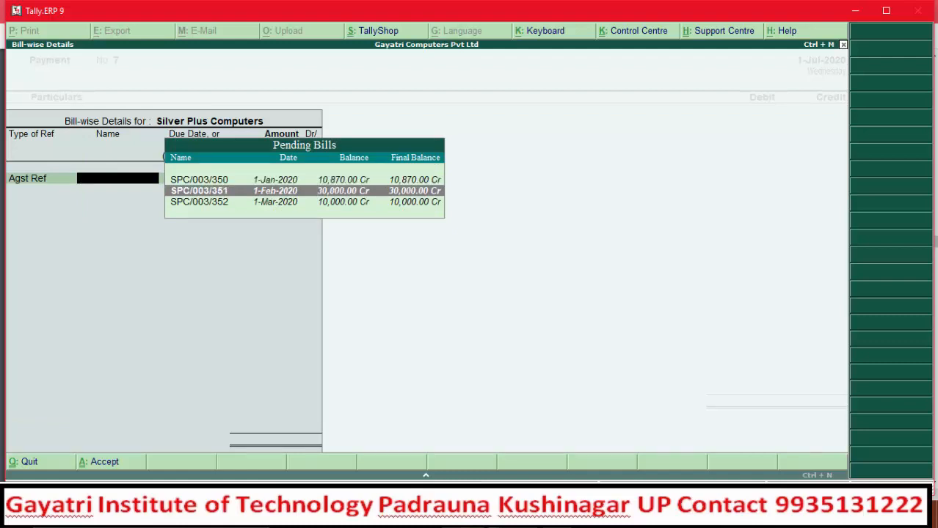
{"action": "key", "text": "Up"}
{"action": "key", "text": "Up"}
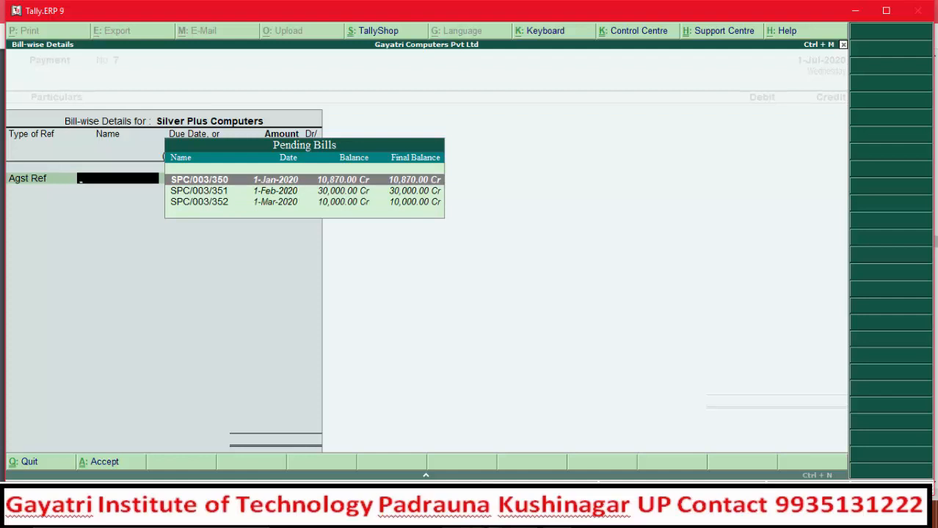
{"action": "key", "text": "Down"}
{"action": "key", "text": "Up"}
{"action": "key", "text": "Down"}
{"action": "key", "text": "Down"}
{"action": "key", "text": "Up"}
{"action": "key", "text": "Up"}
{"action": "key", "text": "Down"}
{"action": "key", "text": "Down"}
{"action": "key", "text": "Up"}
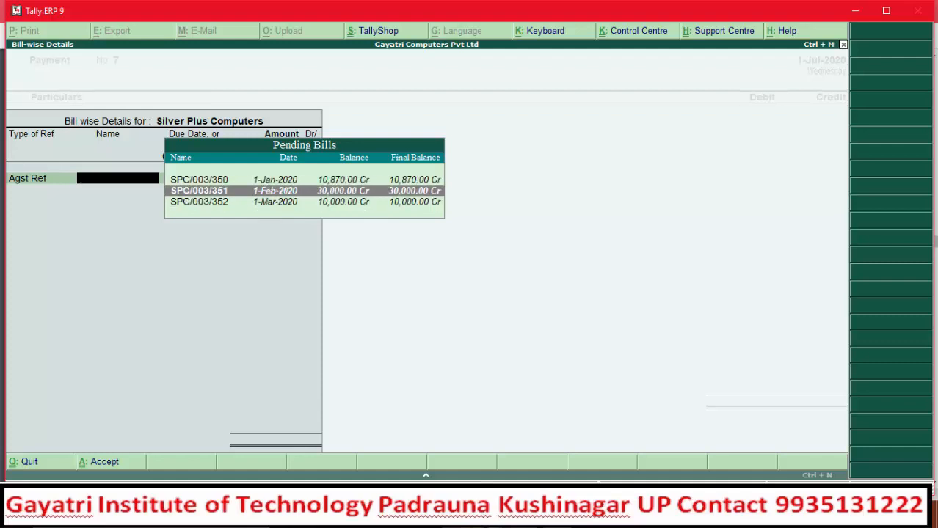
- Allocate the payment against pending bills SPC/003/350 for 10,870 and SPC/003/351 for 30,000 as debits
{"action": "key", "text": "Up"}
{"action": "key", "text": "Return"}
{"action": "key", "text": "Return"}
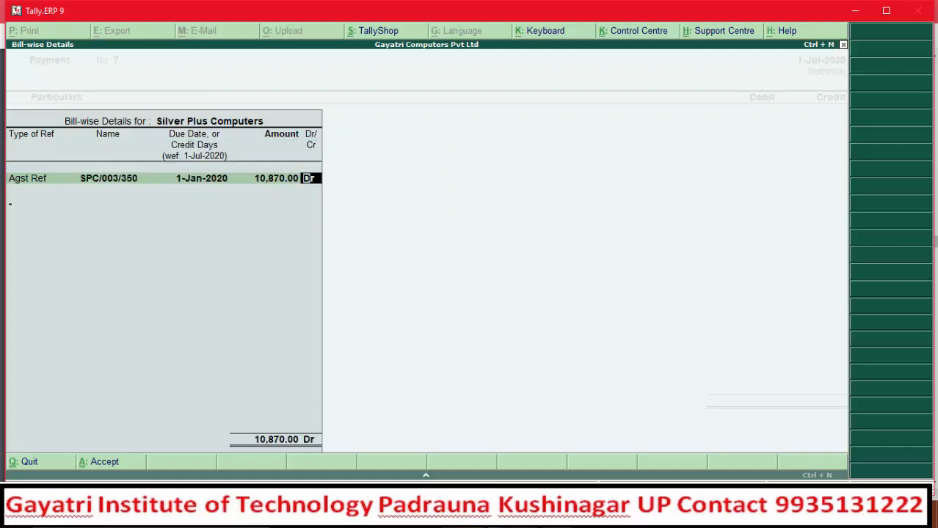
{"action": "key", "text": "Return"}
{"action": "key", "text": "Down"}
{"action": "key", "text": "Return"}
{"action": "key", "text": "Return"}
{"action": "key", "text": "Return"}
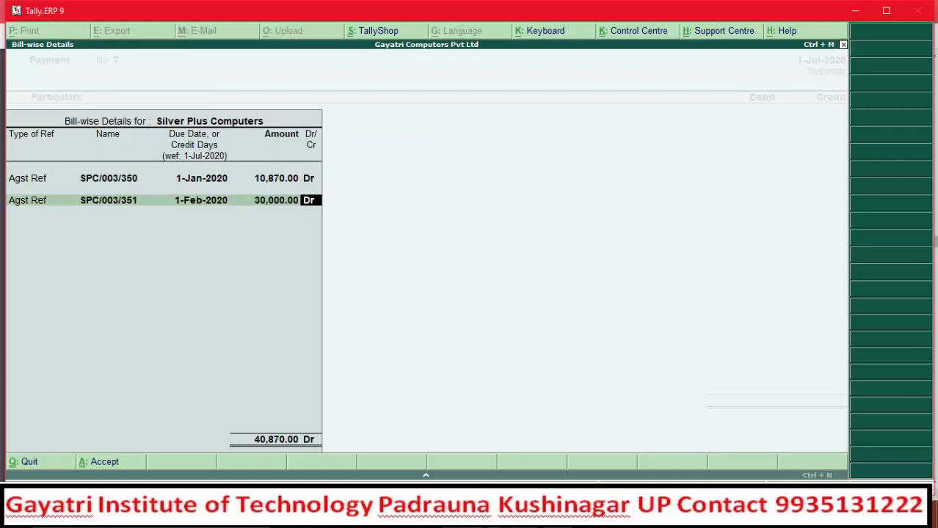
- Allocate 10,000 against bill SPC/003/352 to complete the Silver Plus Computers debit, and check the PDF for the credit entries
{"action": "key", "text": "Return"}
{"action": "key", "text": "Down"}
{"action": "key", "text": "Return"}
{"action": "key", "text": "Return"}
{"action": "key", "text": "Return"}
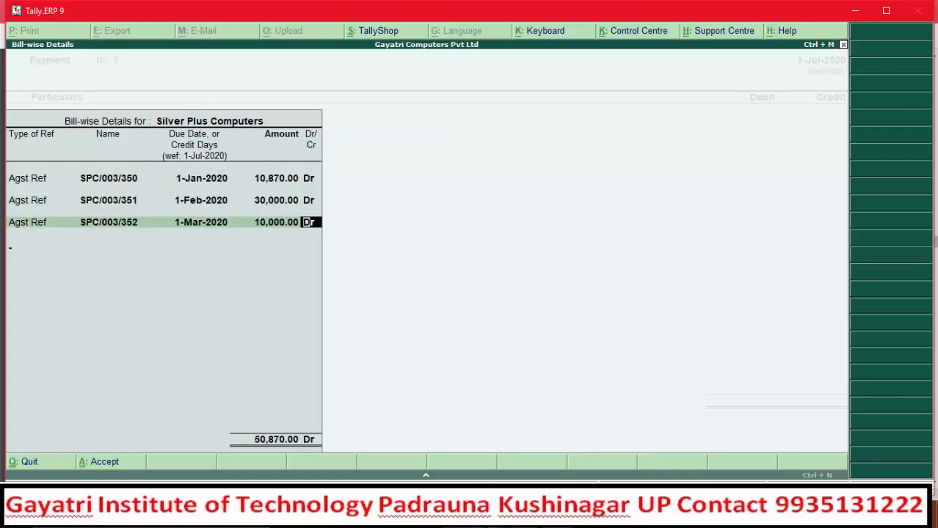
{"action": "key", "text": "Return"}
{"action": "key", "text": "Return"}
{"action": "key", "text": "Return"}
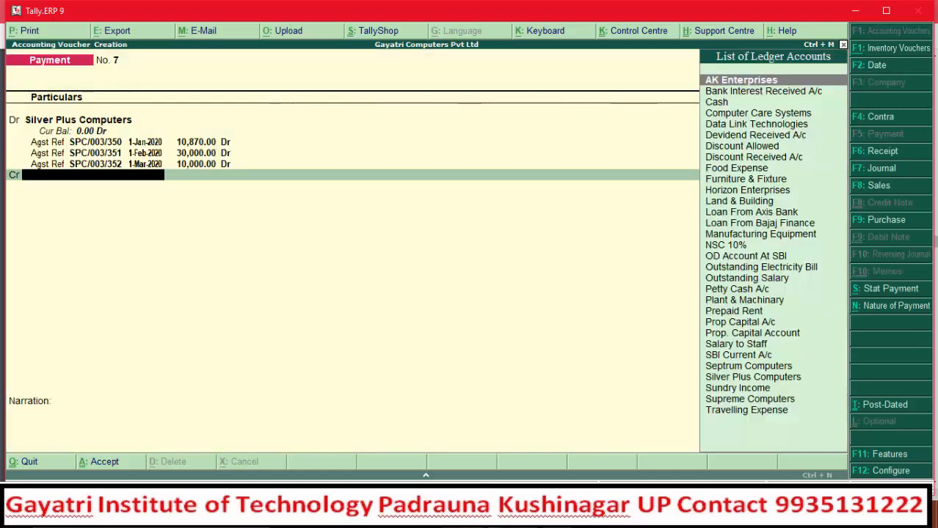
{"action": "key", "text": "alt+Tab"}
{"action": "key", "text": "alt+Tab"}
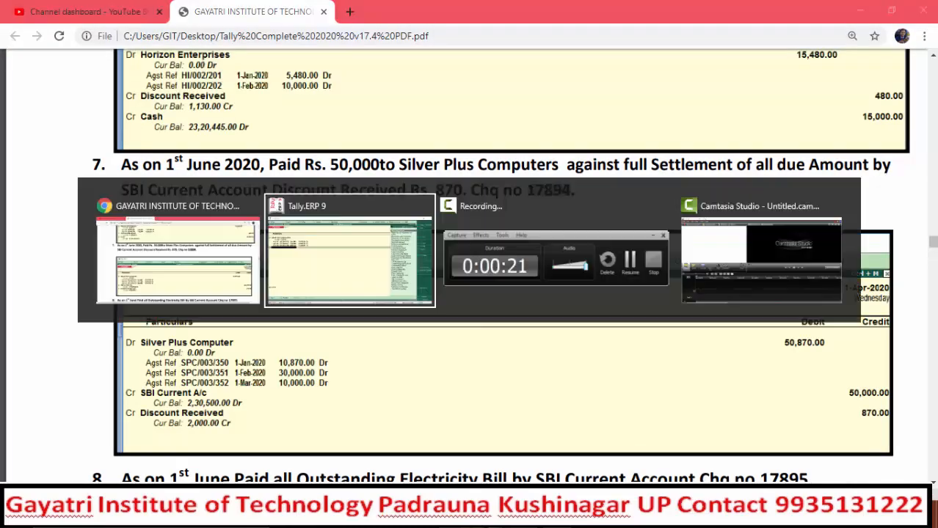
- Credit SBI Current A/c with 50,000 in the Silver Plus Computers payment voucher and proceed to its cheque details, rechecking exercise 7 in the PDF
{"action": "type", "text": "Sbi"}
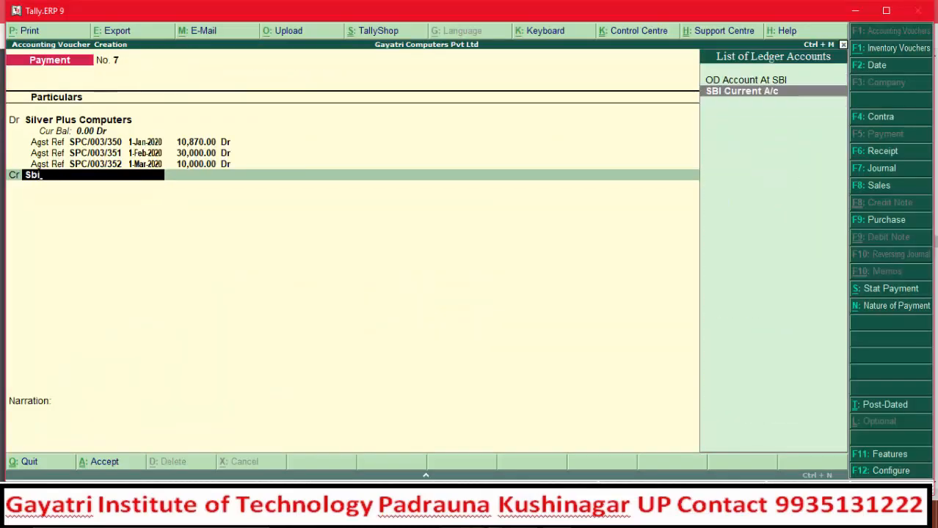
{"action": "key", "text": "Return"}
{"action": "key", "text": "alt+Tab"}
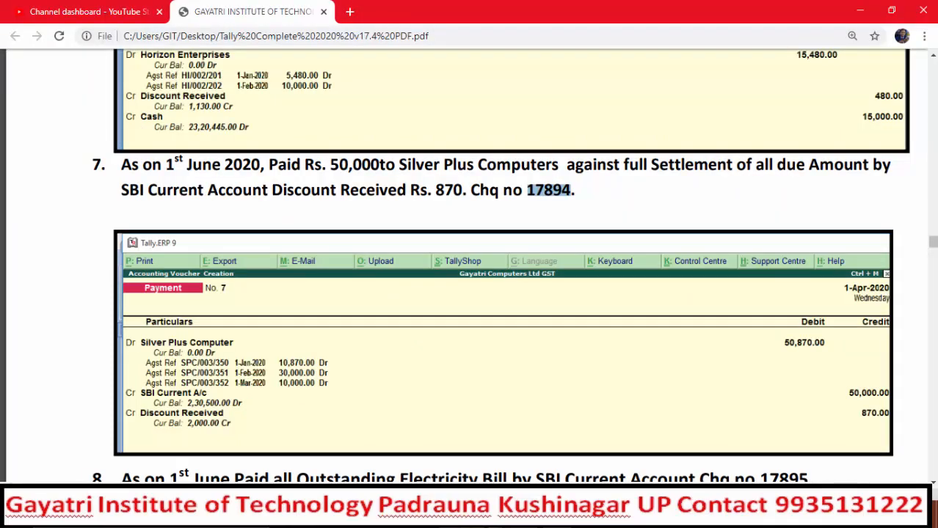
{"action": "key", "text": "alt+Tab"}
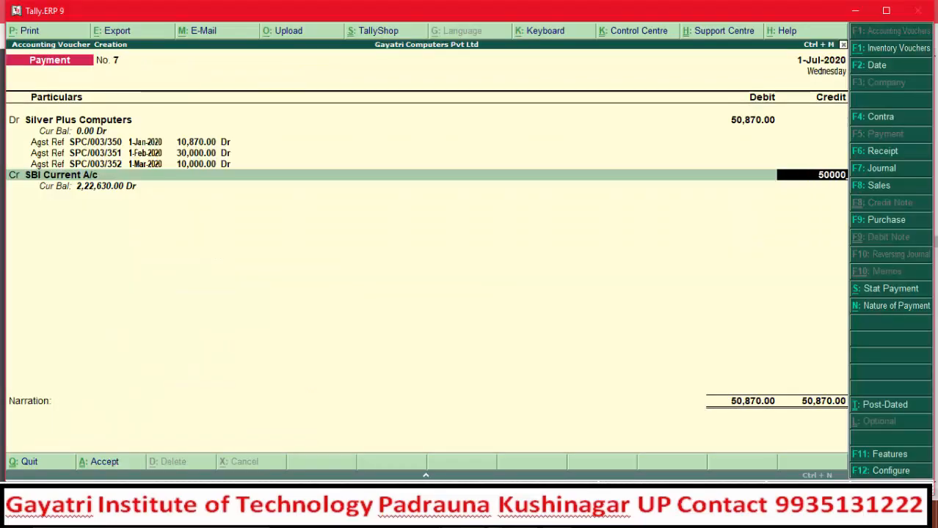
{"action": "key", "text": "Return"}
{"action": "key", "text": "Return"}
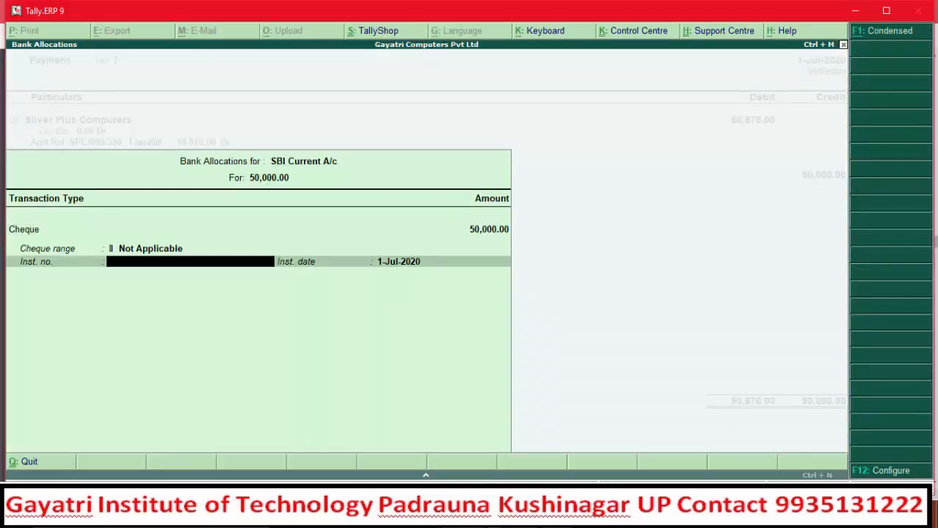
- Check the cheque number in the PDF and enter 17894 as the instrument number in the SBI Current A/c bank allocation
{"action": "key", "text": "alt+Tab"}
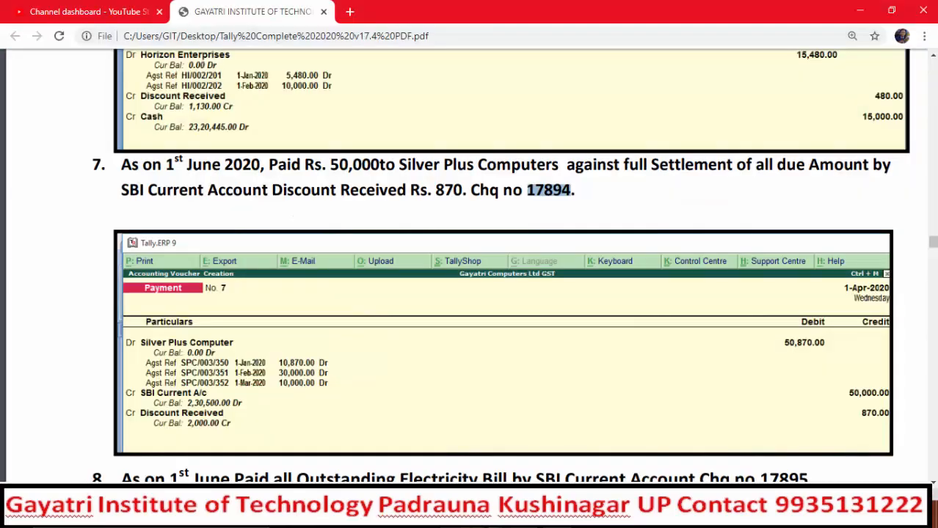
{"action": "key", "text": "alt+Tab"}
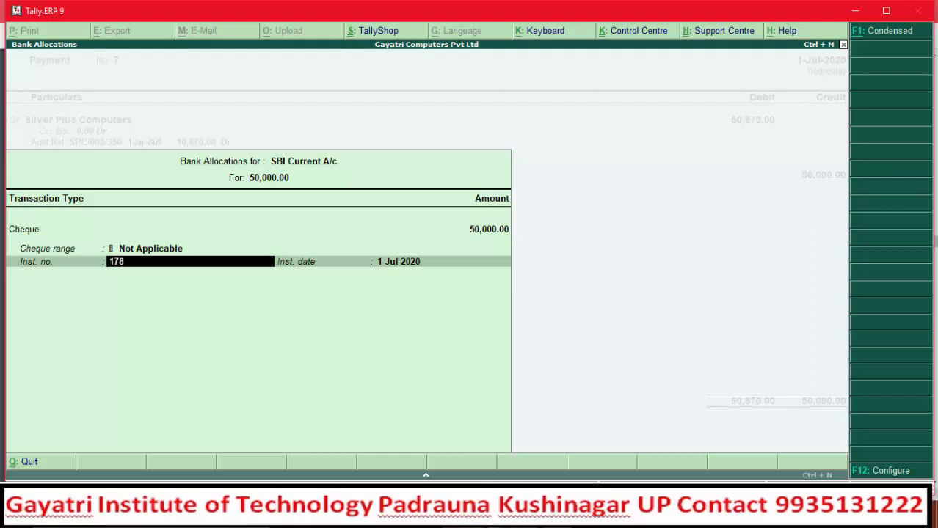
{"action": "key", "text": "Return"}
{"action": "key", "text": "Return"}
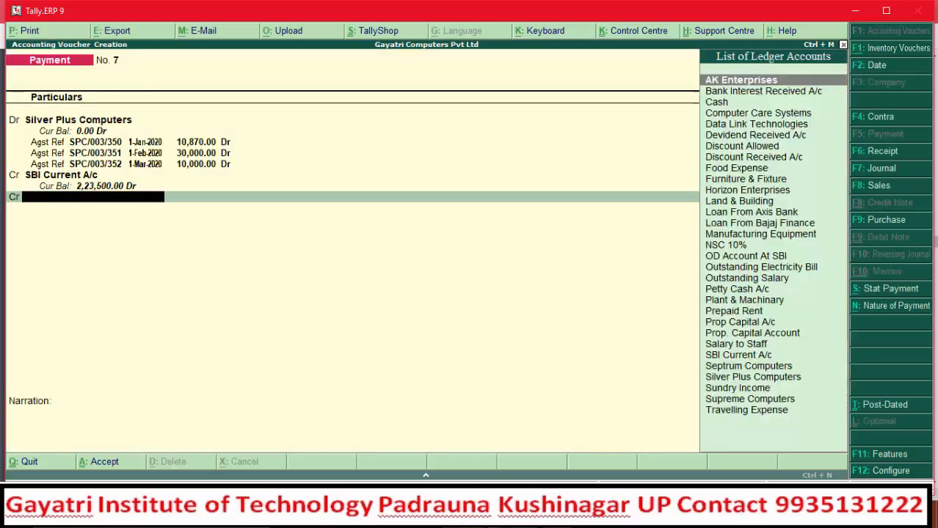
- Credit Discount Received A/c with 870 and save the payment voucher without a narration
{"action": "type", "text": "Di"}
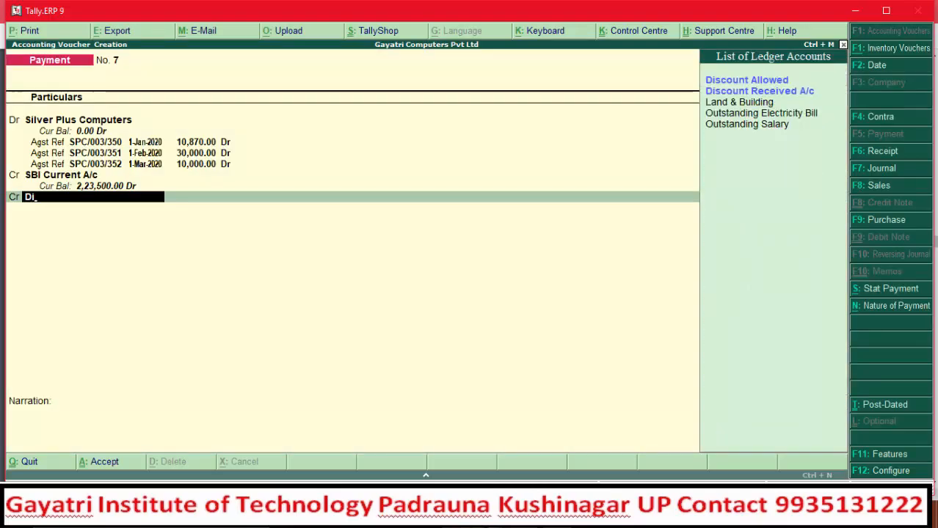
{"action": "key", "text": "Down"}
{"action": "key", "text": "Return"}
{"action": "key", "text": "Return"}
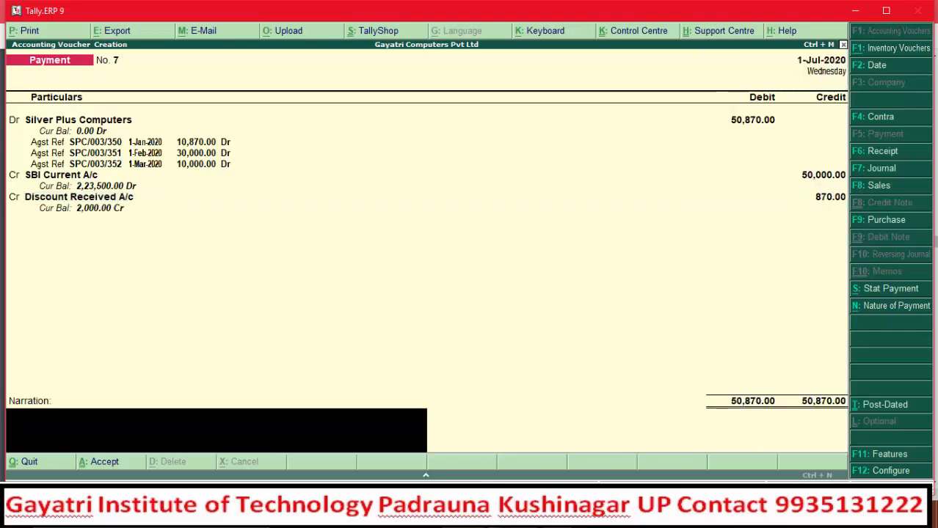
{"action": "key", "text": "Return"}
{"action": "key", "text": "Return"}
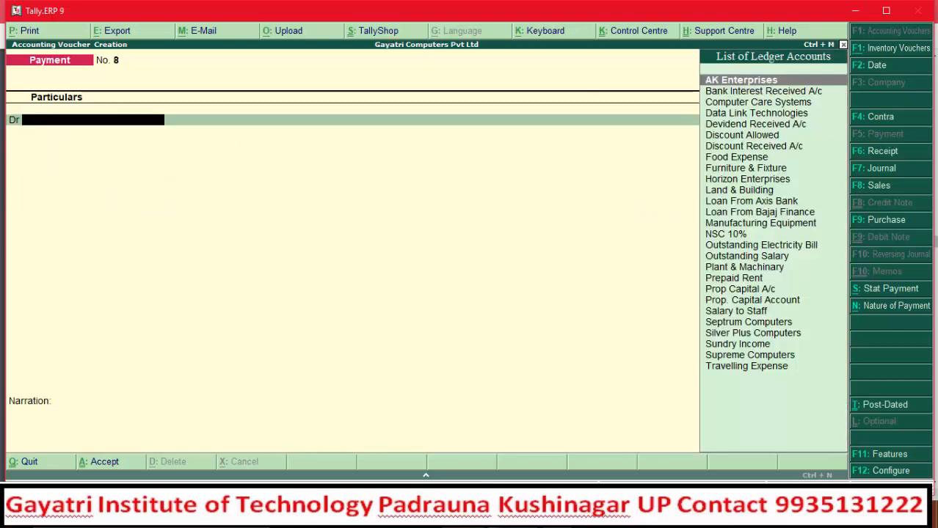
- Read exercise 8 in the PDF and set the date of the new Tally.ERP 9 payment voucher to 1-Jun-2020
{"action": "key", "text": "alt+Tab"}
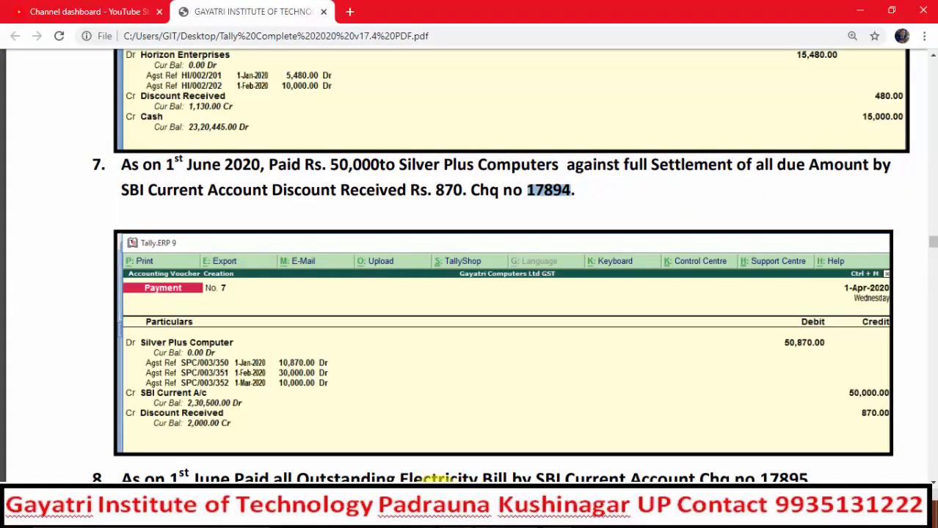
{"action": "scroll", "coordinate": [310, 440], "scroll_direction": "down", "scroll_amount": 3}
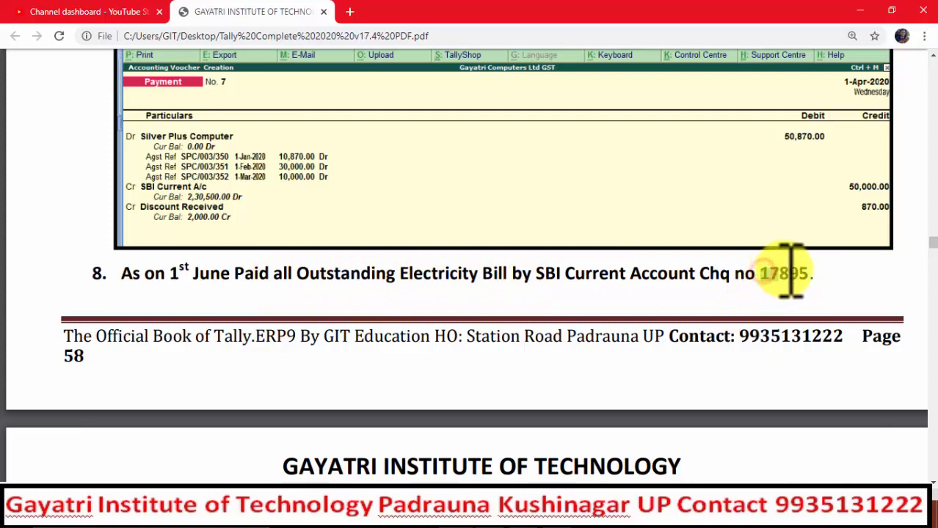
{"action": "left_click_drag", "start_coordinate": [791, 272], "coordinate": [816, 269]}
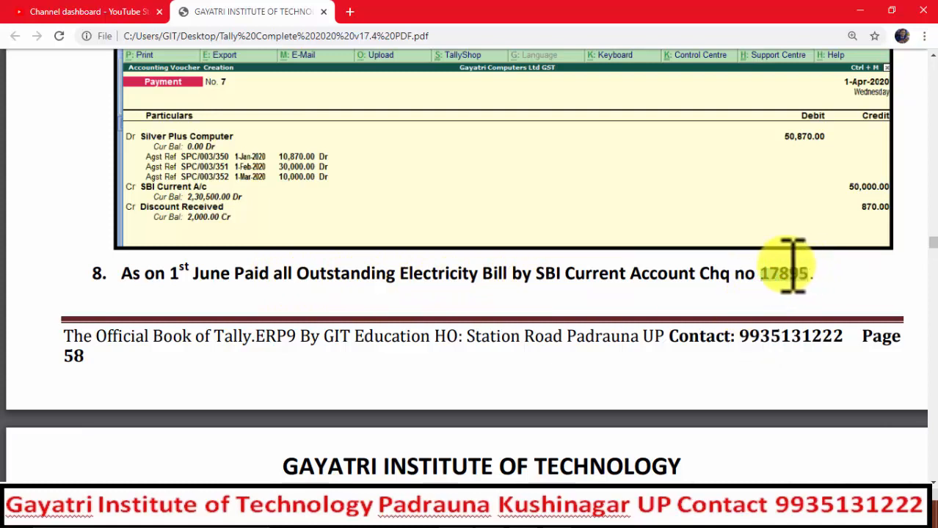
{"action": "left_click_drag", "start_coordinate": [533, 273], "coordinate": [692, 275]}
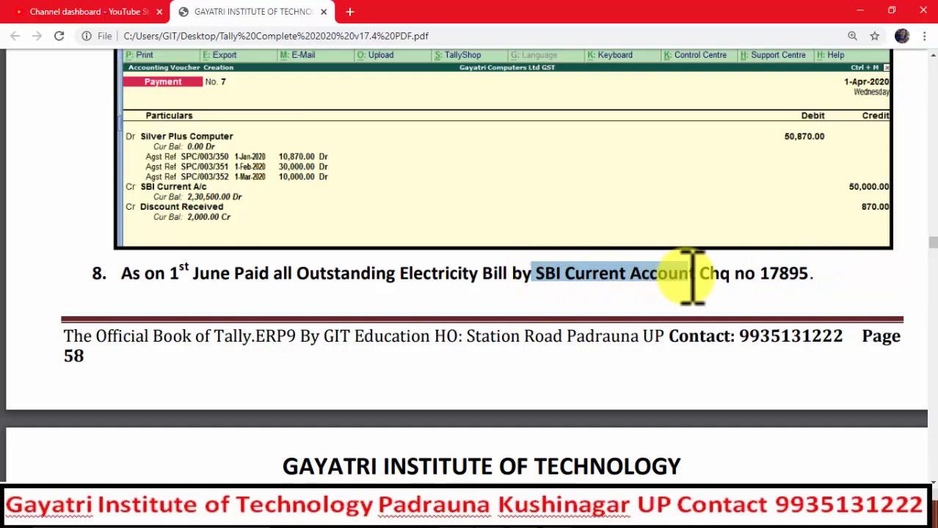
{"action": "key", "text": "alt+Tab"}
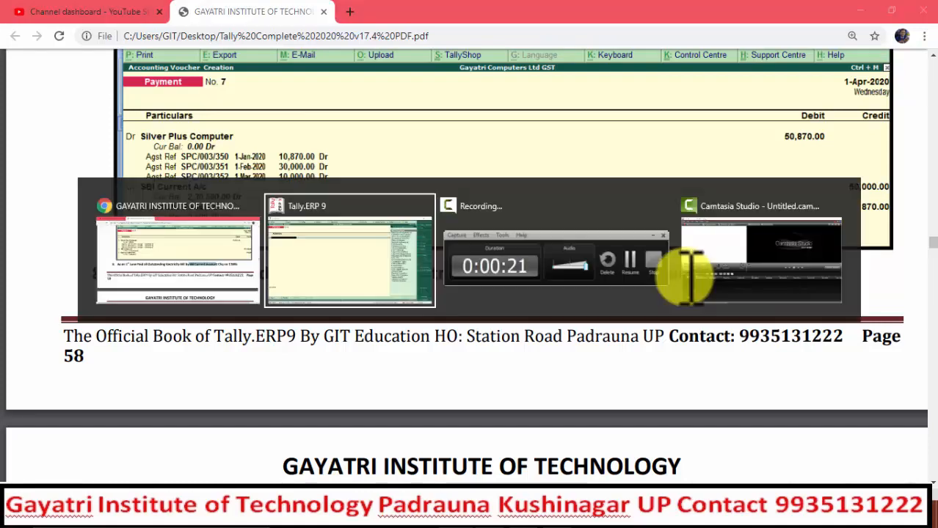
{"action": "key", "text": "F2"}
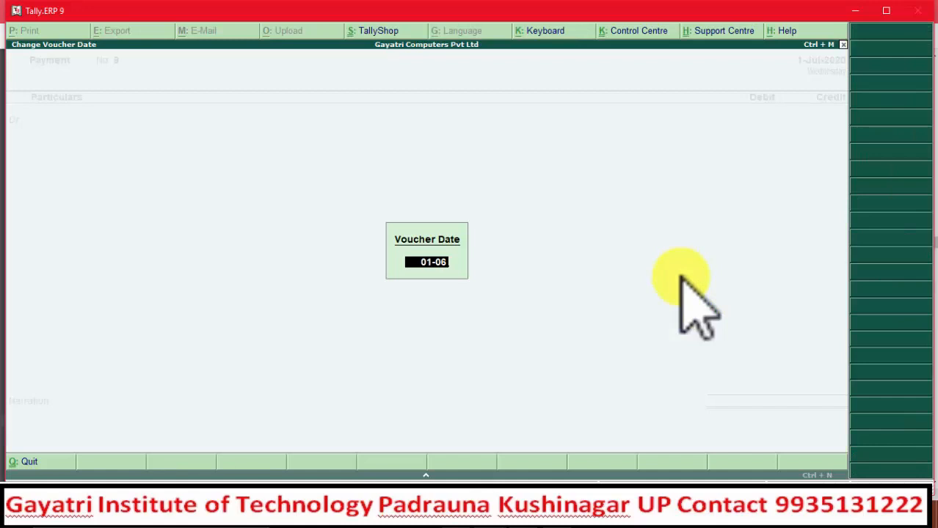
{"action": "type", "text": "01-06"}
{"action": "key", "text": "Return"}
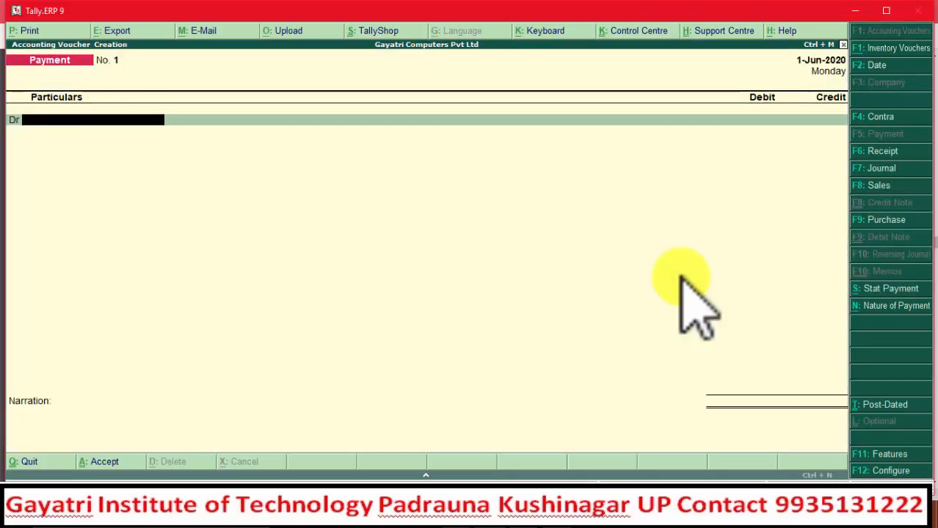
- Debit the Outstanding Electricity Bill ledger with its full outstanding balance of 1,11,000
{"action": "type", "text": "El"}
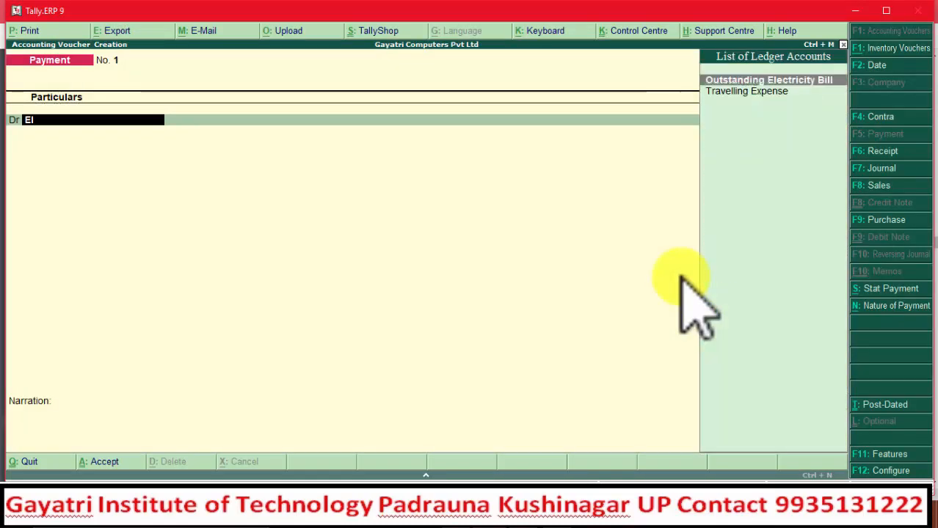
{"action": "key", "text": "Return"}
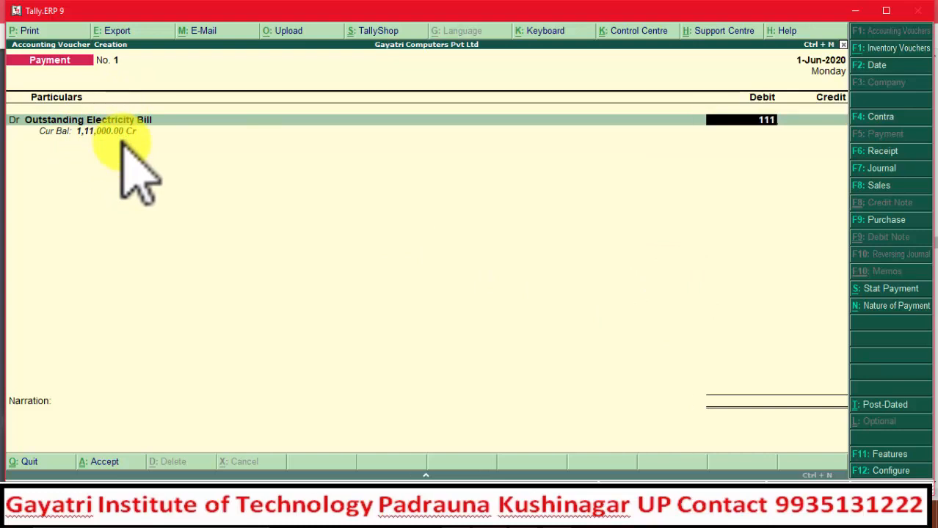
{"action": "key", "text": "Return"}
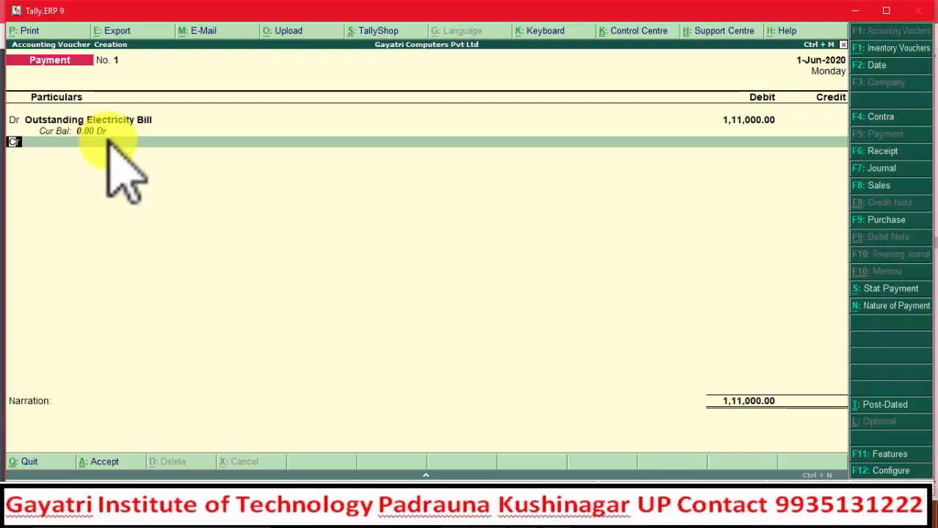
- Credit SBI Current A/c with 1,11,000 and proceed to the cheque details in its bank allocation
{"action": "key", "text": "Return"}
{"action": "type", "text": "Sbi"}
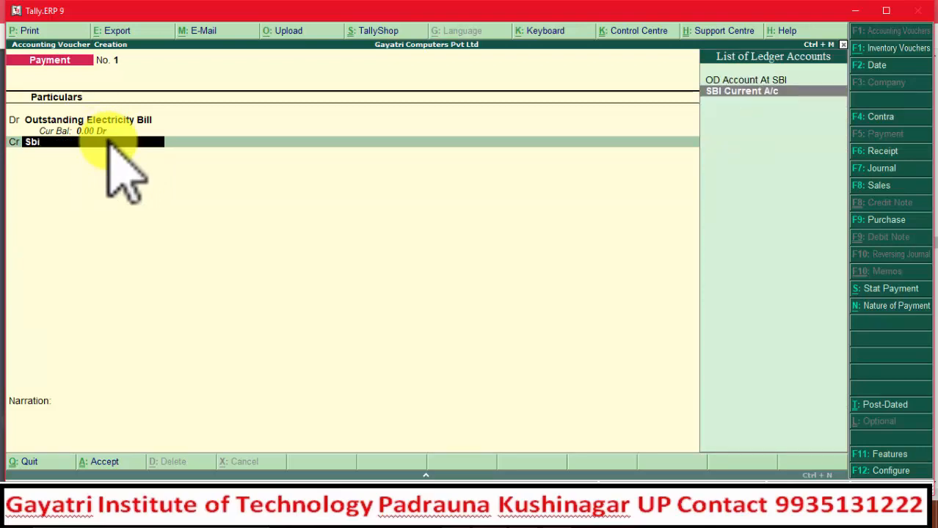
{"action": "key", "text": "Return"}
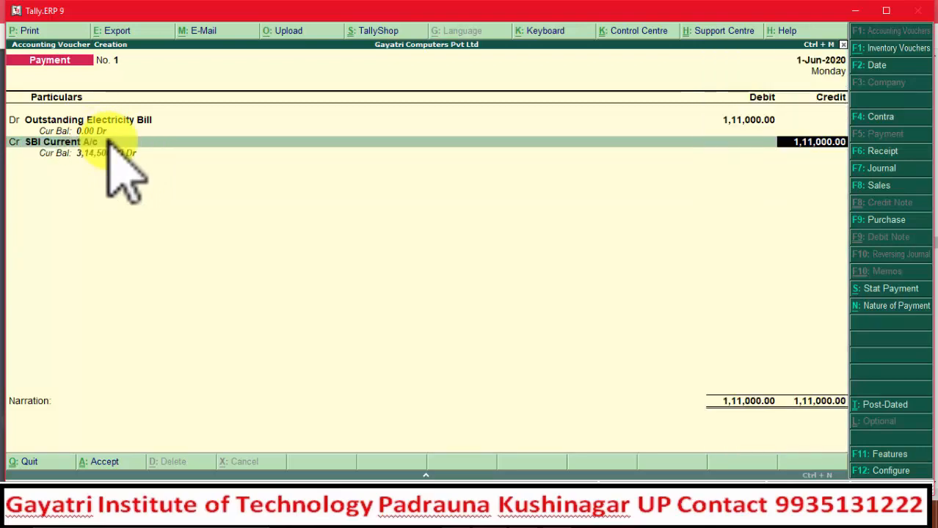
{"action": "key", "text": "Return"}
{"action": "key", "text": "Return"}
{"action": "key", "text": "Return"}
- Check the cheque number in the PDF, enter 17895 as the instrument number, and save the electricity bill payment voucher
{"action": "key", "text": "alt+Tab"}
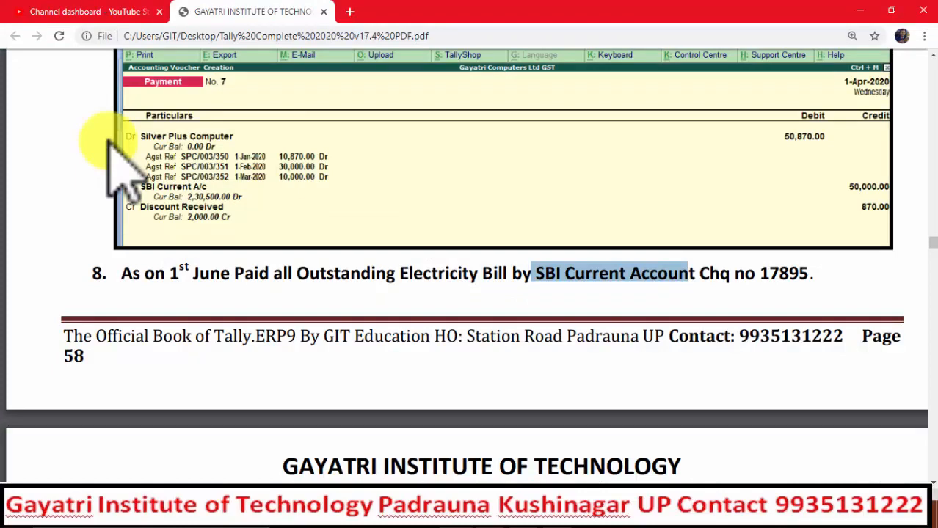
{"action": "key", "text": "alt+Tab"}
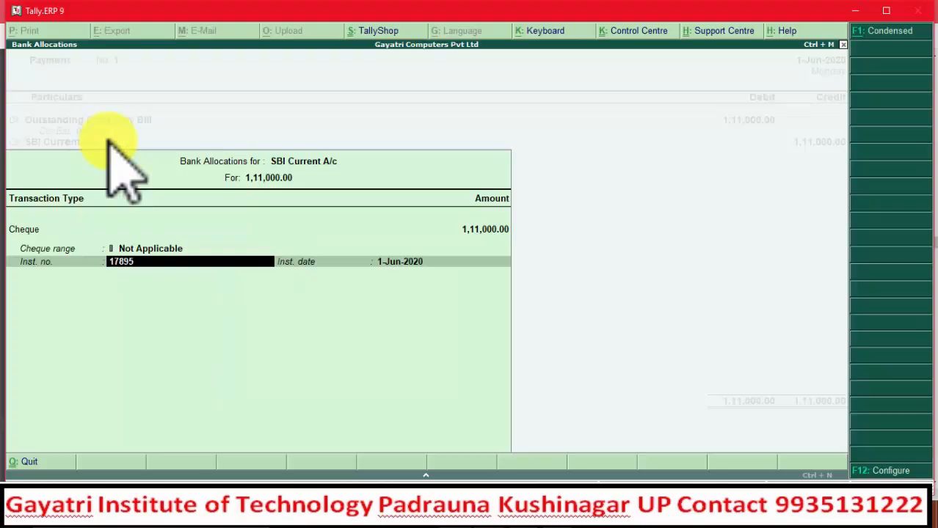
{"action": "key", "text": "Return"}
{"action": "key", "text": "Return"}
{"action": "key", "text": "Return"}
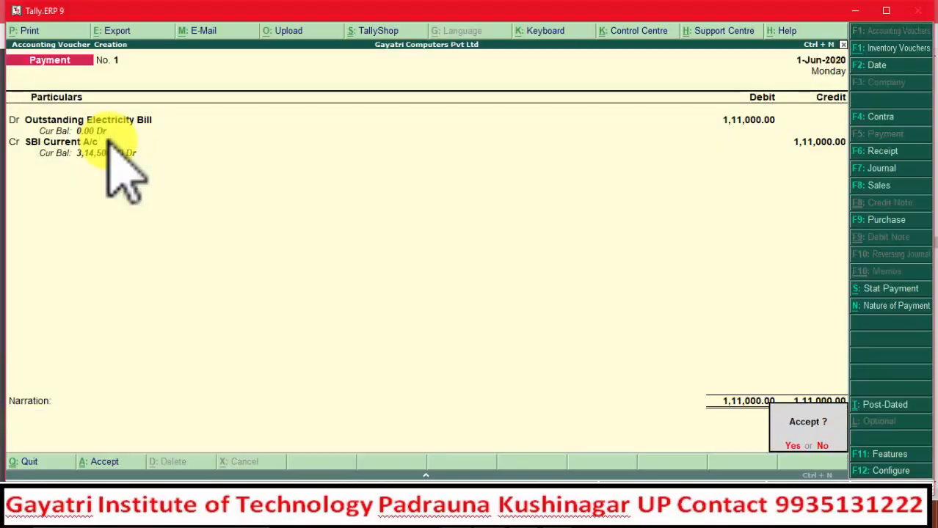
{"action": "key", "text": "Return"}
- Examine exercise 9 in the PDF for the expense amounts, the paying account and the ledgers to create, and return to Tally.ERP 9
{"action": "key", "text": "alt+Tab"}
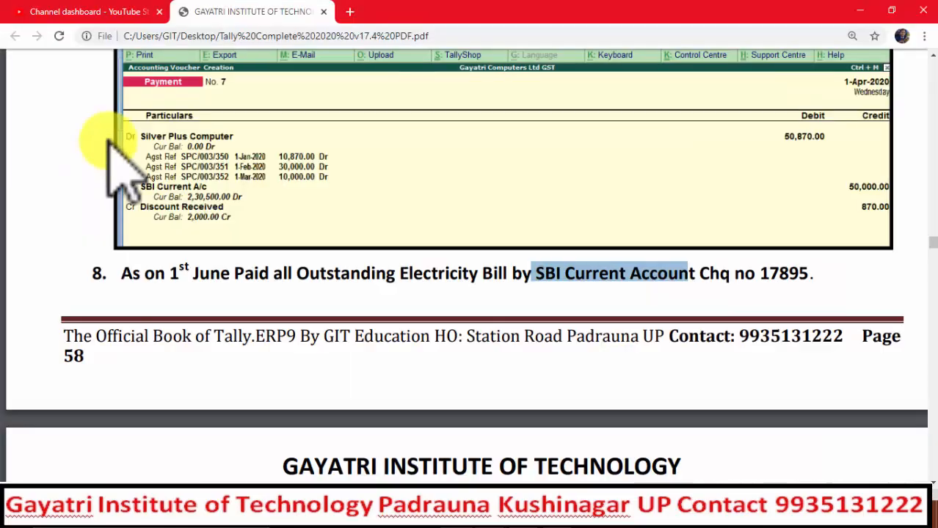
{"action": "scroll", "coordinate": [139, 176], "scroll_direction": "down", "scroll_amount": 8}
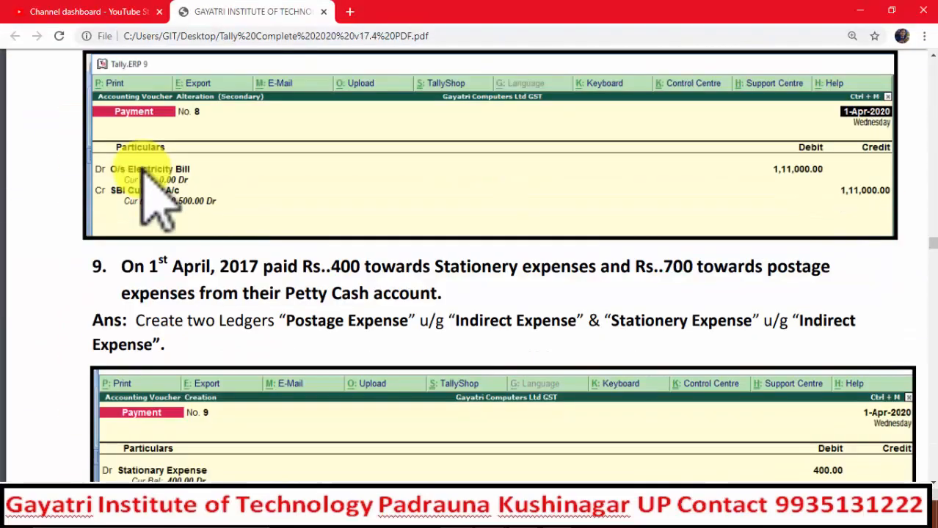
{"action": "scroll", "coordinate": [147, 184], "scroll_direction": "down", "scroll_amount": 1}
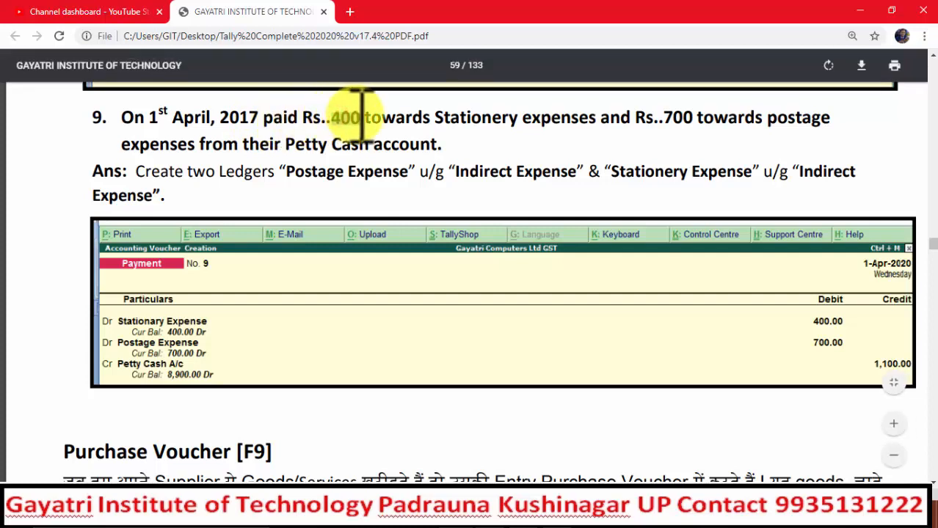
{"action": "left_click_drag", "start_coordinate": [329, 117], "coordinate": [360, 118]}
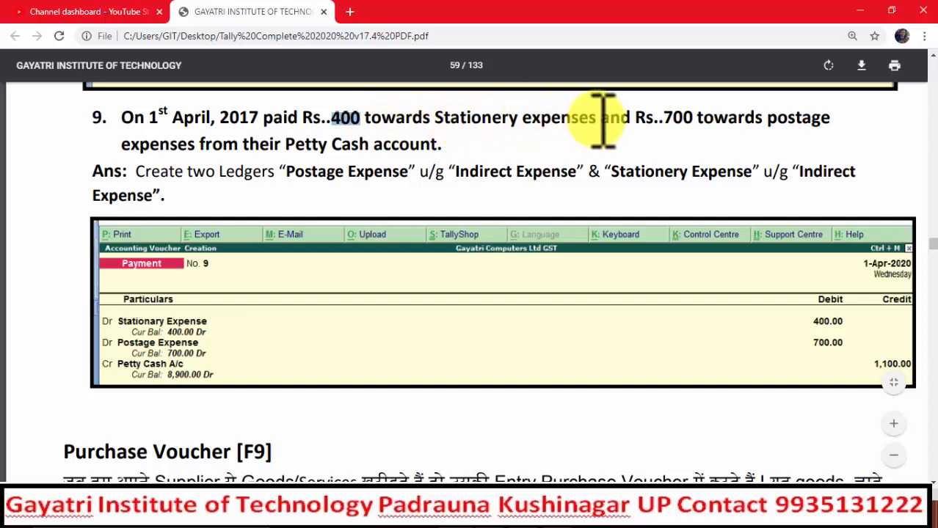
{"action": "left_click_drag", "start_coordinate": [663, 117], "coordinate": [694, 118]}
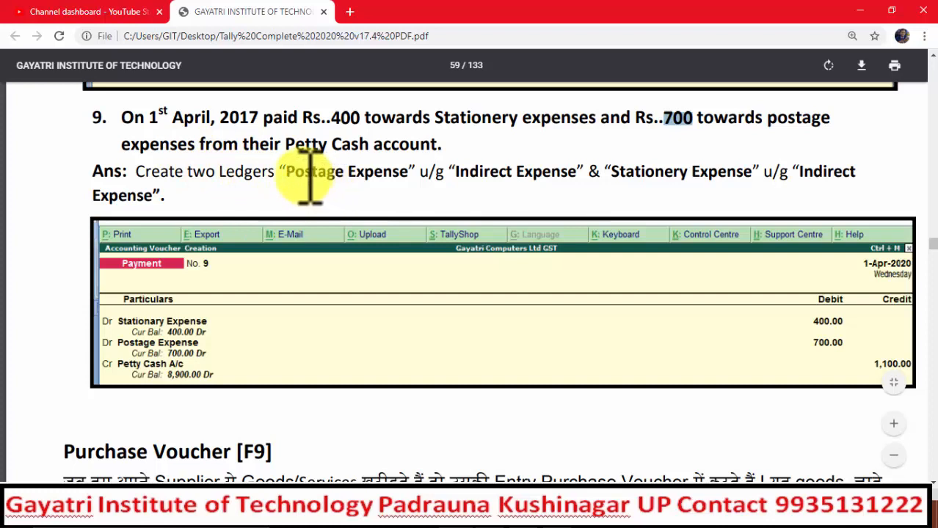
{"action": "left_click_drag", "start_coordinate": [286, 173], "coordinate": [408, 176]}
{"action": "left_click_drag", "start_coordinate": [612, 177], "coordinate": [749, 175]}
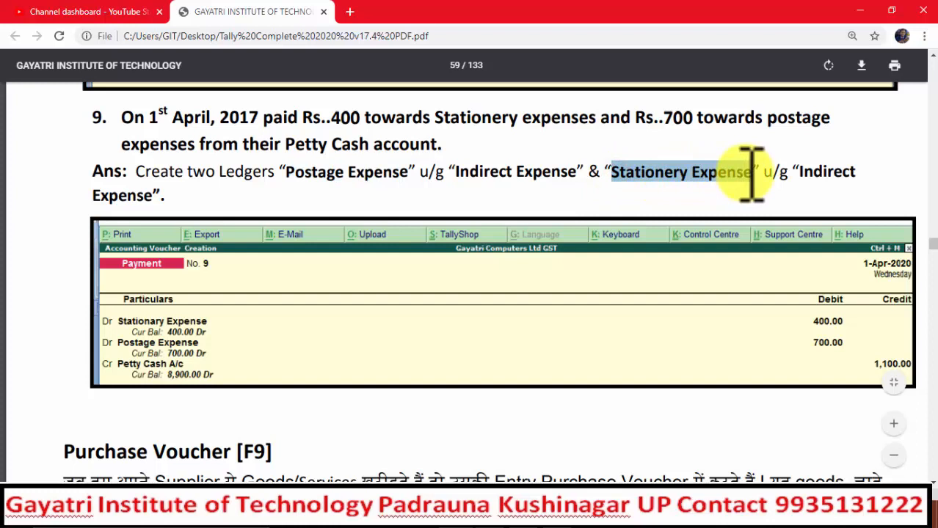
{"action": "left_click", "coordinate": [567, 176]}
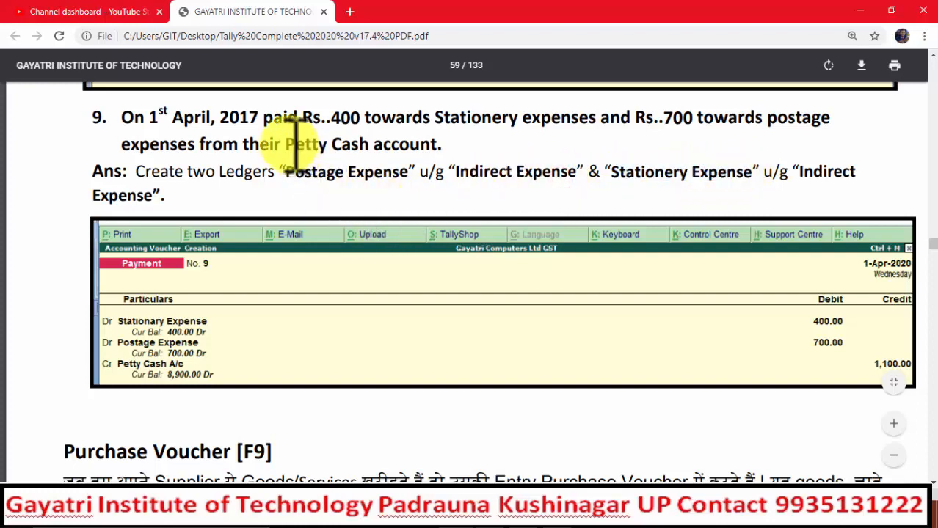
{"action": "left_click_drag", "start_coordinate": [285, 145], "coordinate": [447, 142]}
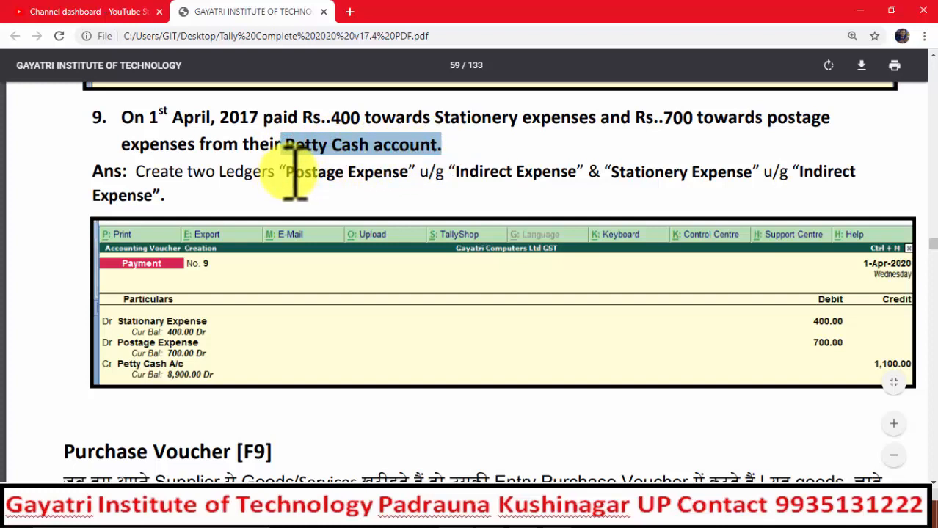
{"action": "left_click_drag", "start_coordinate": [286, 172], "coordinate": [743, 176]}
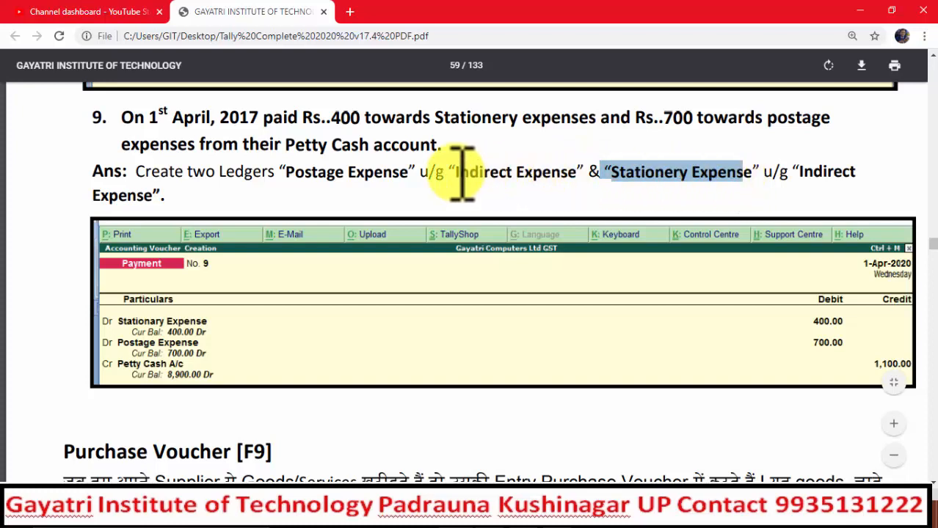
{"action": "key", "text": "alt+Tab"}
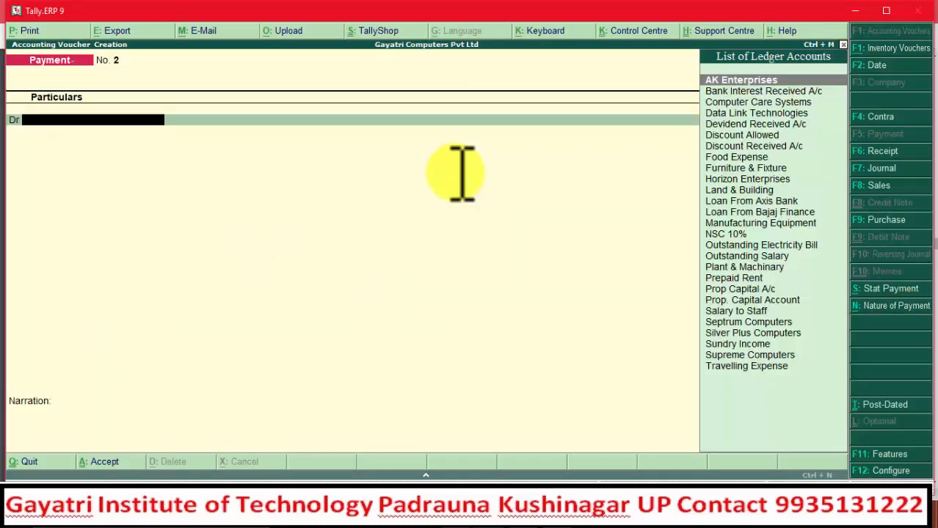
- Create a new ledger from the payment voucher's debit line and name it Postage Expense, without an alias
{"action": "key", "text": "alt+c"}
{"action": "type", "text": "Pos"}
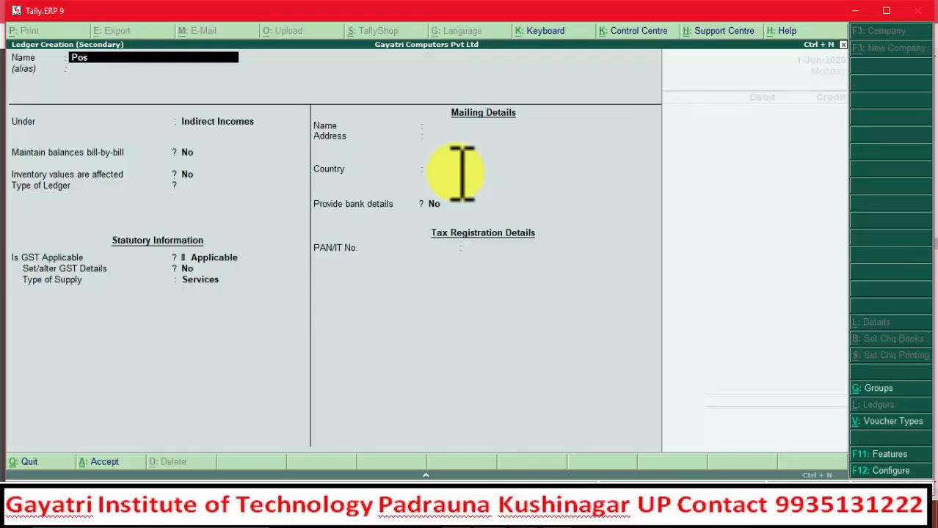
{"action": "type", "text": "tage Expen"}
{"action": "key", "text": "Return"}
{"action": "key", "text": "Return"}
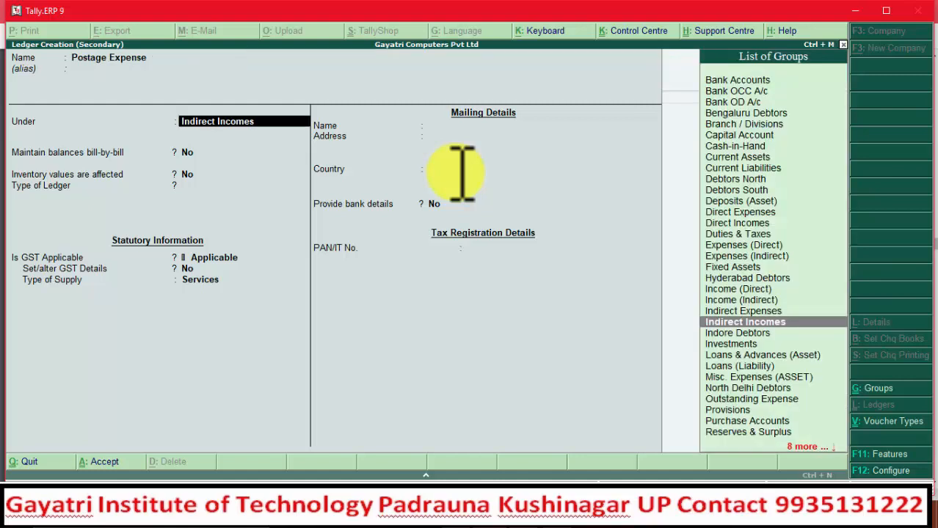
- Place the Postage Expense ledger under Indirect Expenses, keep the remaining defaults, and save it into the voucher
{"action": "type", "text": "In"}
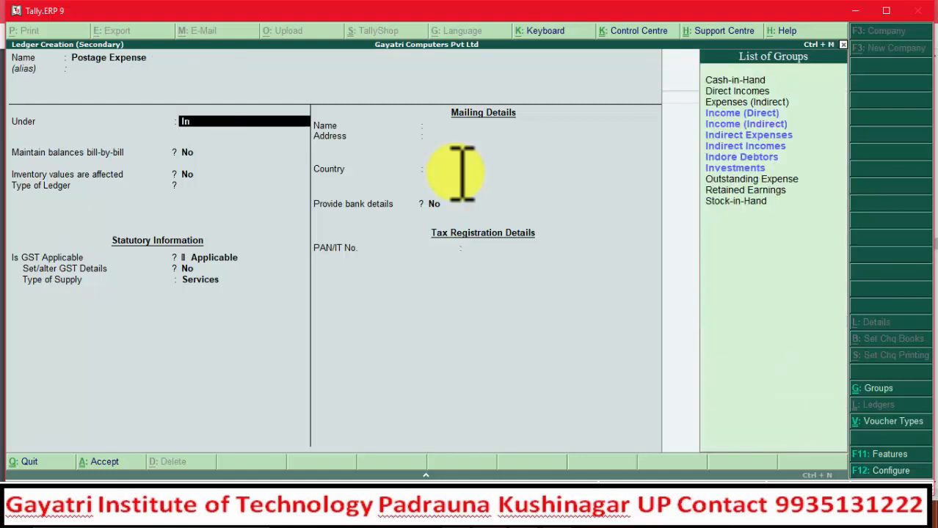
{"action": "key", "text": "Down"}
{"action": "key", "text": "Down"}
{"action": "key", "text": "Down"}
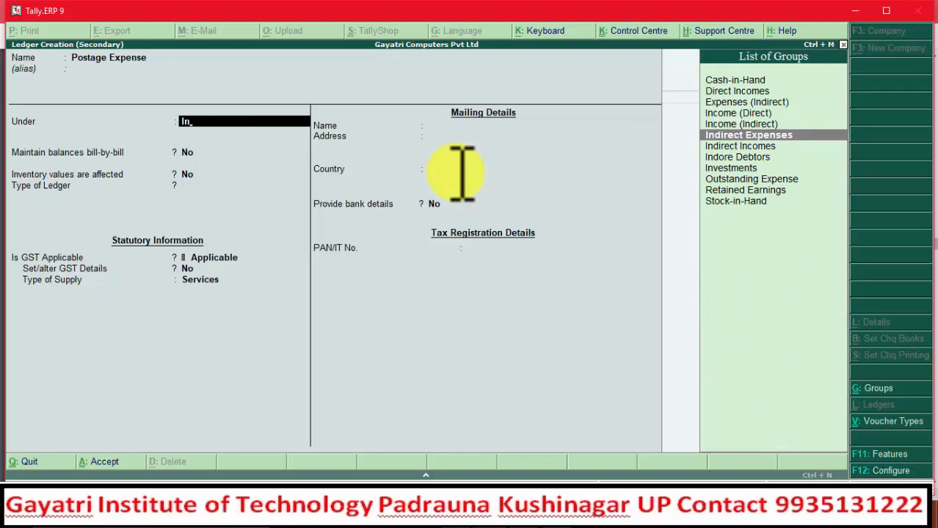
{"action": "key", "text": "Return"}
{"action": "key", "text": "Return"}
{"action": "key", "text": "Return"}
{"action": "key", "text": "Return"}
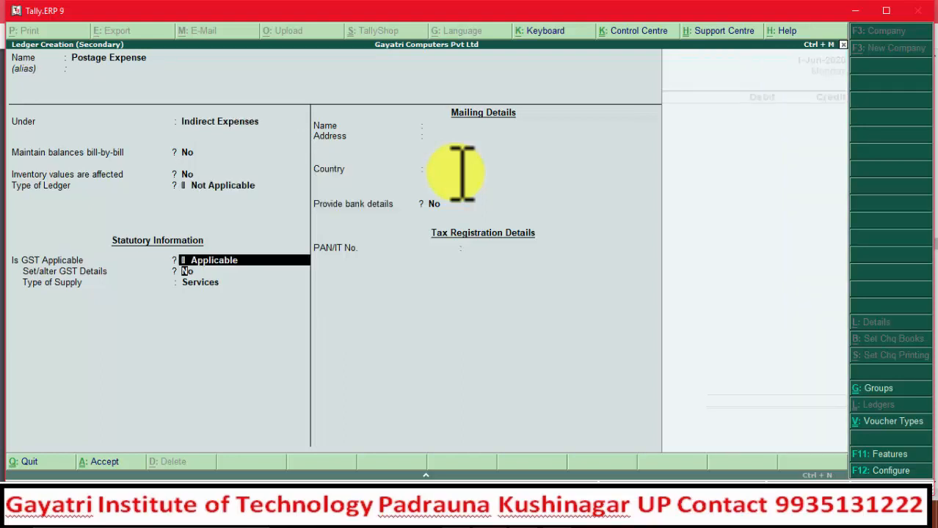
{"action": "key", "text": "Return"}
{"action": "key", "text": "Return"}
{"action": "key", "text": "Return"}
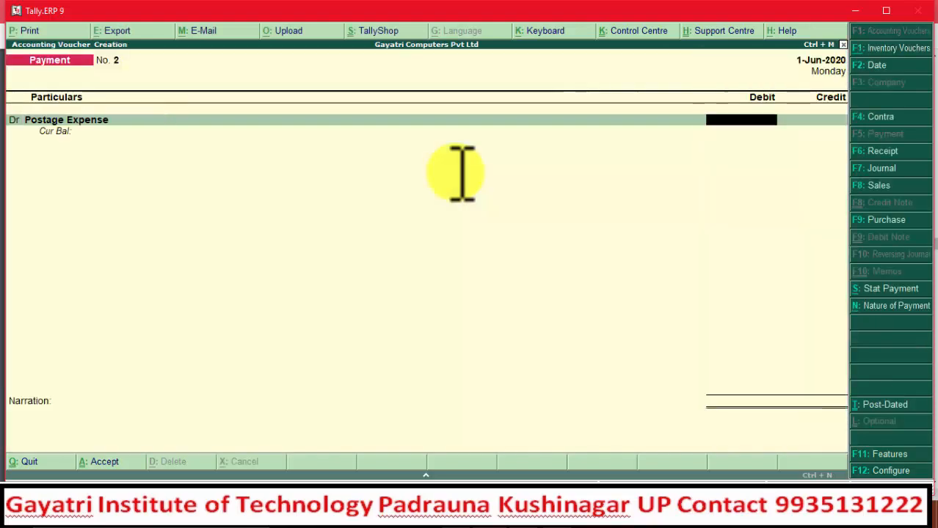
- Check the postage amount in exercise 9 of the PDF and debit Postage Expense with 700
{"action": "key", "text": "alt+Tab"}
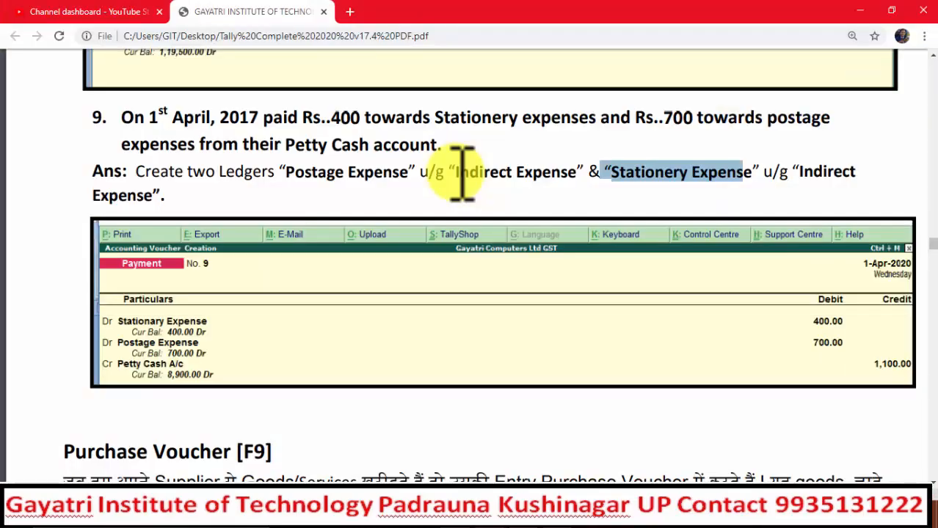
{"action": "key", "text": "alt+Tab"}
{"action": "type", "text": "7000"}
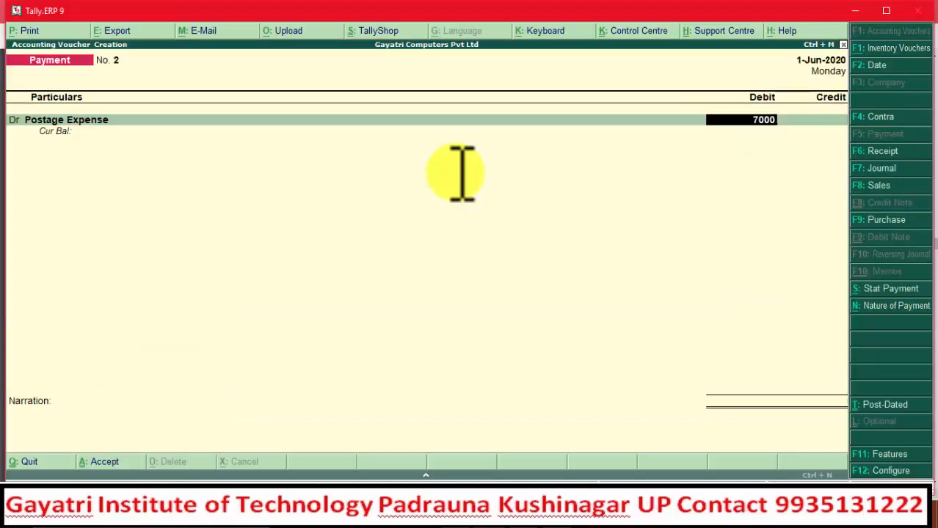
{"action": "key", "text": "BackSpace"}
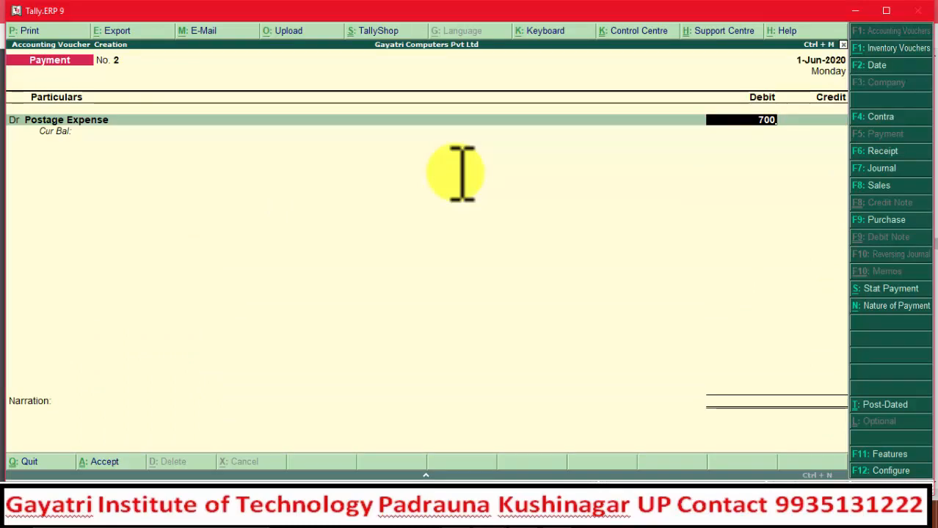
{"action": "key", "text": "Return"}
- Check the other expense in exercise 9 of the PDF and make the voucher's second line a debit entry
{"action": "key", "text": "alt+Tab"}
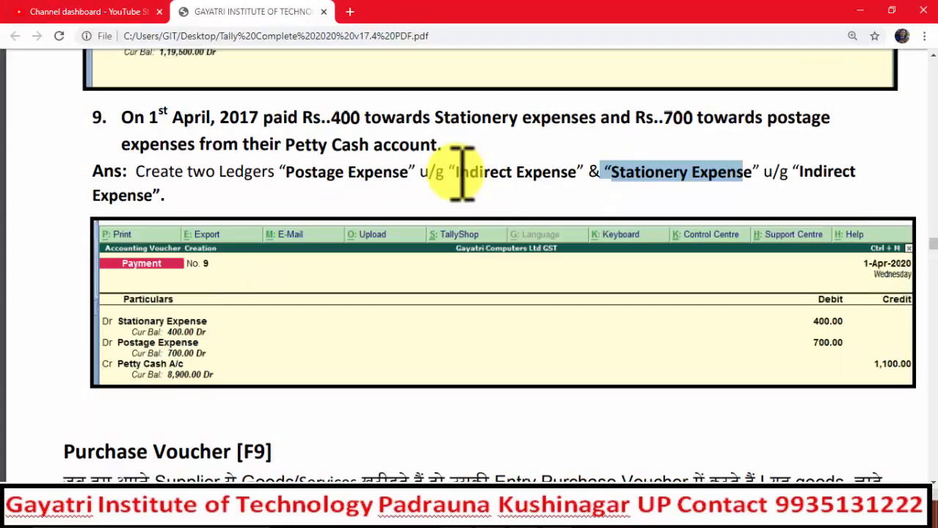
{"action": "key", "text": "alt+Tab"}
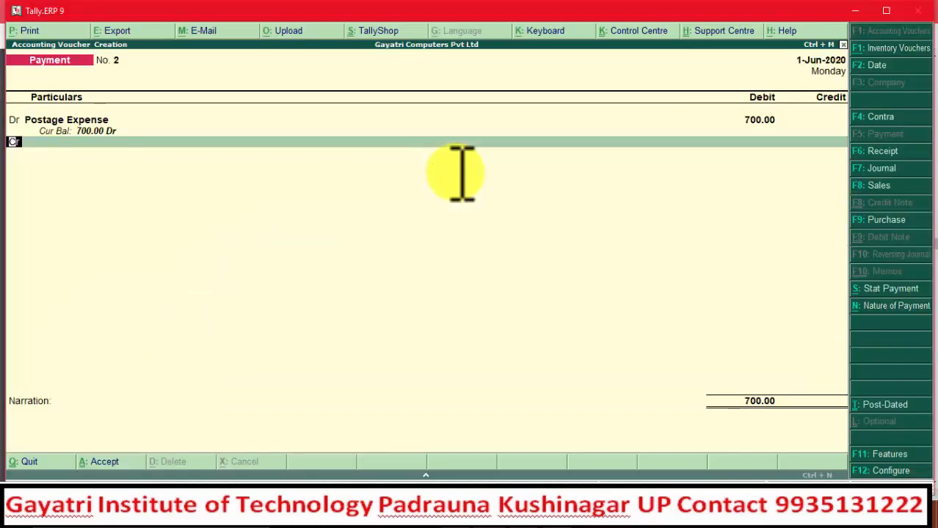
{"action": "type", "text": "d"}
{"action": "key", "text": "Return"}
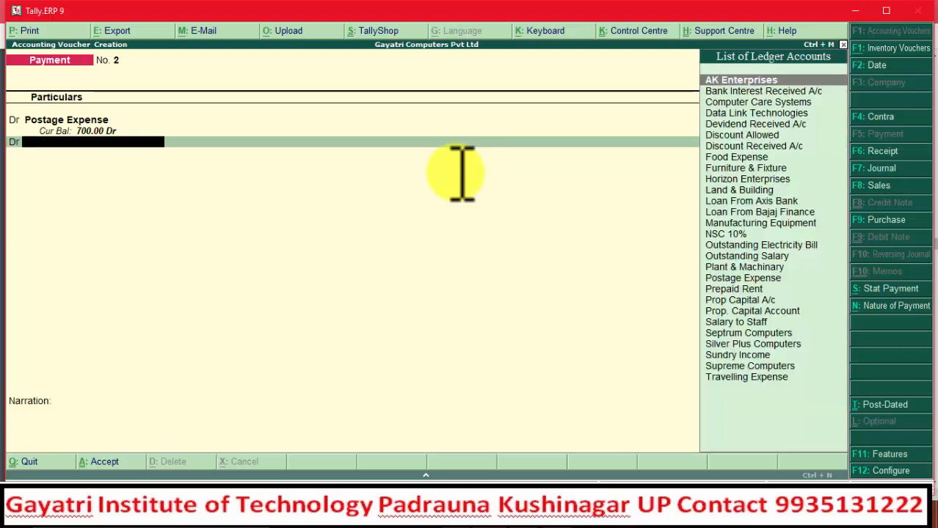
- Create the ledger Stationary Expense under Indirect Expenses with default settings and use it on the second debit line
{"action": "key", "text": "alt+c"}
{"action": "type", "text": "St"}
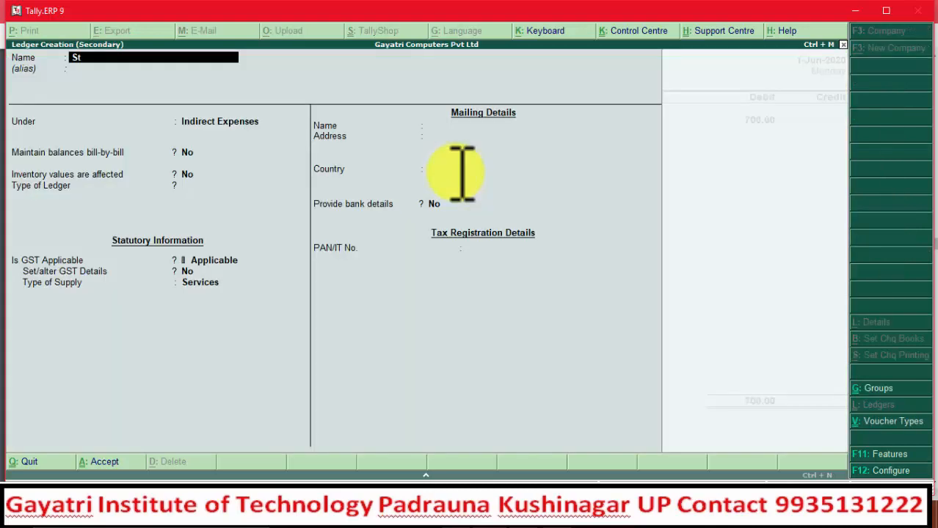
{"action": "type", "text": "ationary Expe"}
{"action": "key", "text": "Return"}
{"action": "key", "text": "Return"}
{"action": "key", "text": "Return"}
{"action": "key", "text": "Return"}
{"action": "key", "text": "Return"}
{"action": "key", "text": "Return"}
{"action": "key", "text": "Return"}
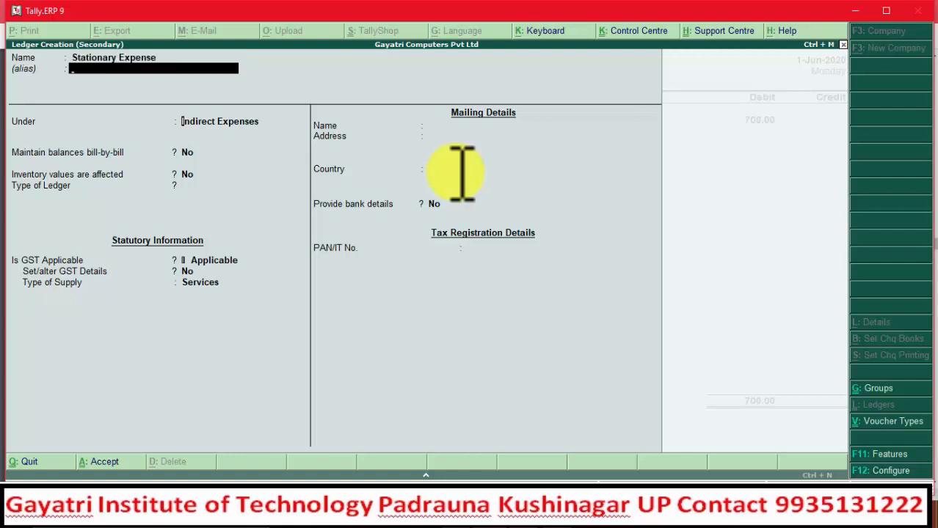
{"action": "key", "text": "Return"}
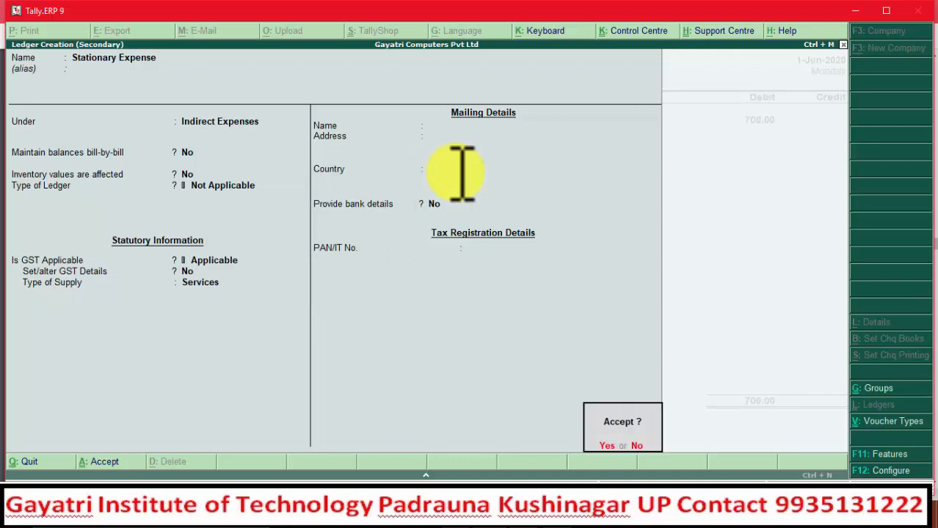
{"action": "key", "text": "Return"}
{"action": "key", "text": "Return"}
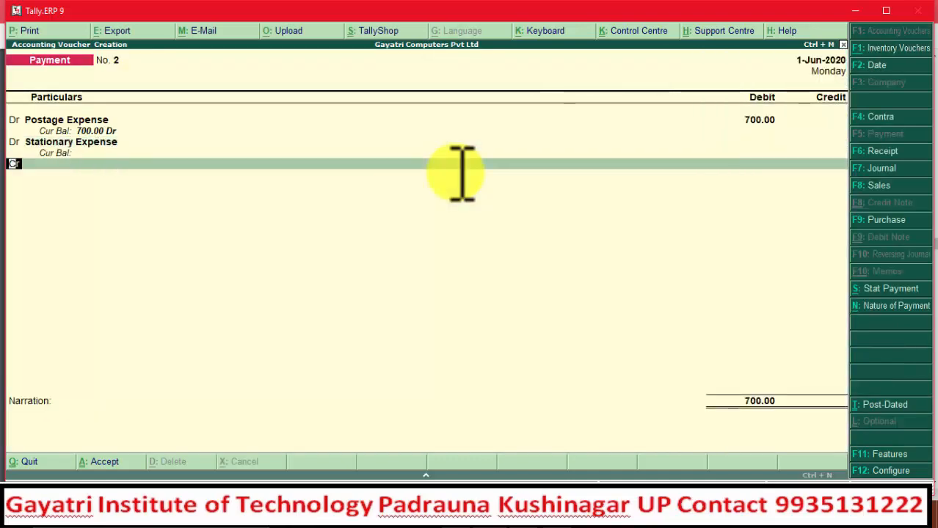
- Return to the skipped Stationary Expense amount, check the PDF, and debit it with 400
{"action": "key", "text": "BackSpace"}
{"action": "key", "text": "alt+Tab"}
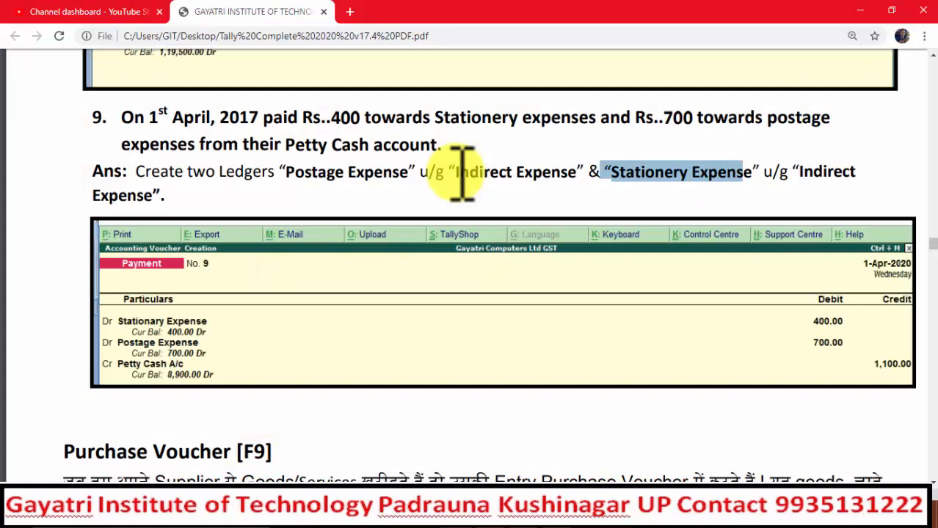
{"action": "key", "text": "alt+Tab"}
{"action": "type", "text": "400"}
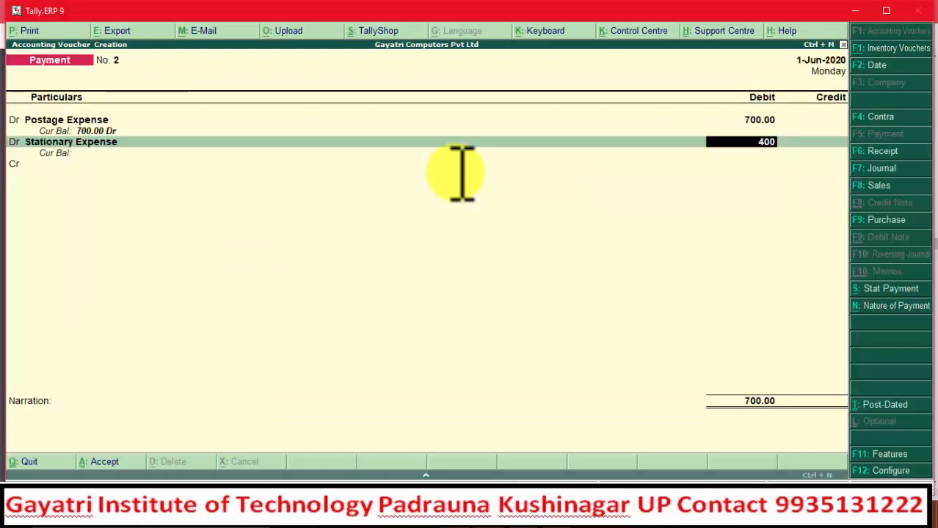
{"action": "key", "text": "Return"}
- Credit Petty Cash A/c with 1,100, compare the entry with the PDF, and save the payment voucher
{"action": "key", "text": "Return"}
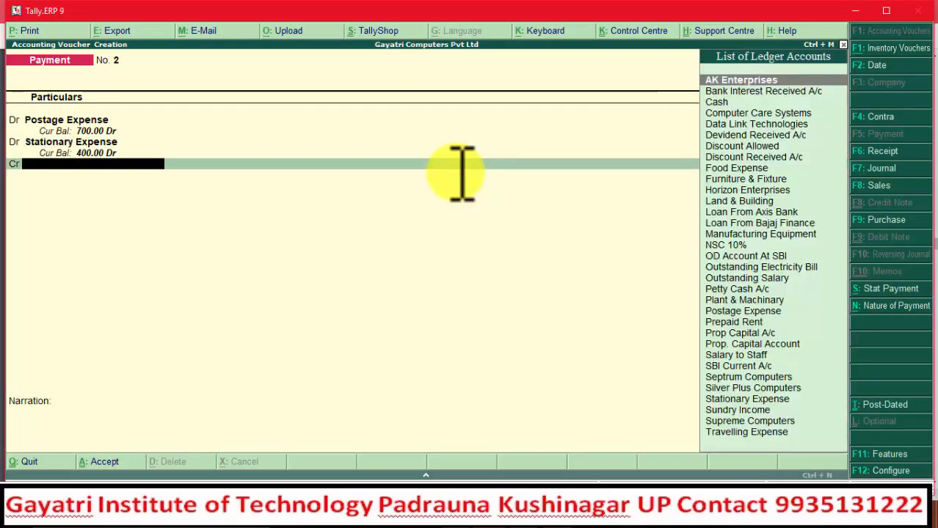
{"action": "type", "text": "Pe"}
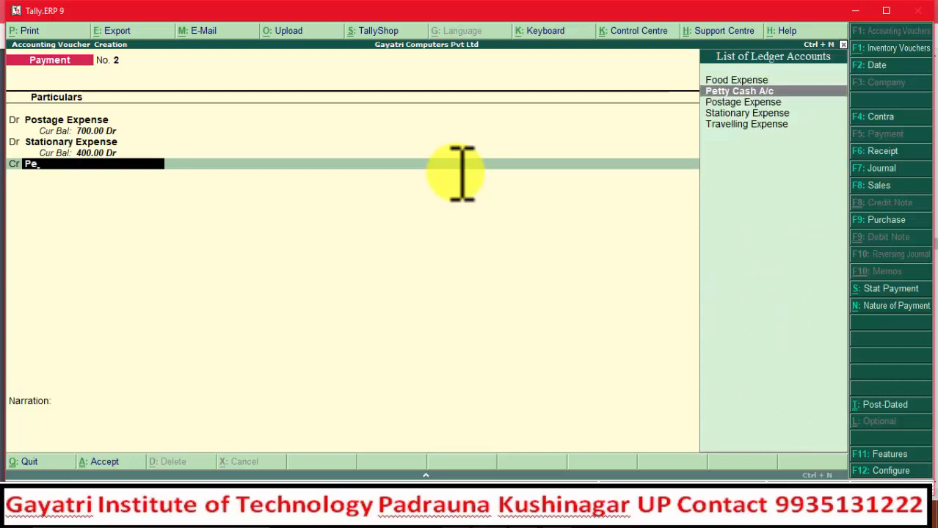
{"action": "key", "text": "Return"}
{"action": "key", "text": "Return"}
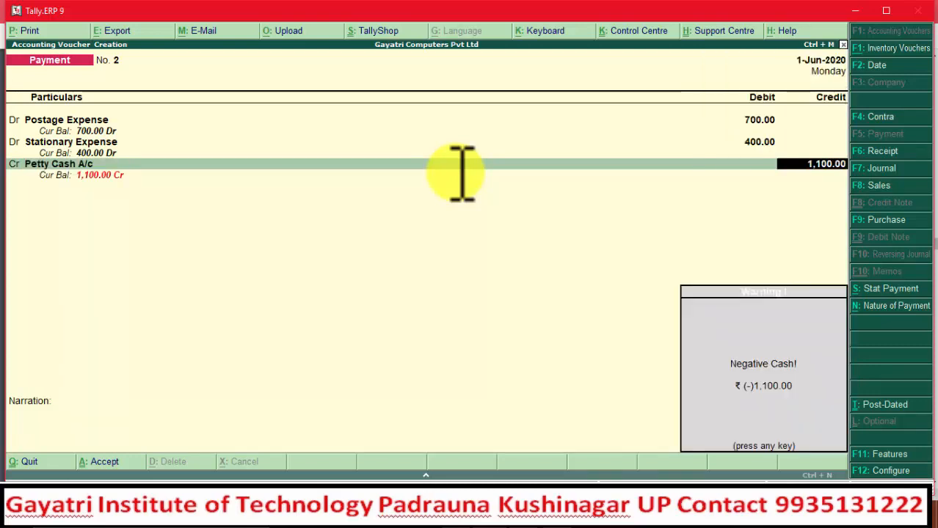
{"action": "key", "text": "Return"}
{"action": "key", "text": "alt+Tab"}
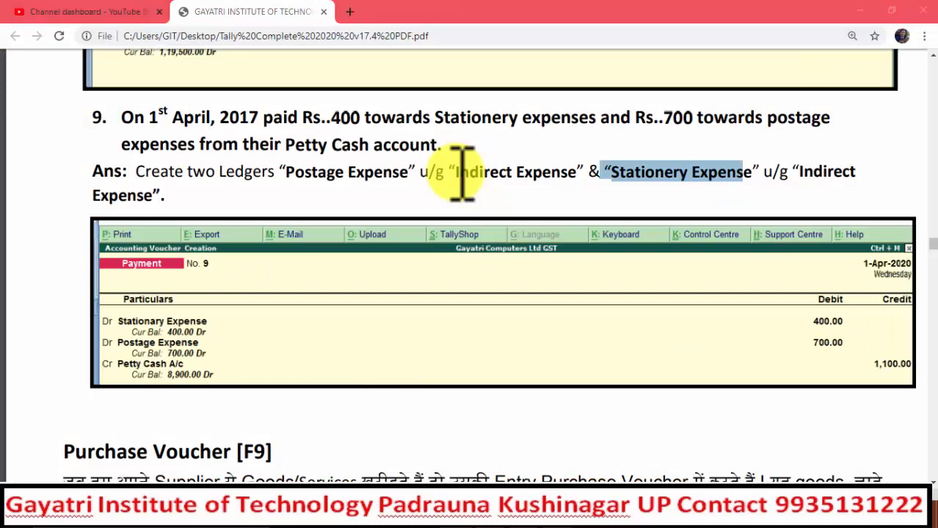
{"action": "key", "text": "alt+Tab"}
{"action": "key", "text": "Return"}
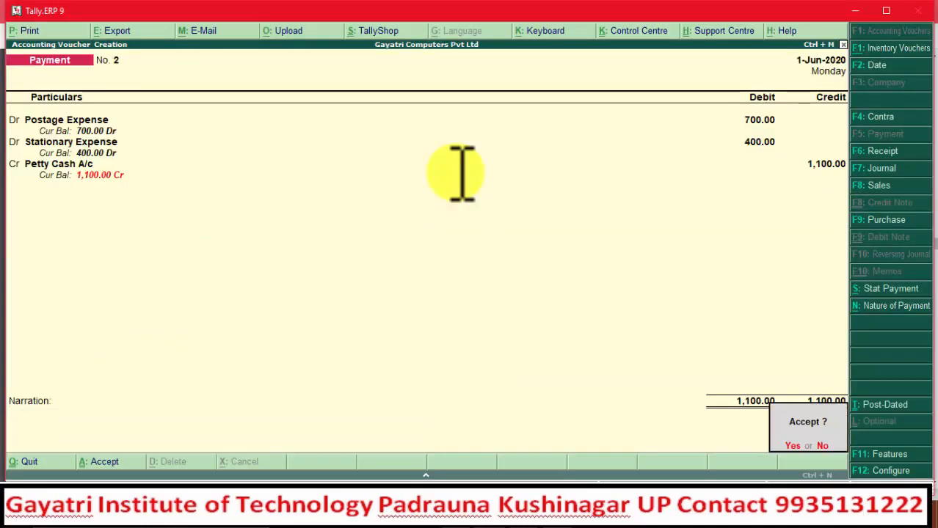
{"action": "key", "text": "Return"}
- Review payment exercises 7 to 9 and their sample vouchers in the PDF, including the Petty Cash account in exercise 9
{"action": "key", "text": "alt+Tab"}
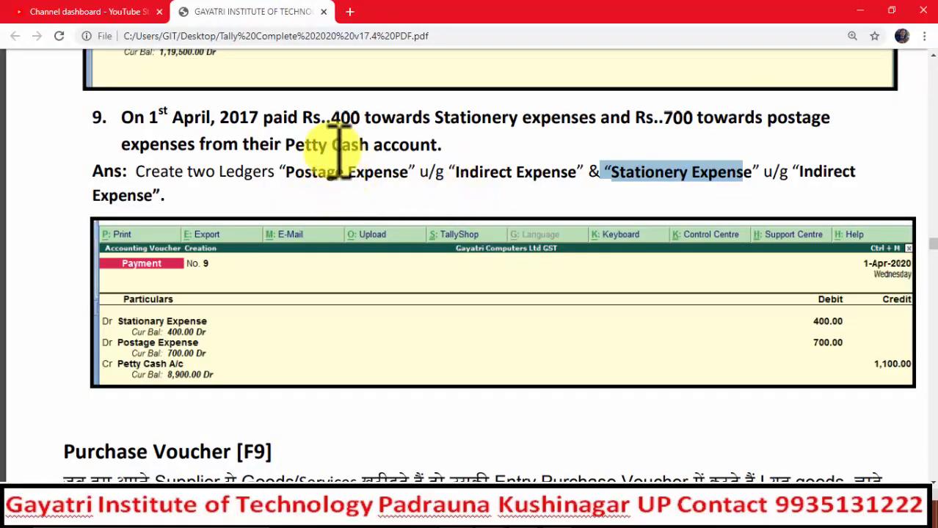
{"action": "left_click", "coordinate": [309, 143]}
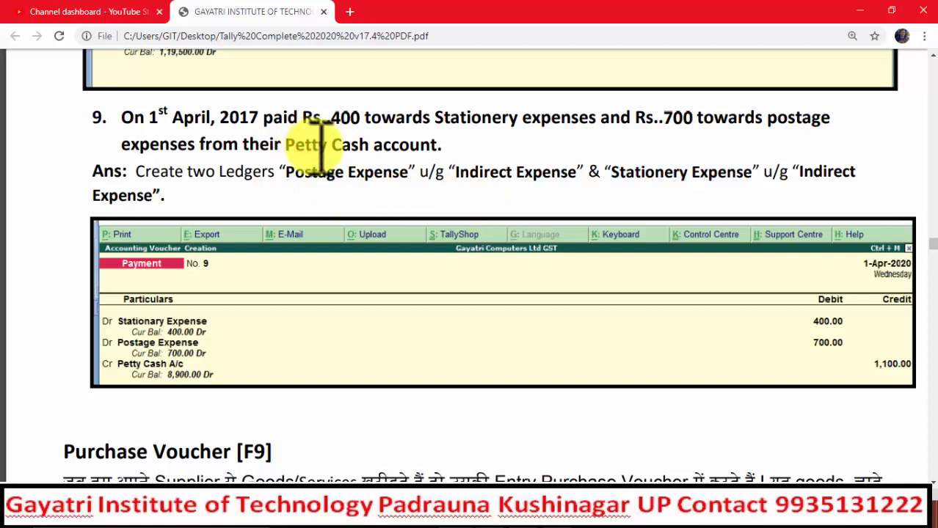
{"action": "scroll", "coordinate": [319, 147], "scroll_direction": "up", "scroll_amount": 2}
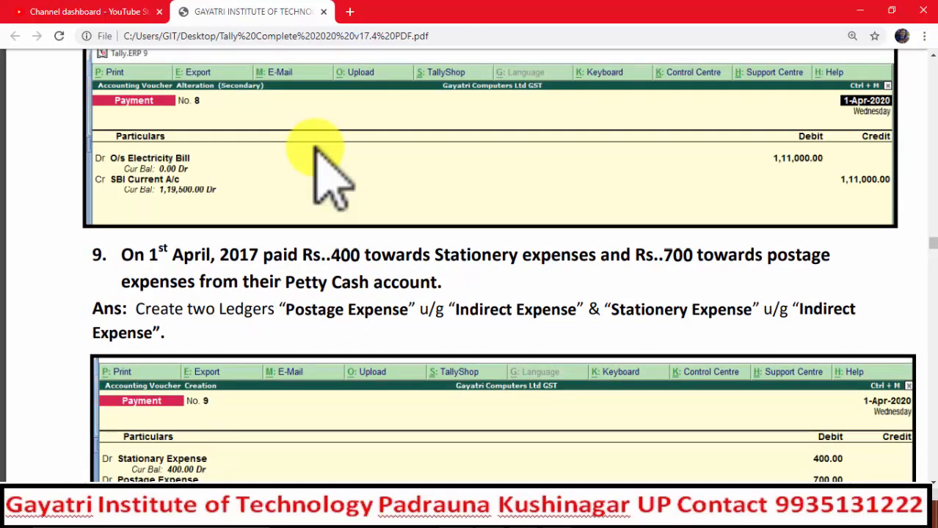
{"action": "scroll", "coordinate": [316, 147], "scroll_direction": "down", "scroll_amount": 2}
{"action": "scroll", "coordinate": [317, 146], "scroll_direction": "up", "scroll_amount": 6}
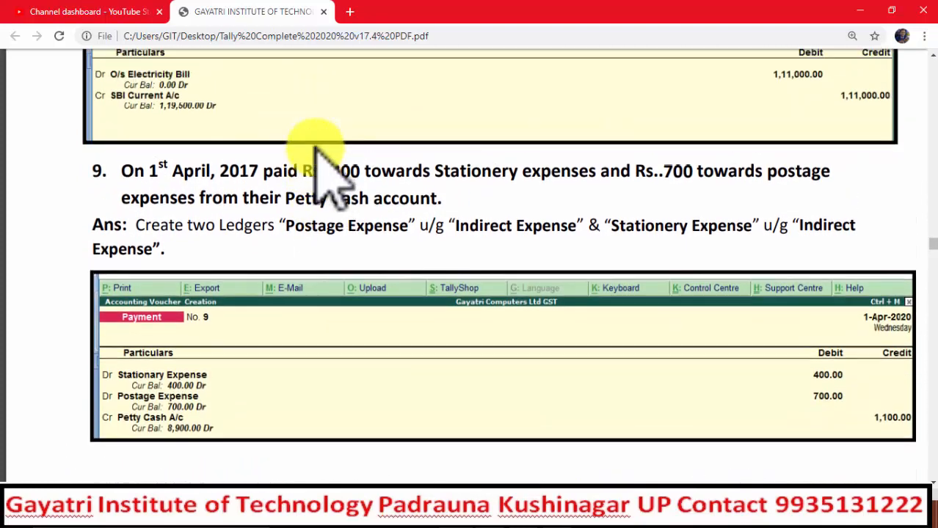
{"action": "scroll", "coordinate": [315, 146], "scroll_direction": "up", "scroll_amount": 6}
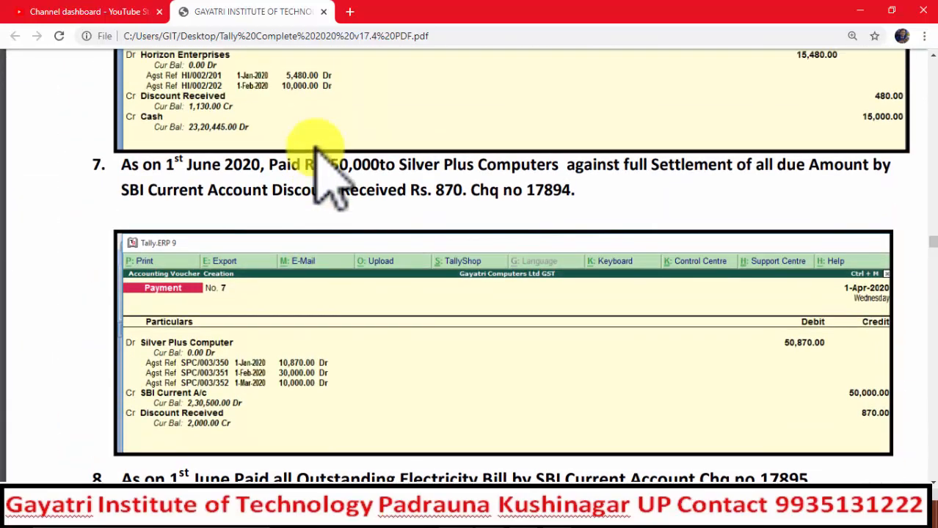
{"action": "scroll", "coordinate": [317, 147], "scroll_direction": "down", "scroll_amount": 3}
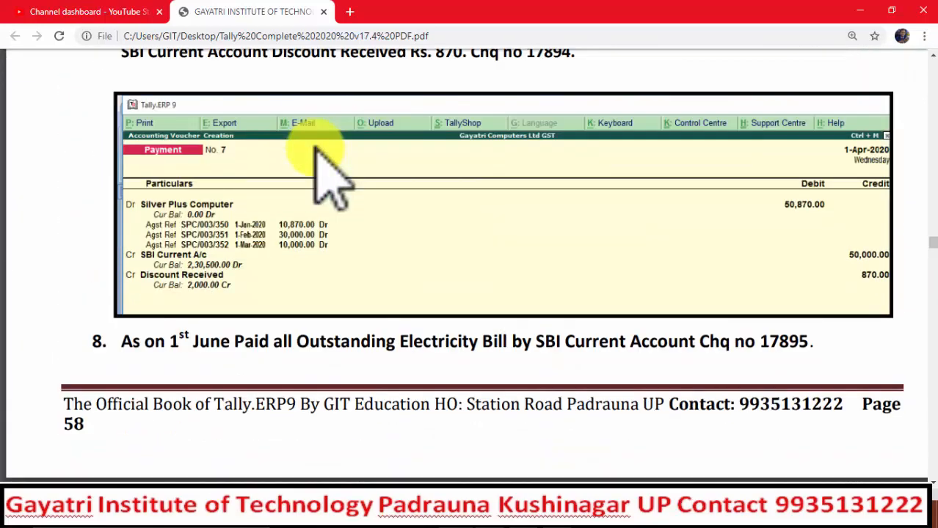